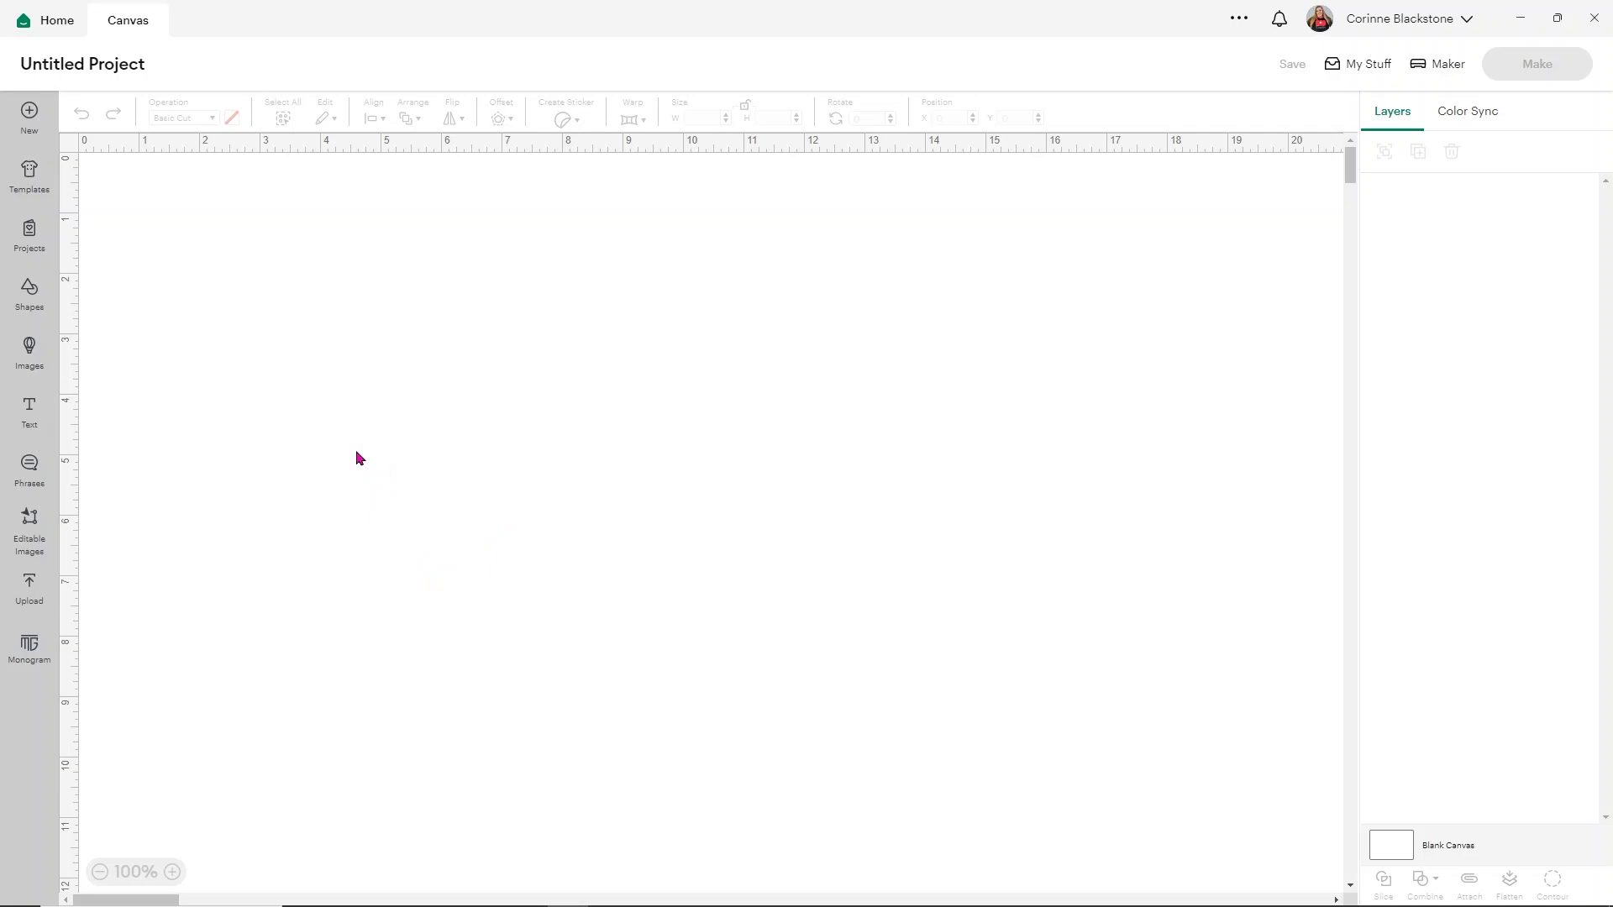
# Add a heart and a five-pointed star to the canvas and place them side by side with space between
pyautogui.click(29, 305)
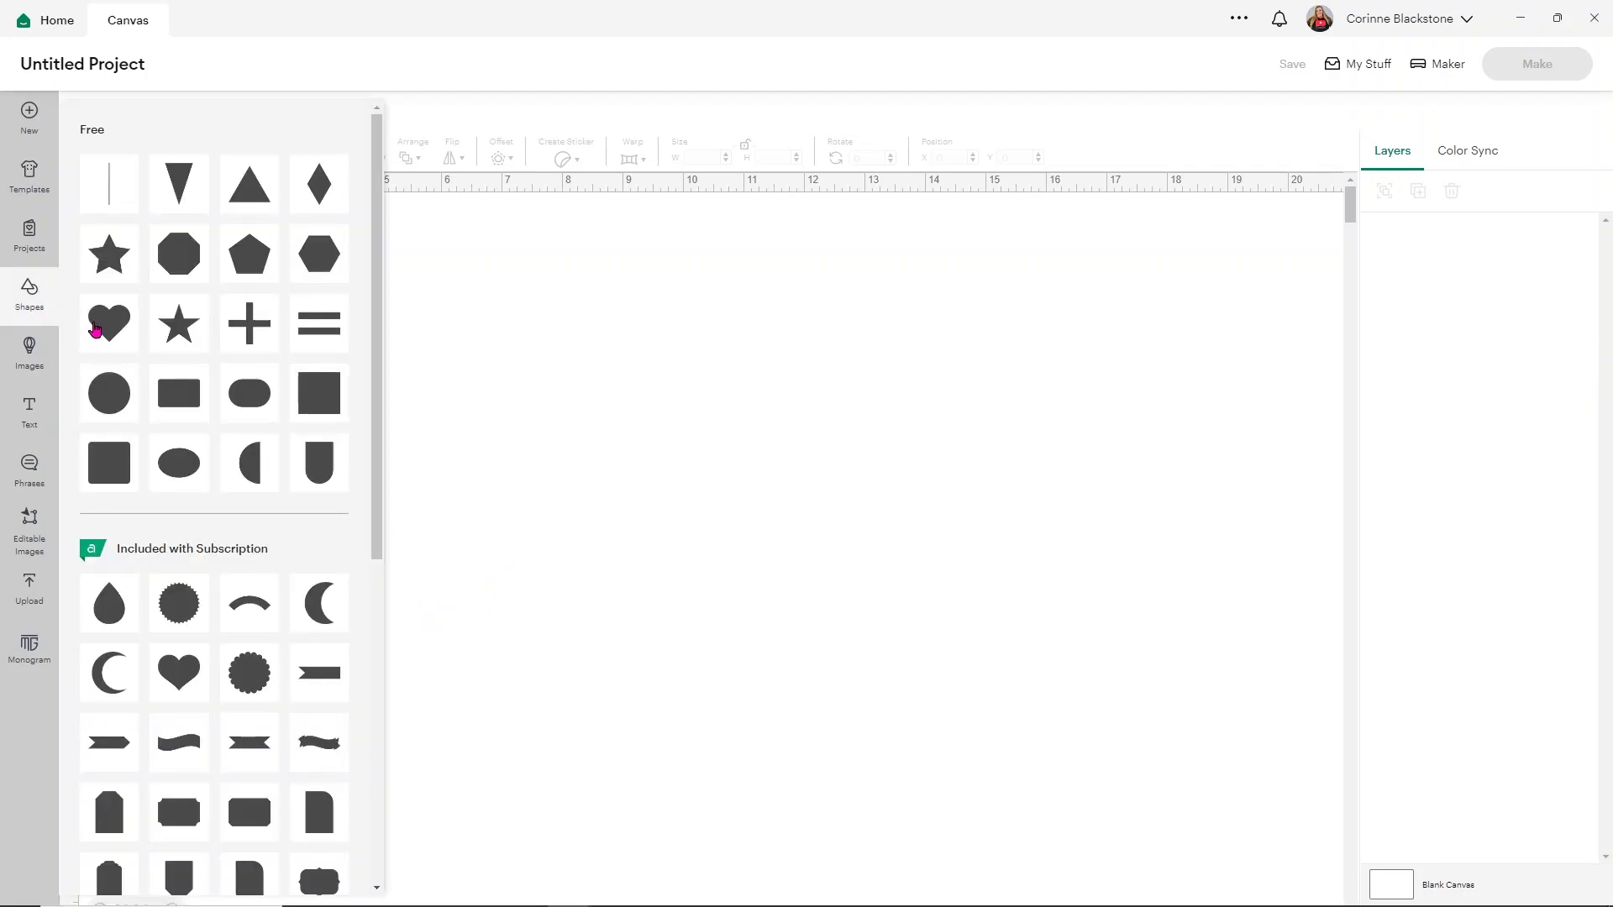
pyautogui.click(97, 325)
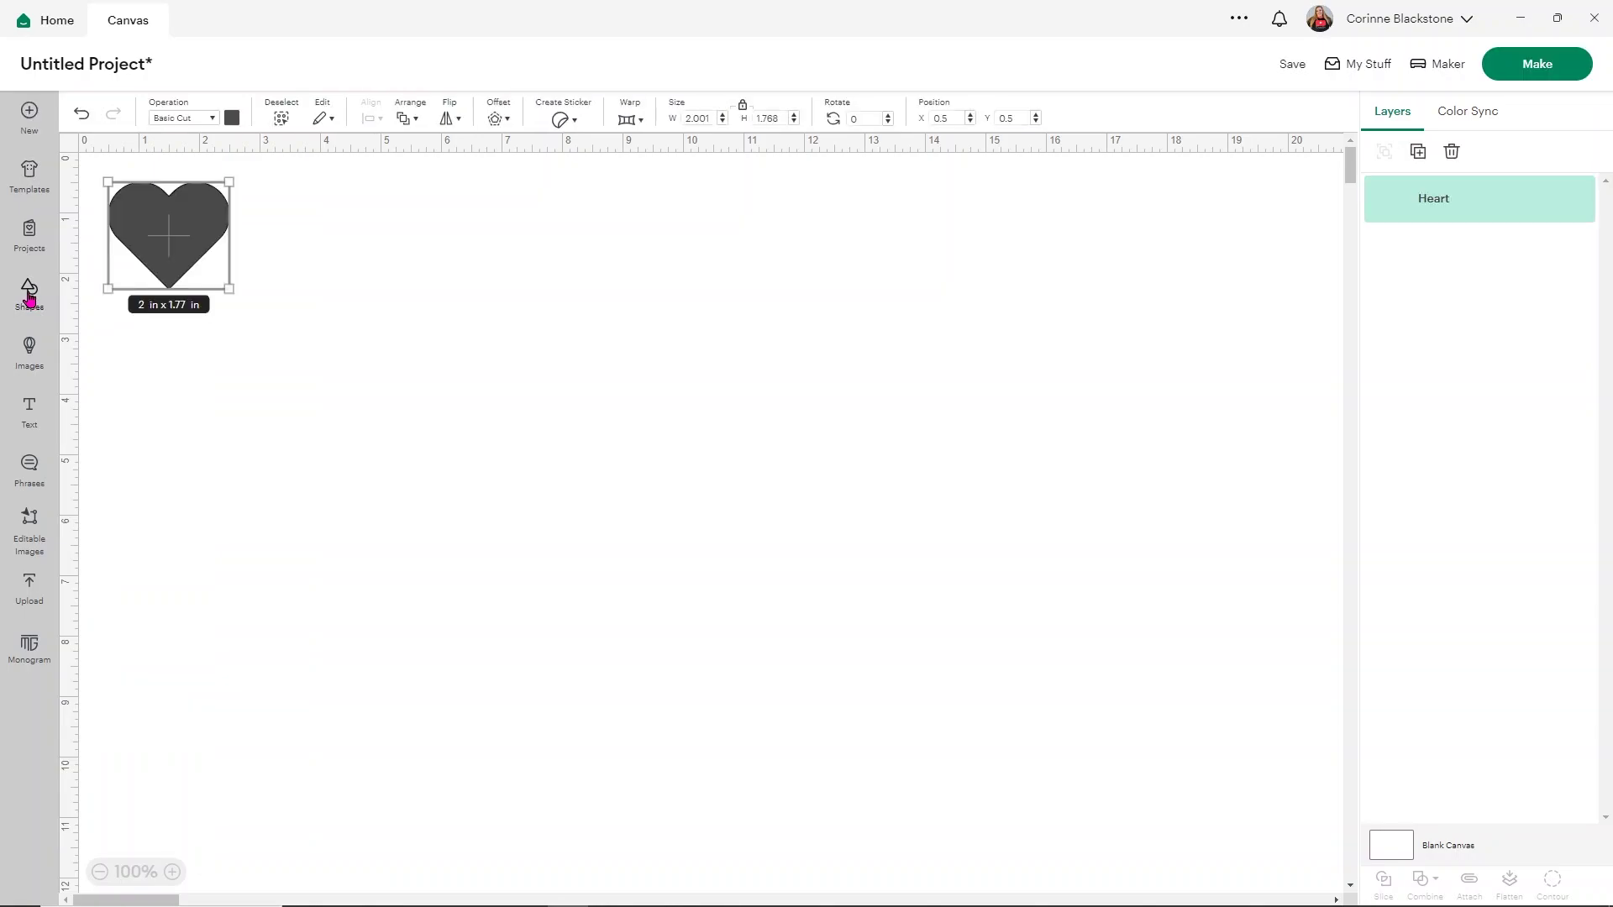
pyautogui.click(30, 293)
pyautogui.click(109, 254)
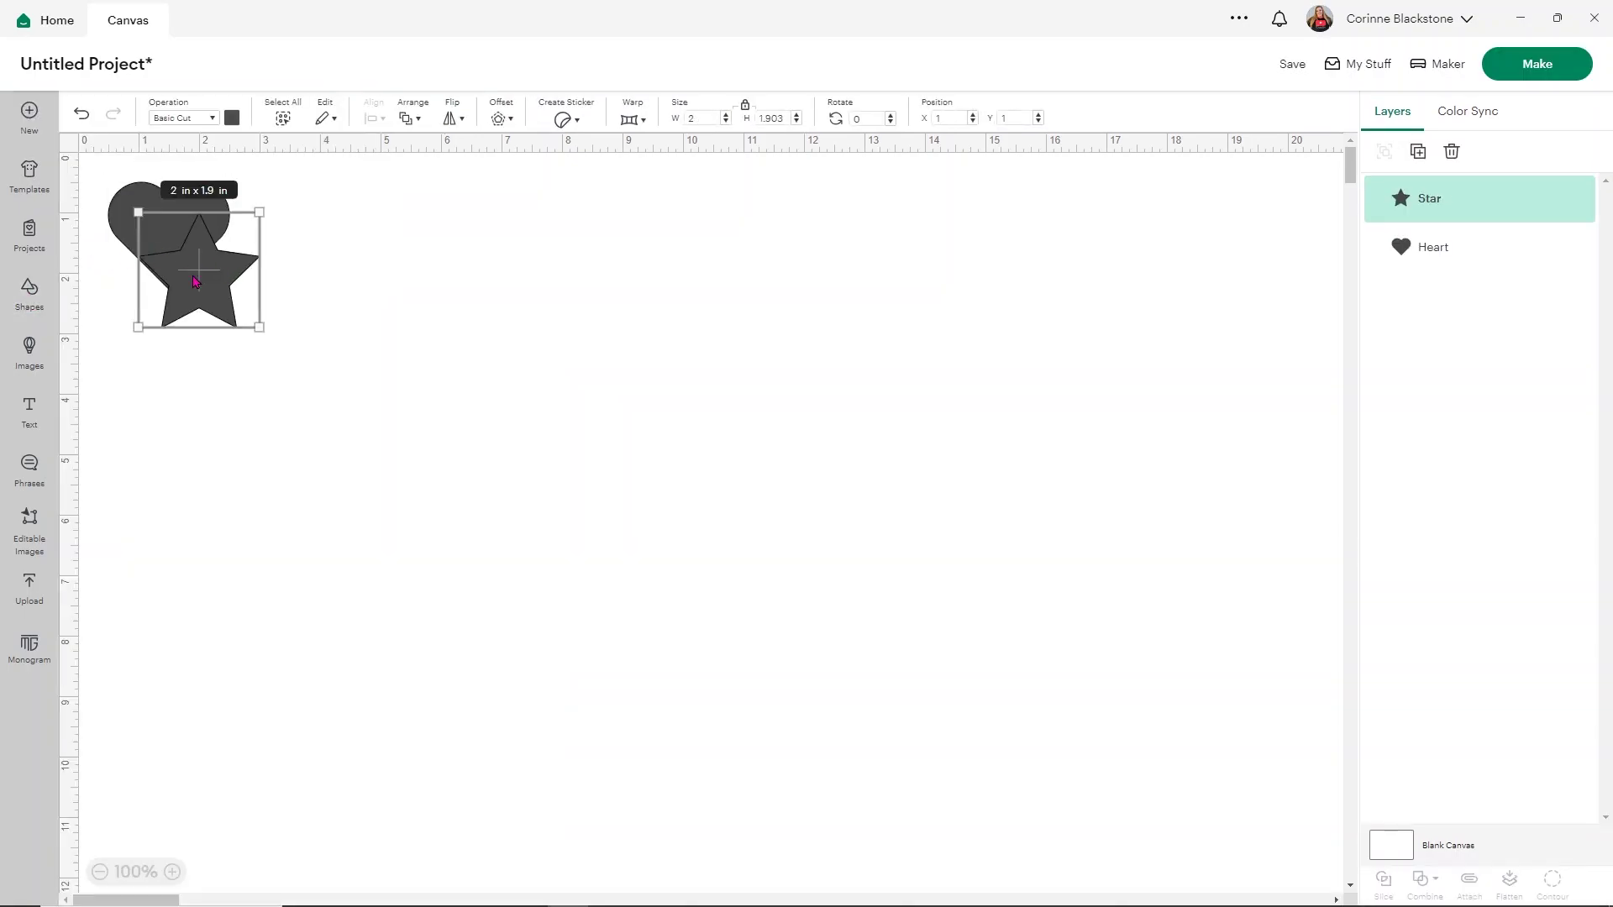
pyautogui.moveTo(187, 266); pyautogui.dragTo(743, 377)
pyautogui.click(227, 245)
pyautogui.moveTo(227, 245); pyautogui.dragTo(430, 346)
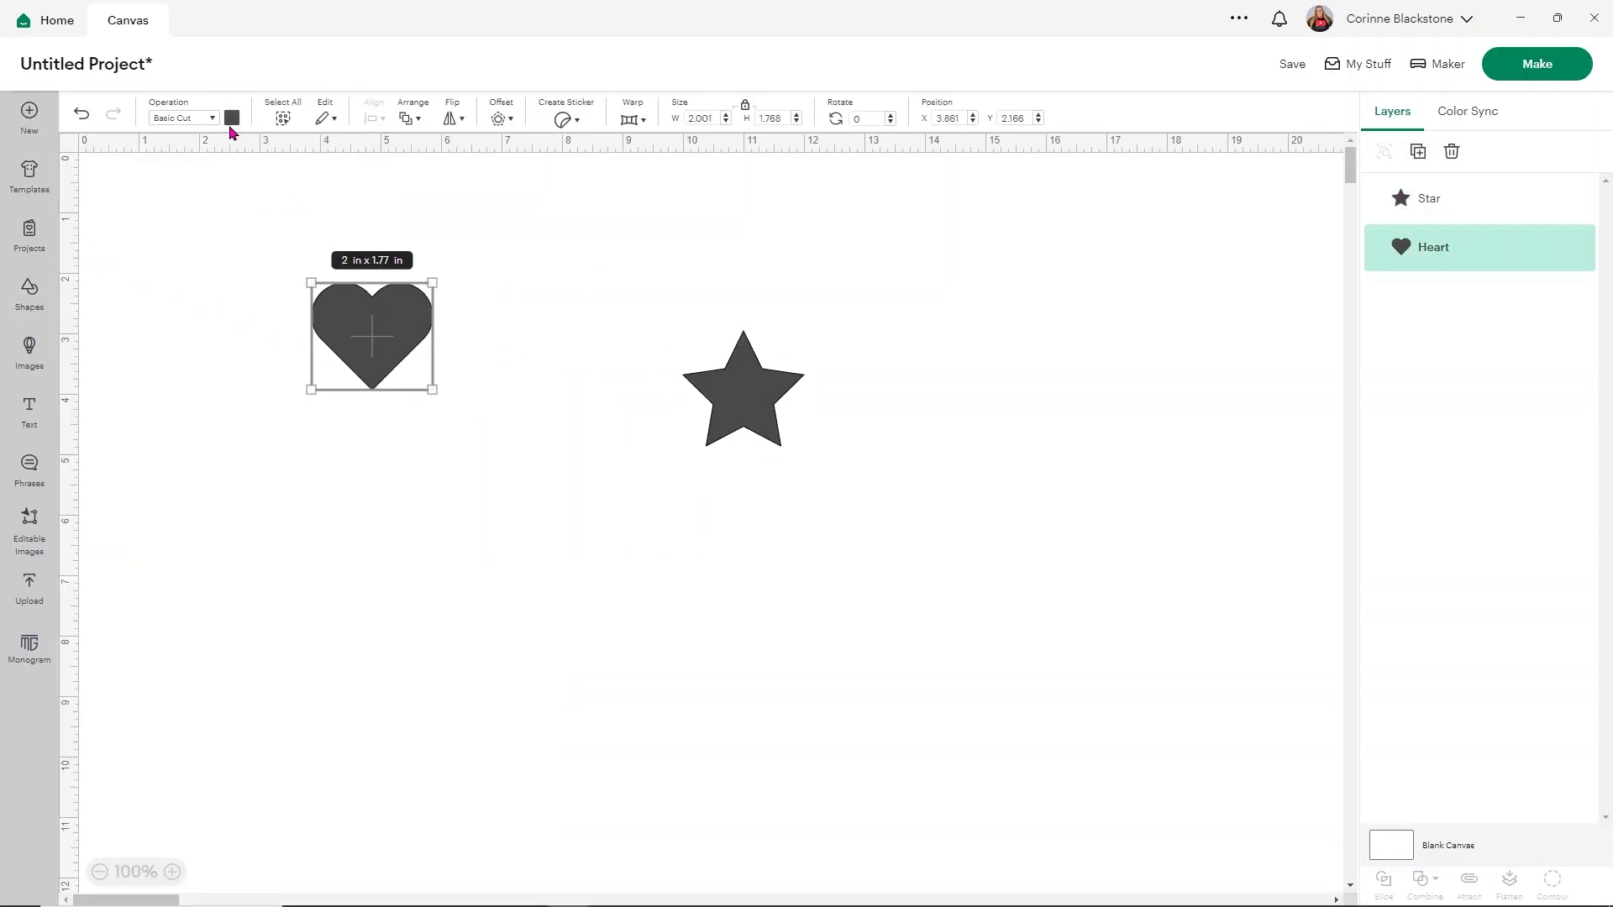
# Recolor the heart light purple and the star yellow
pyautogui.click(232, 118)
pyautogui.click(271, 220)
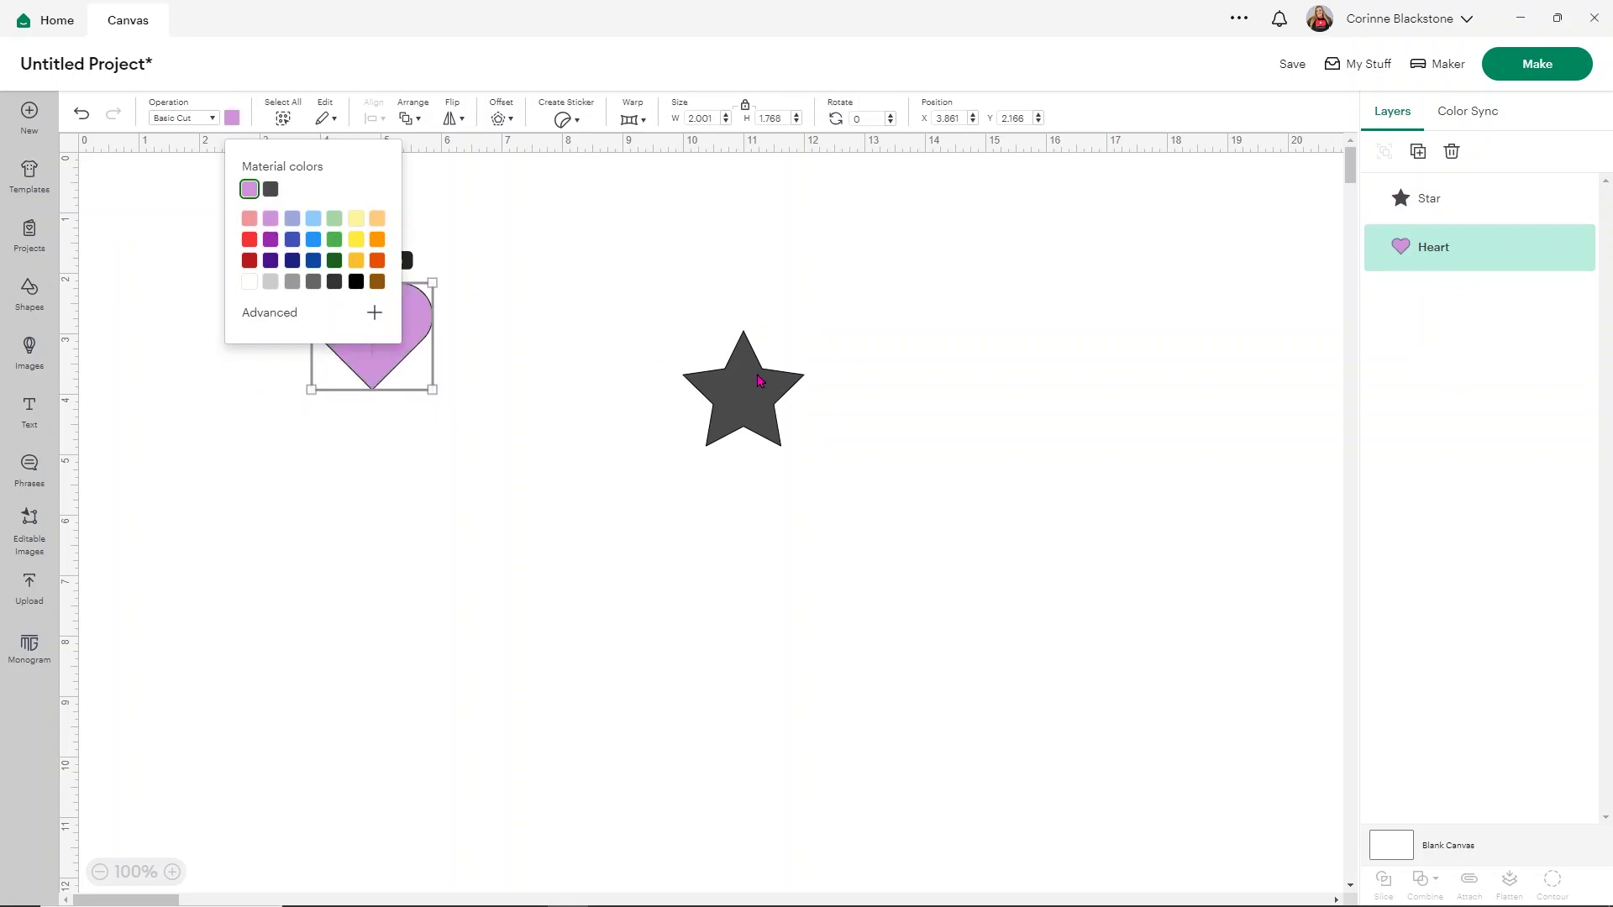
pyautogui.click(759, 380)
pyautogui.click(232, 118)
pyautogui.click(356, 252)
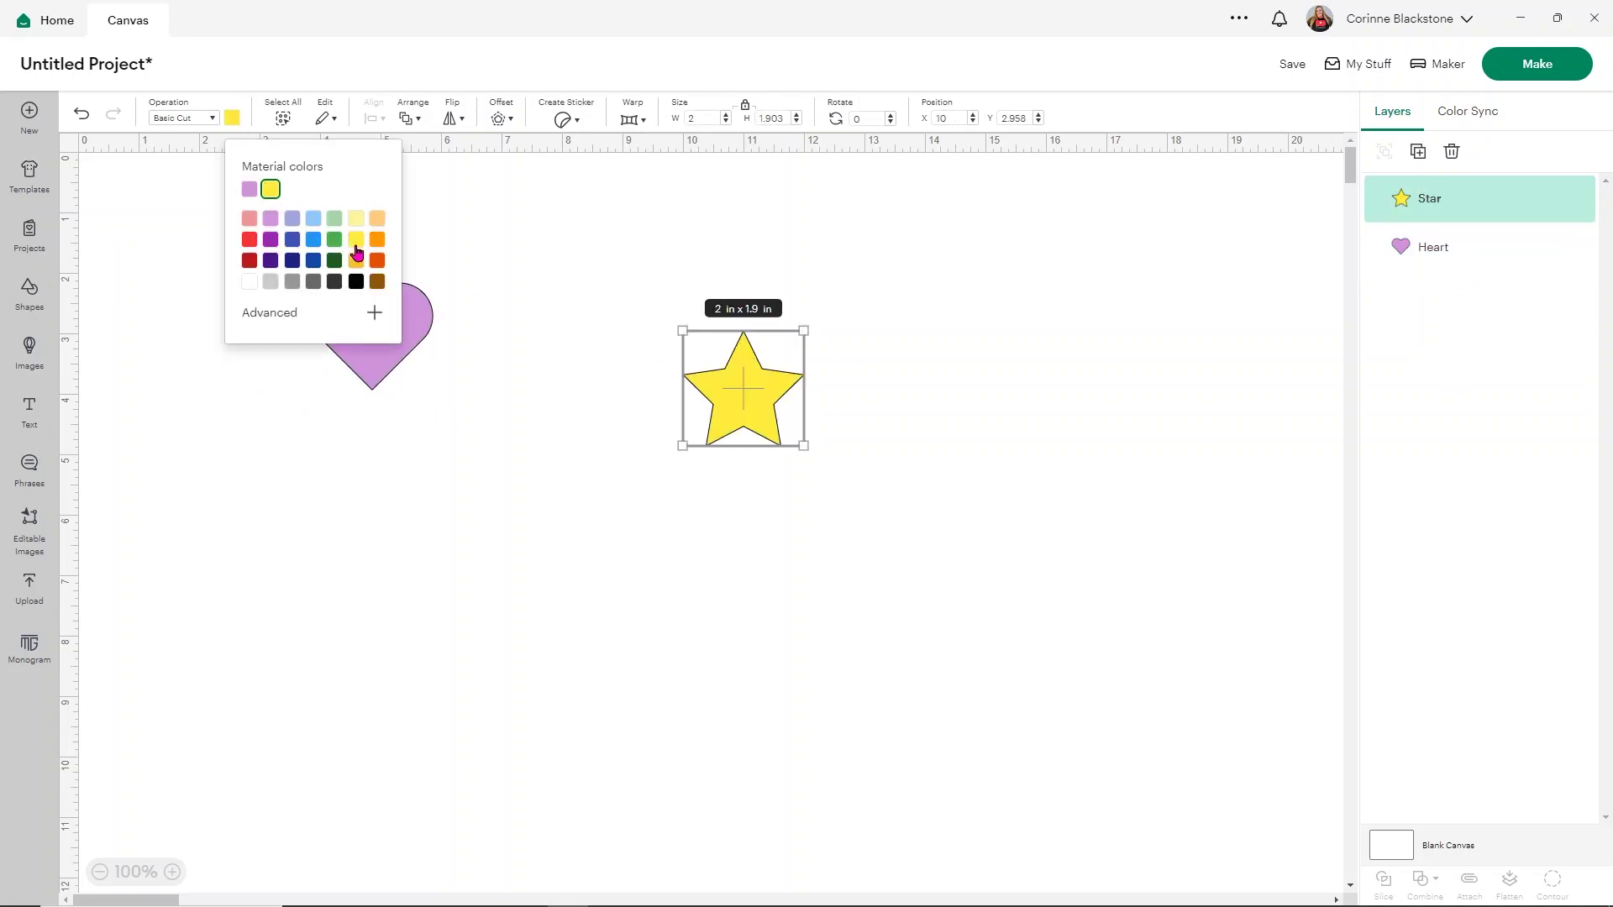
# Enlarge the heart to match a star about 6.25 in wide, keeping the two shapes apart
pyautogui.click(416, 357)
pyautogui.moveTo(425, 393); pyautogui.dragTo(685, 614)
pyautogui.click(786, 442)
pyautogui.moveTo(798, 442); pyautogui.dragTo(1051, 652)
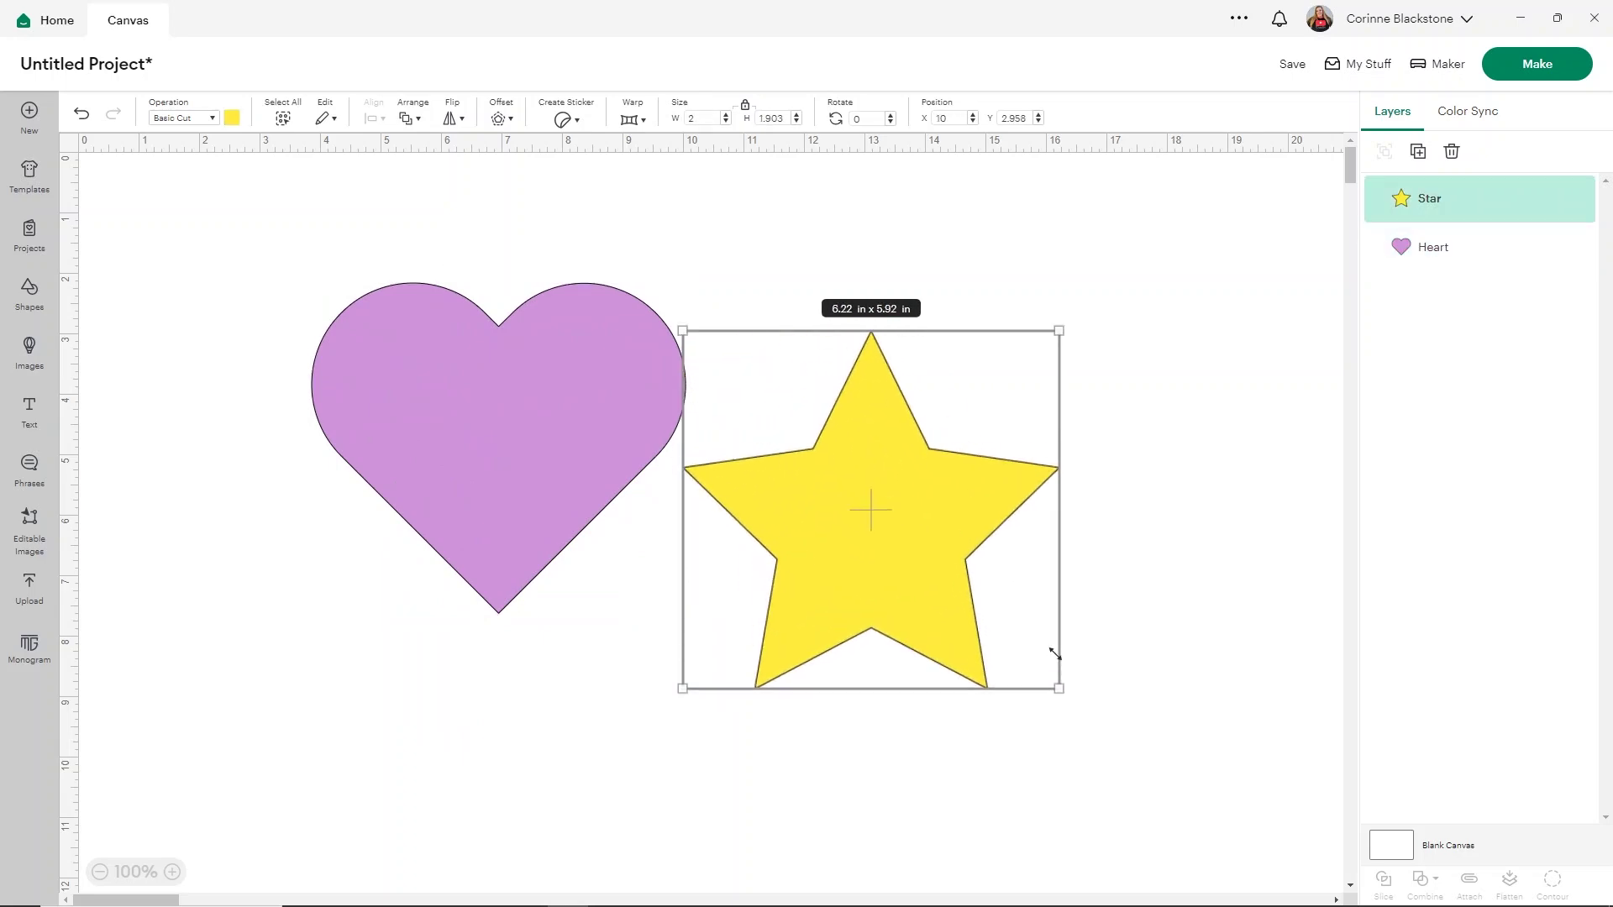
pyautogui.moveTo(958, 558); pyautogui.dragTo(1039, 435)
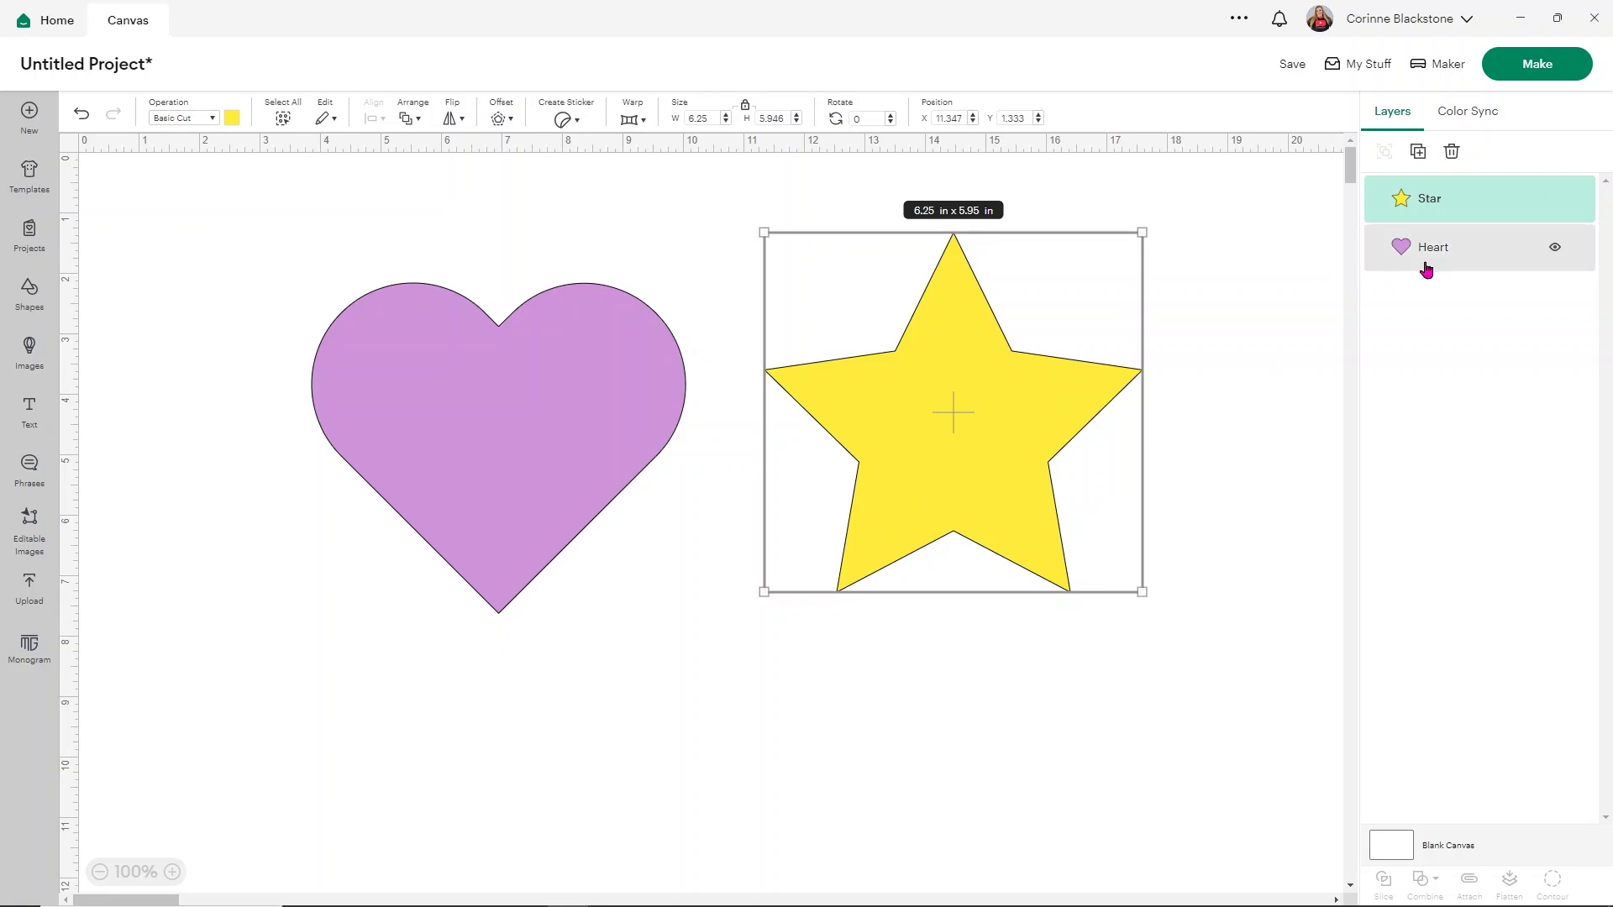
pyautogui.click(814, 679)
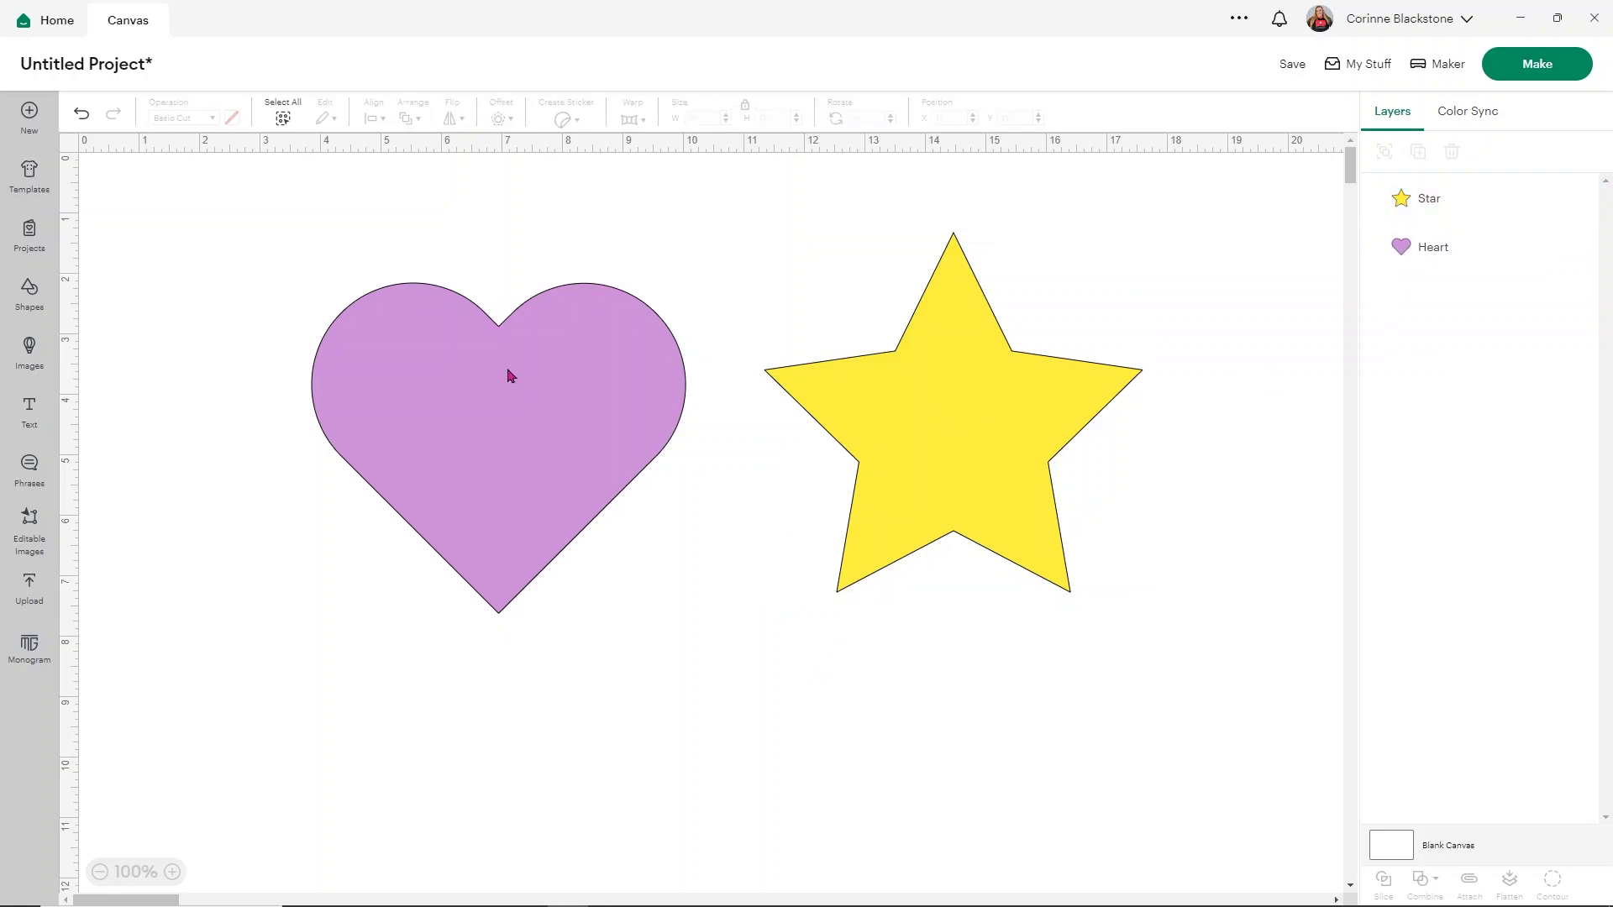
# Overlap the star on the right half of the heart and slice the two shapes
pyautogui.moveTo(1005, 480); pyautogui.dragTo(727, 504)
pyautogui.click(870, 516)
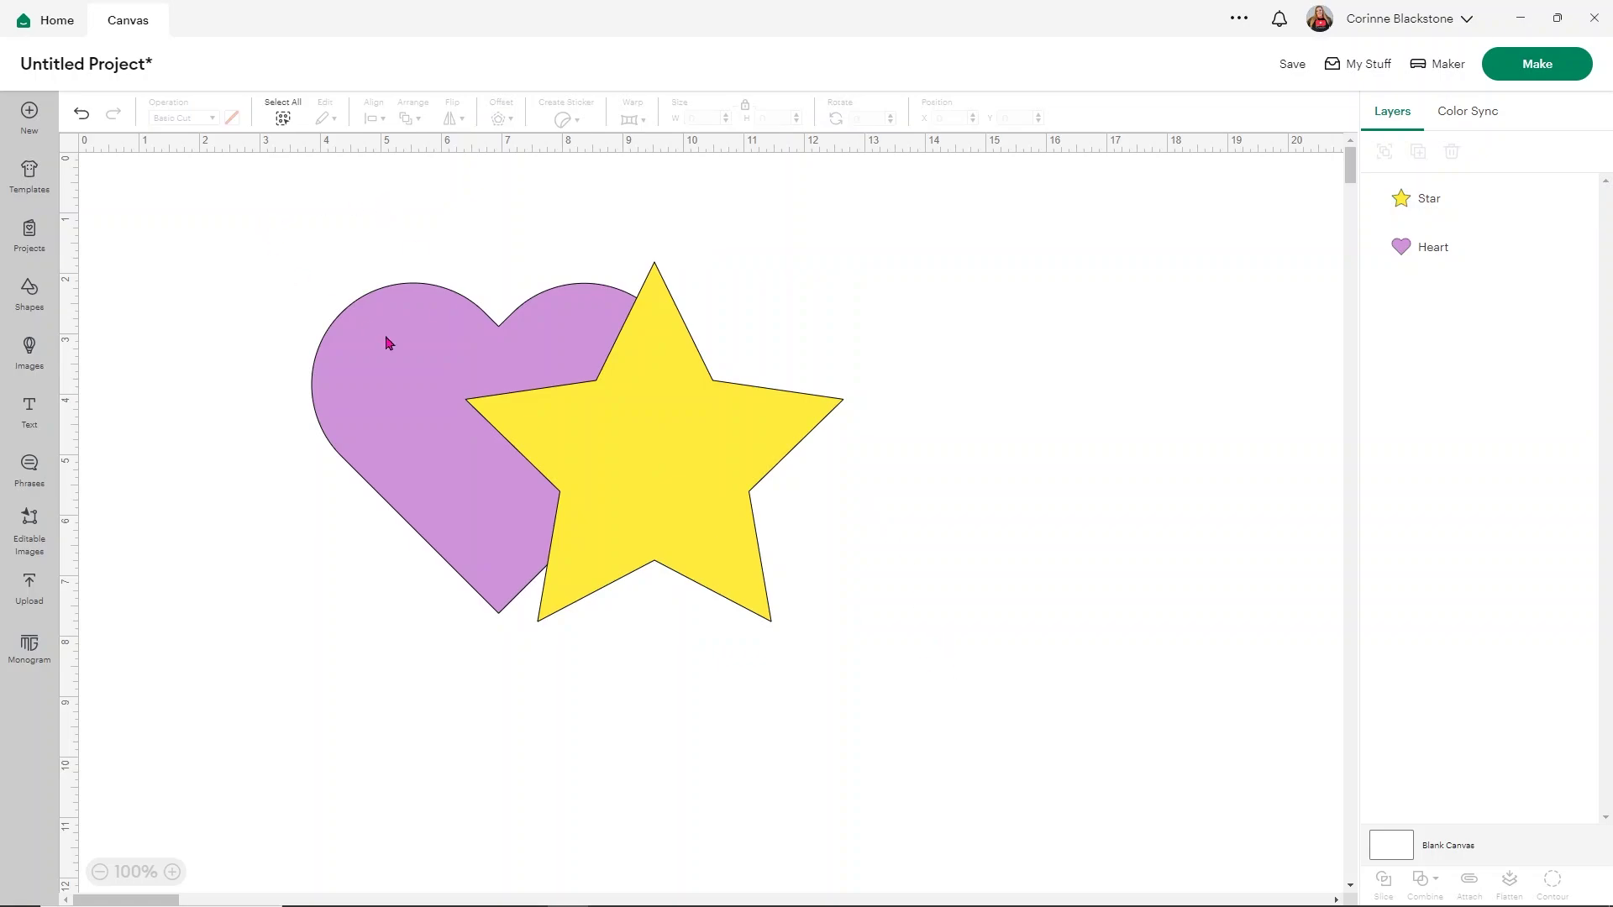
pyautogui.moveTo(301, 238); pyautogui.dragTo(945, 634)
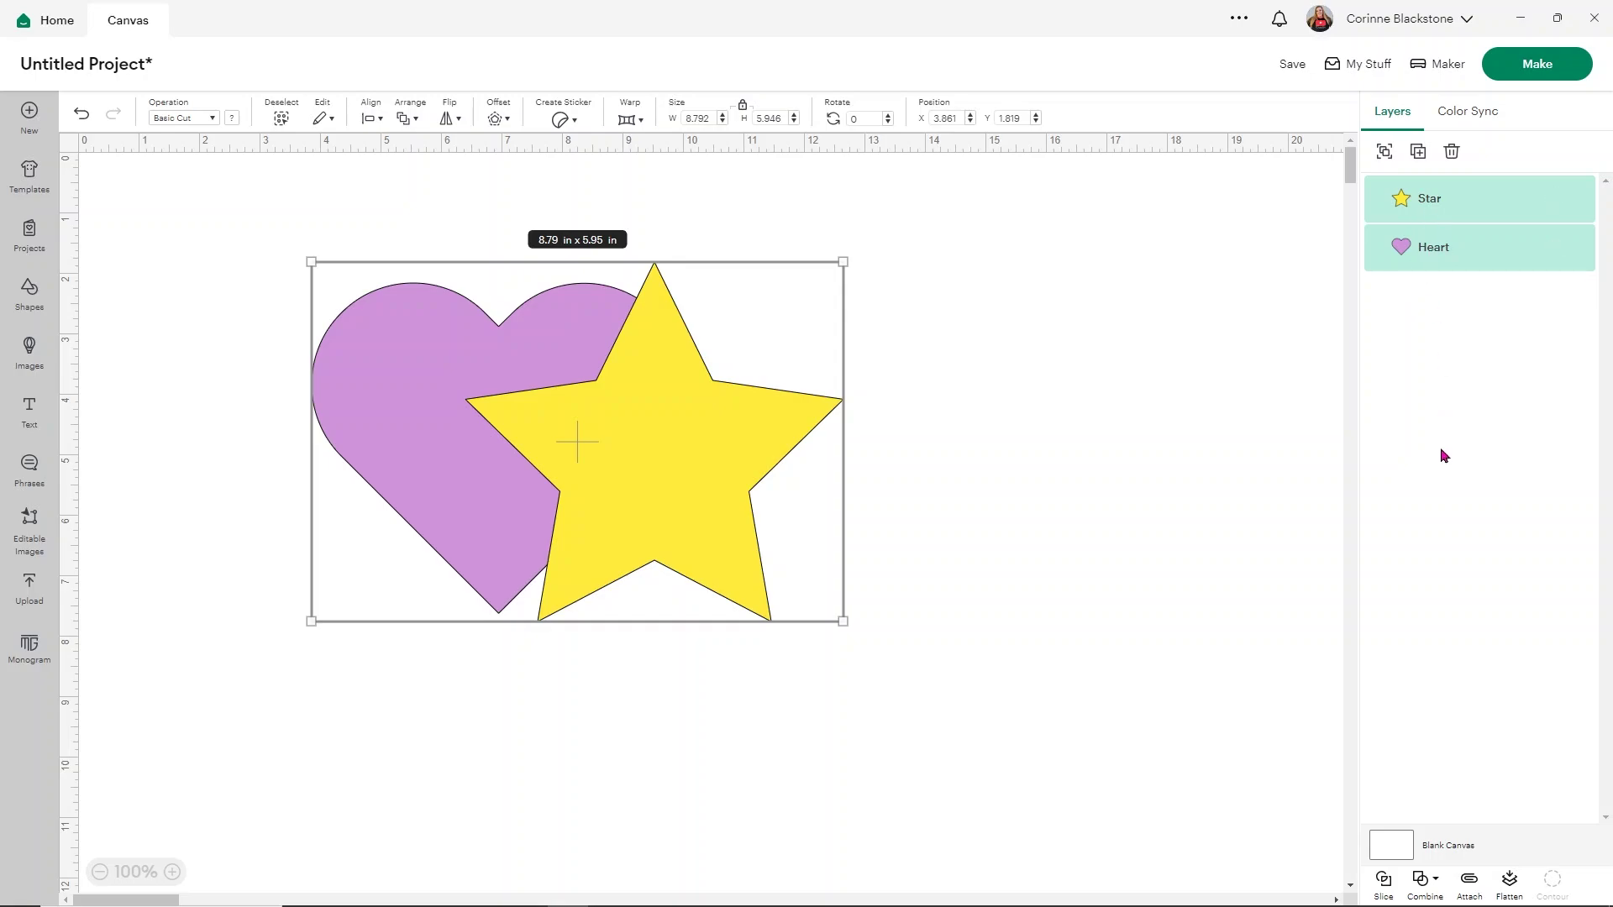
pyautogui.click(1384, 880)
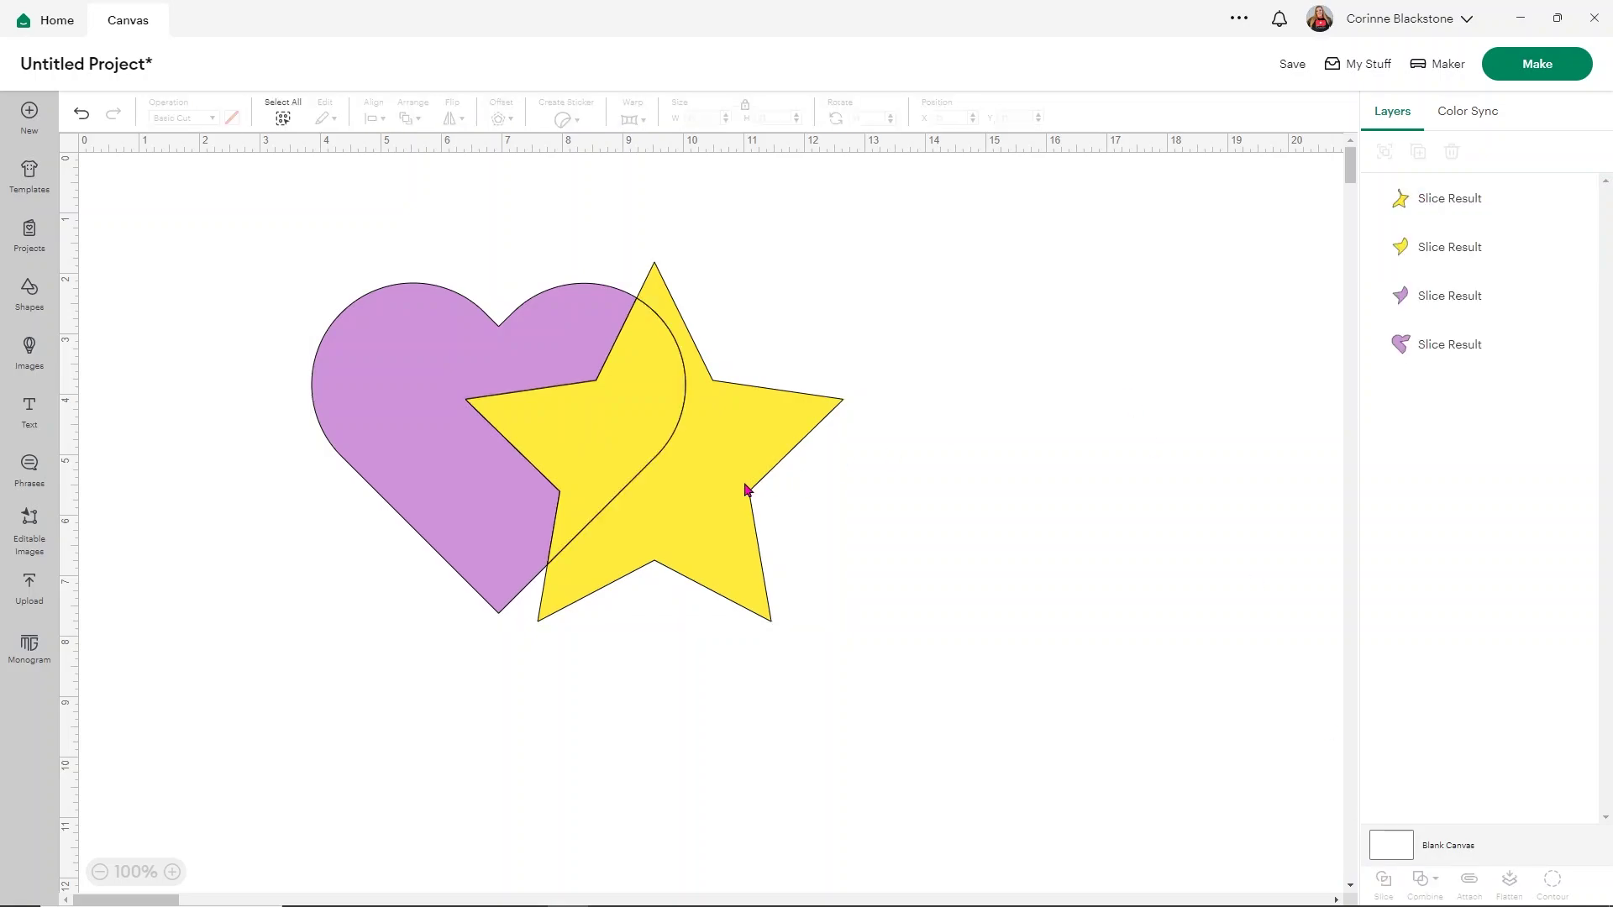
# Move the four slice pieces apart so each one lies separately on the canvas
pyautogui.moveTo(745, 490); pyautogui.dragTo(1076, 501)
pyautogui.moveTo(406, 424); pyautogui.dragTo(196, 403)
pyautogui.moveTo(641, 421); pyautogui.dragTo(877, 409)
pyautogui.moveTo(562, 420); pyautogui.dragTo(511, 413)
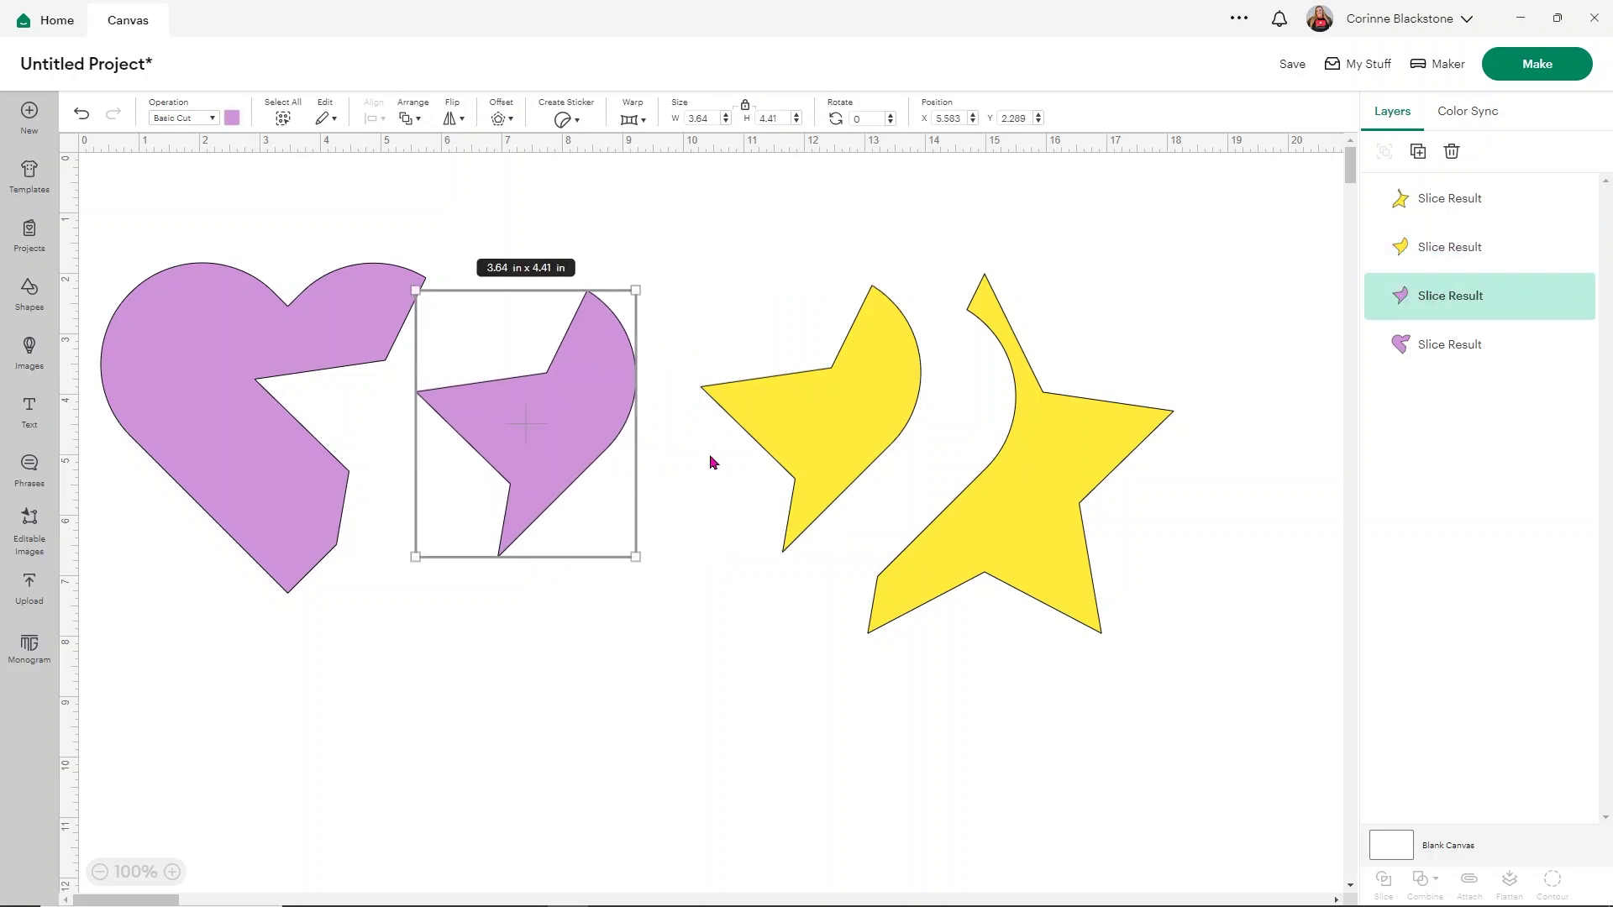
# Stack the yellow overlap piece on its matching purple piece and bring the remaining star piece closer
pyautogui.moveTo(805, 432); pyautogui.dragTo(521, 435)
pyautogui.moveTo(1017, 534); pyautogui.dragTo(908, 533)
pyautogui.click(591, 424)
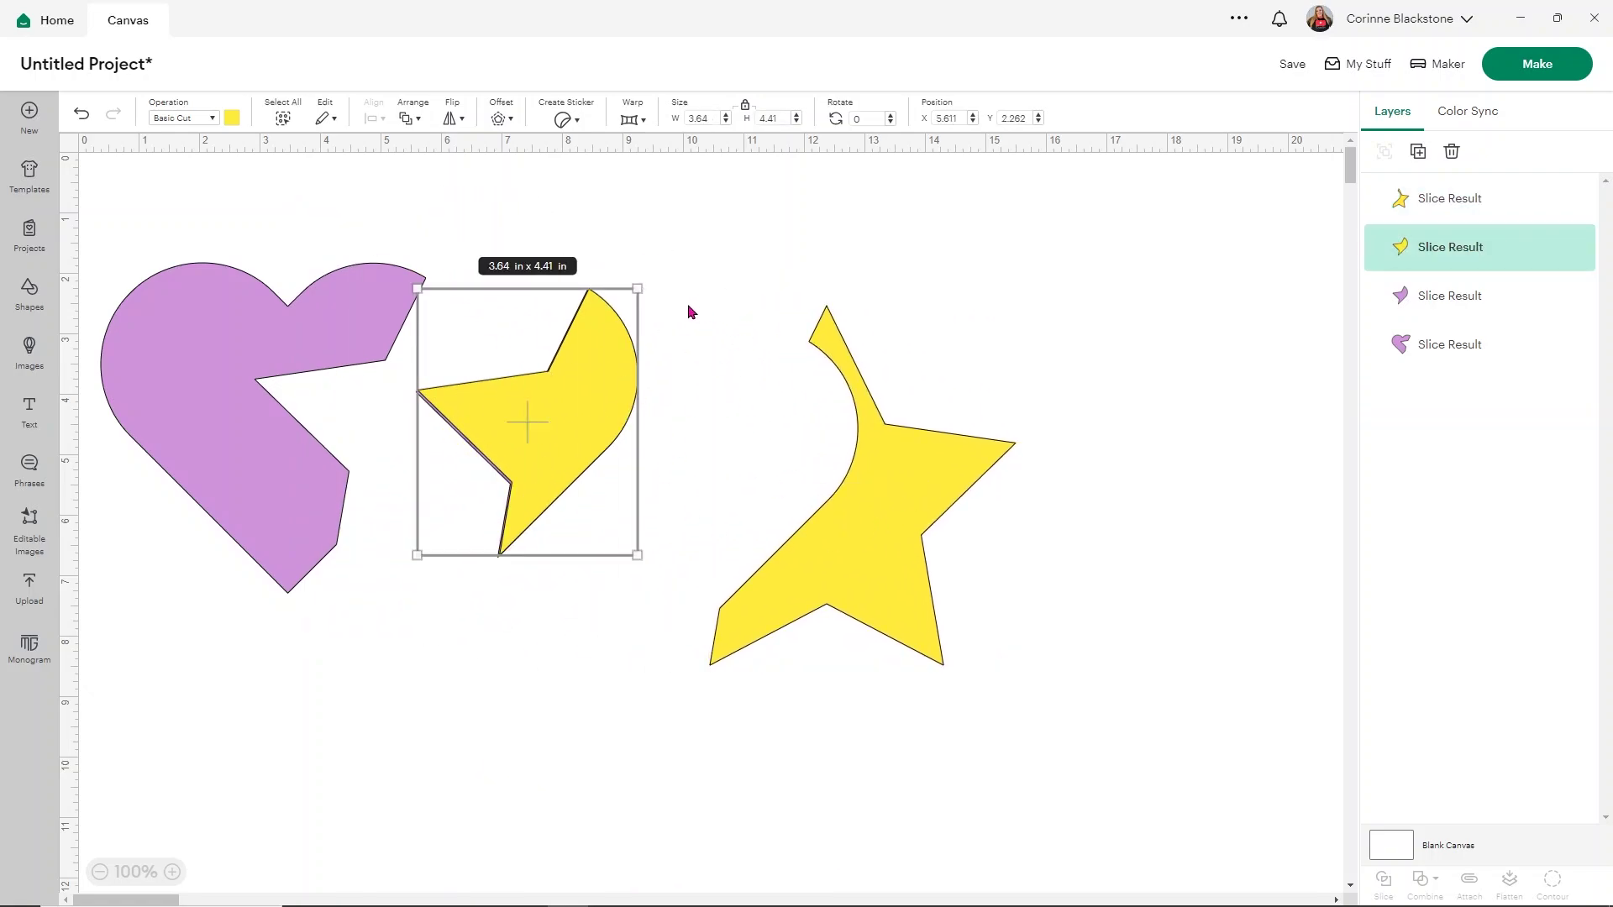
# Pile all four slice pieces over one another and move the whole pile toward the middle of the canvas
pyautogui.moveTo(561, 426); pyautogui.dragTo(241, 381)
pyautogui.moveTo(609, 455); pyautogui.dragTo(302, 417)
pyautogui.moveTo(863, 475); pyautogui.dragTo(426, 461)
pyautogui.moveTo(160, 200); pyautogui.dragTo(533, 586)
pyautogui.moveTo(380, 470); pyautogui.dragTo(784, 514)
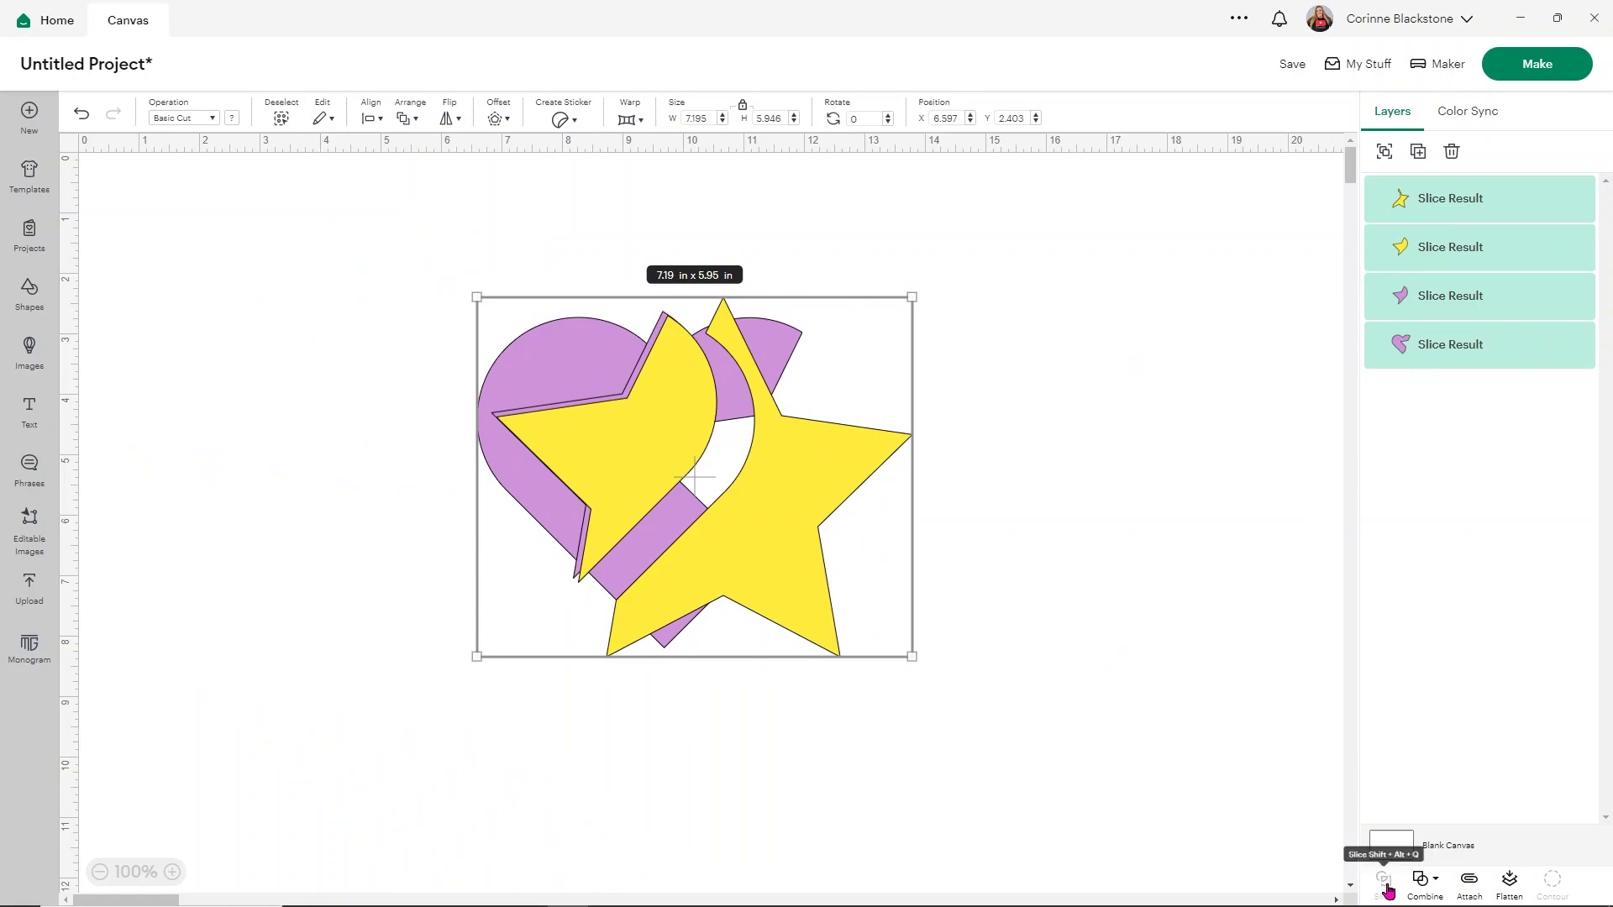
pyautogui.click(1148, 439)
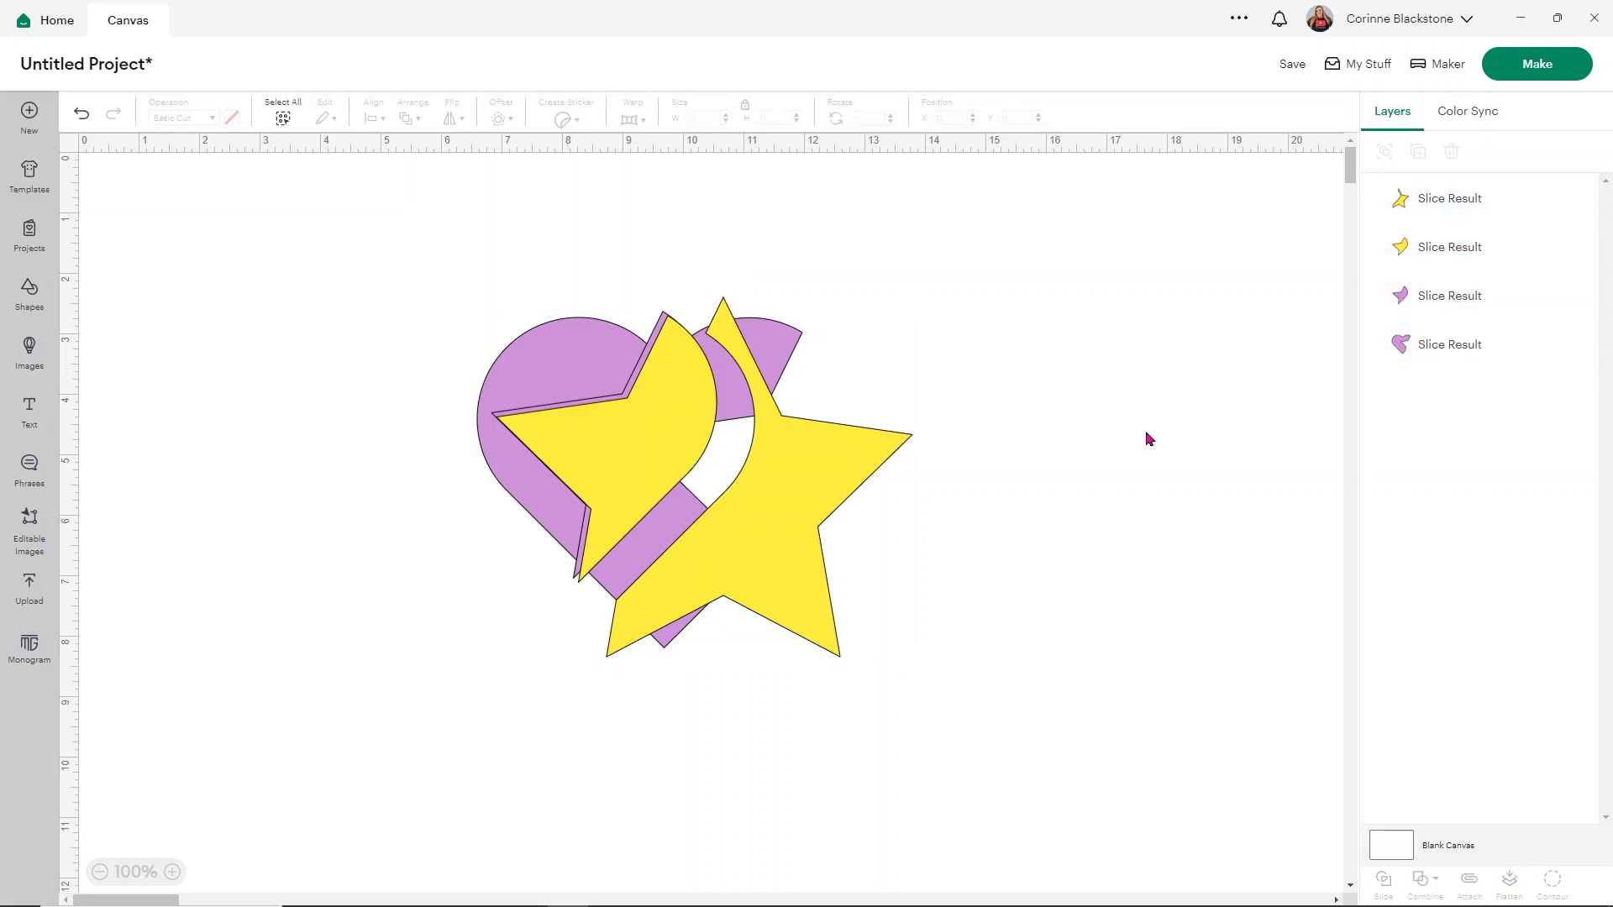
# Slice only the remaining star piece with the remaining heart piece and spread the resulting pieces apart
pyautogui.click(822, 471)
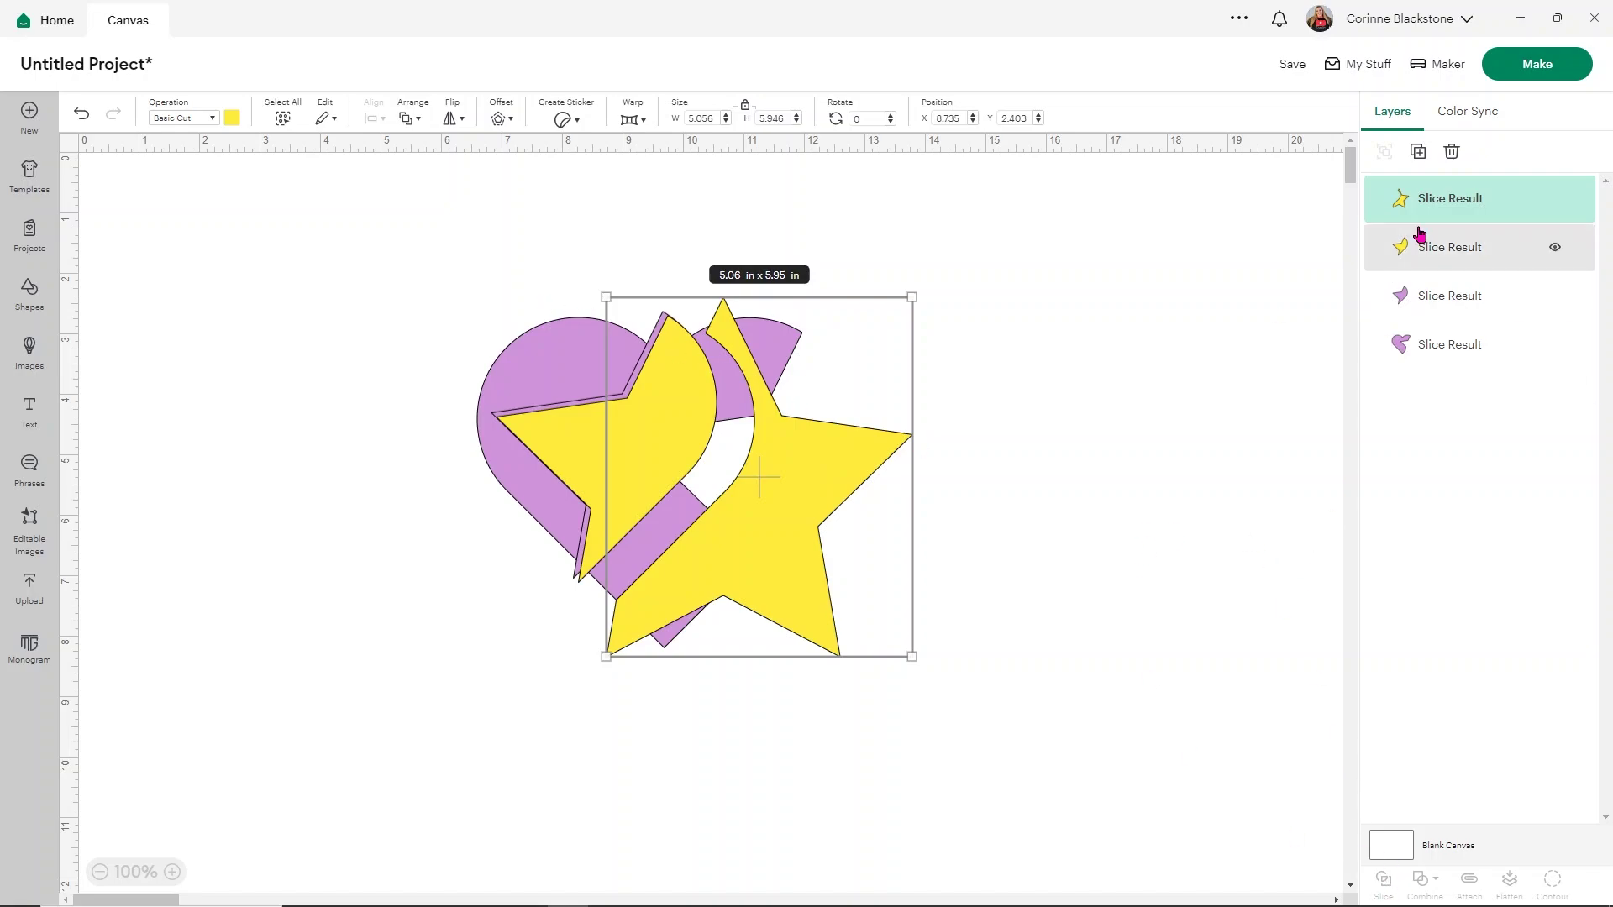
pyautogui.keyDown('shift'); pyautogui.click(1428, 345); pyautogui.keyUp('shift')
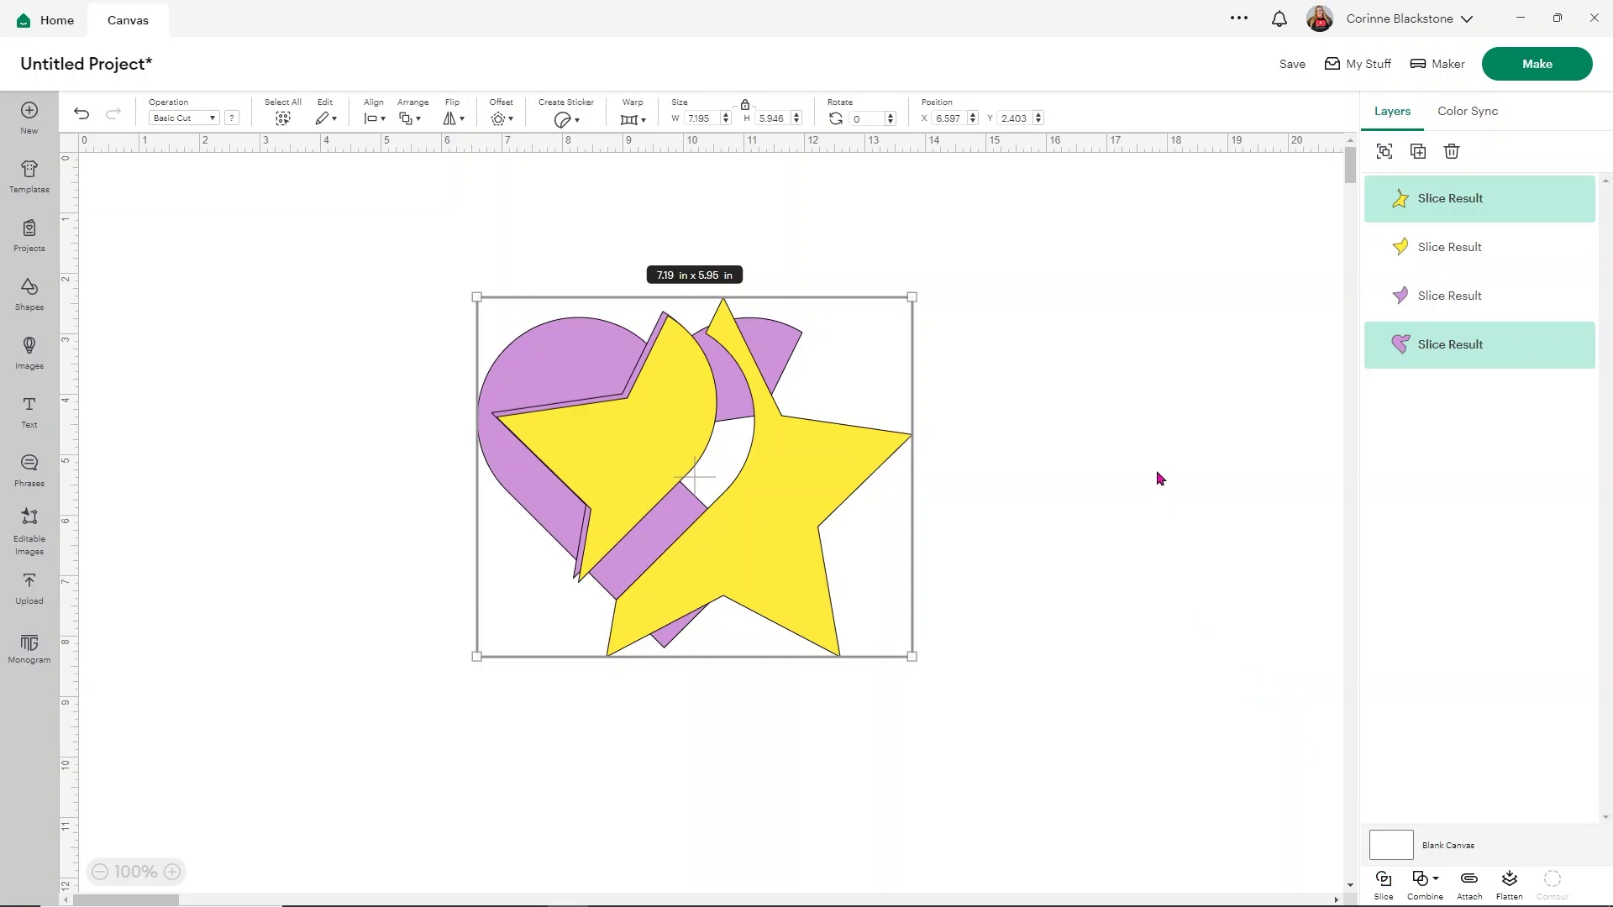
pyautogui.moveTo(677, 352); pyautogui.dragTo(975, 354)
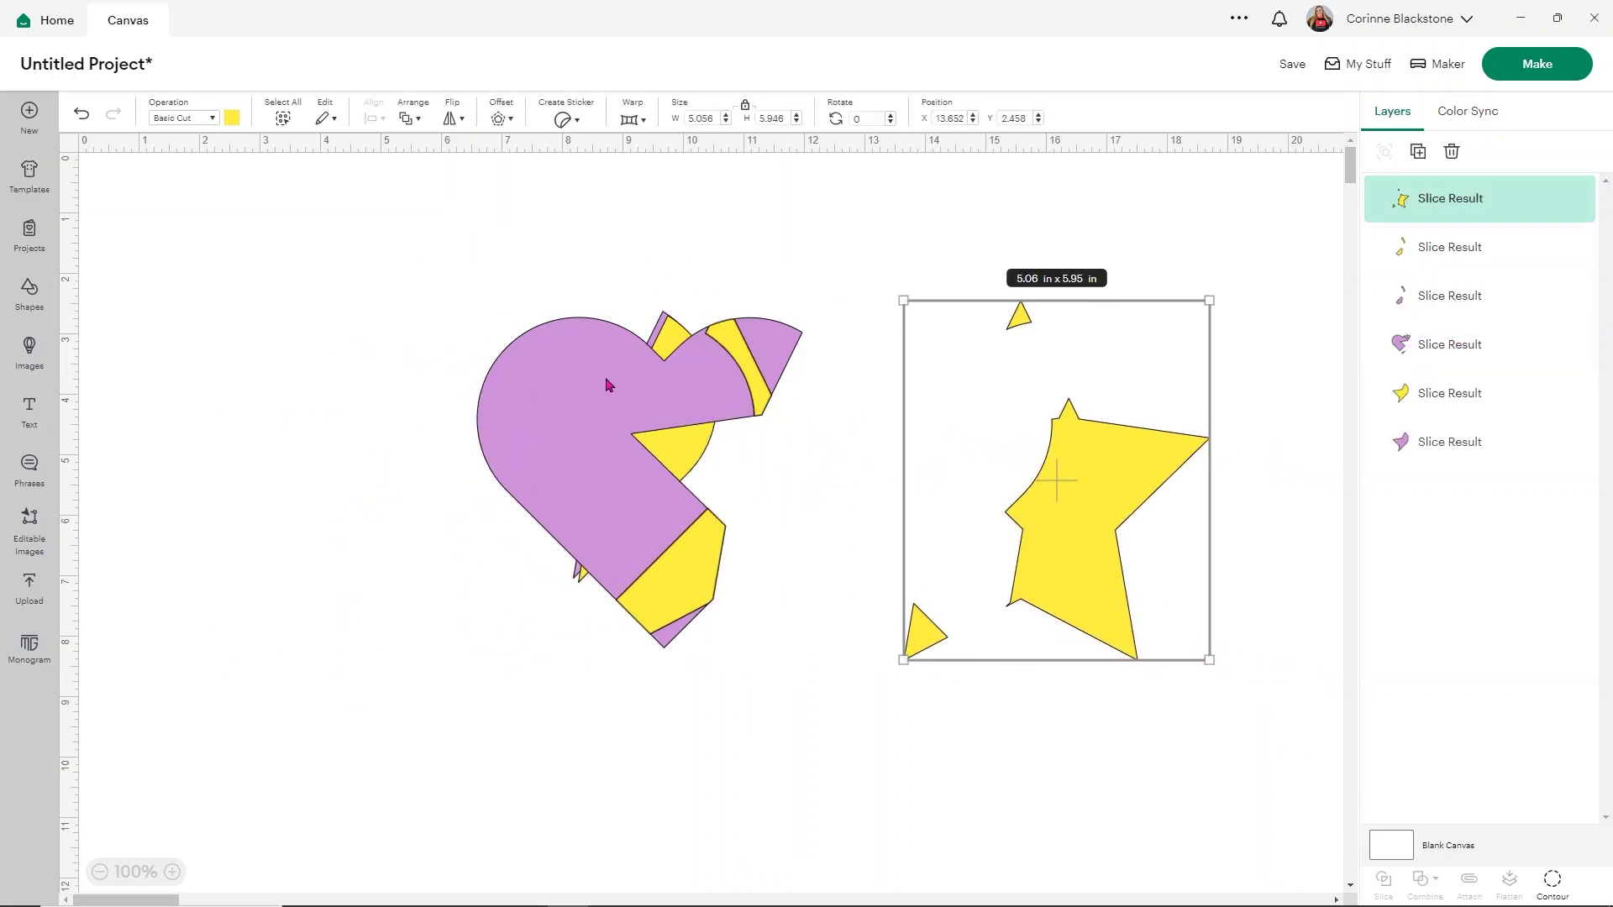
pyautogui.moveTo(609, 385); pyautogui.dragTo(242, 354)
pyautogui.moveTo(684, 576); pyautogui.dragTo(829, 510)
pyautogui.moveTo(652, 496); pyautogui.dragTo(629, 668)
# Clear all slice pieces from the canvas and add a rounded rectangle enlarged to about 9.77 × 6.51 in
pyautogui.moveTo(204, 206); pyautogui.dragTo(1156, 708)
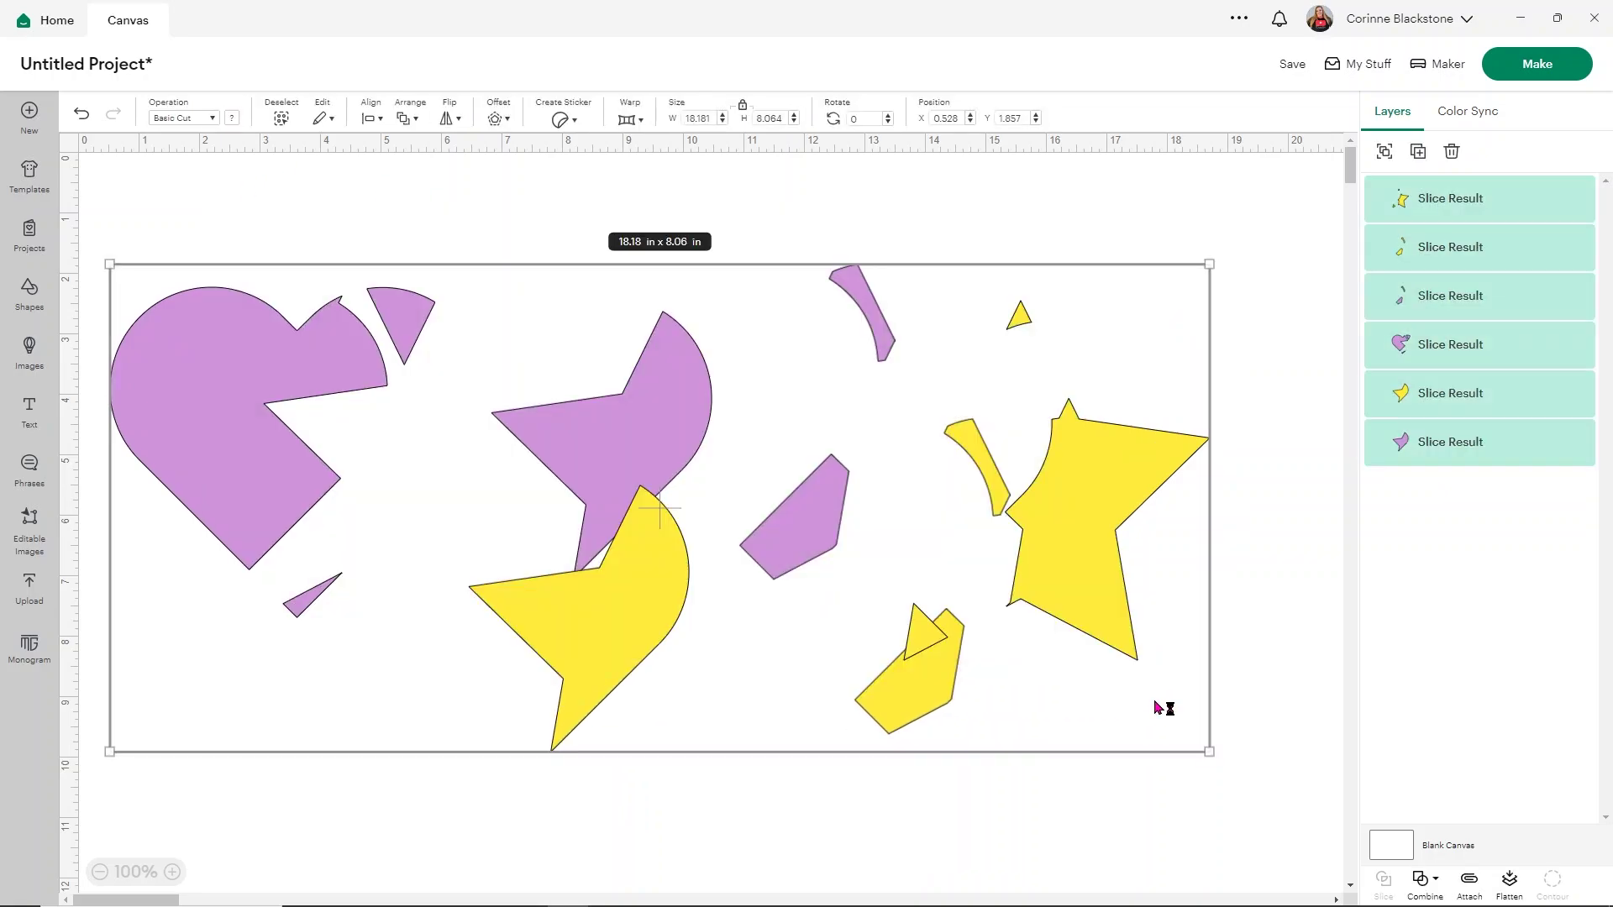
pyautogui.press('Delete')
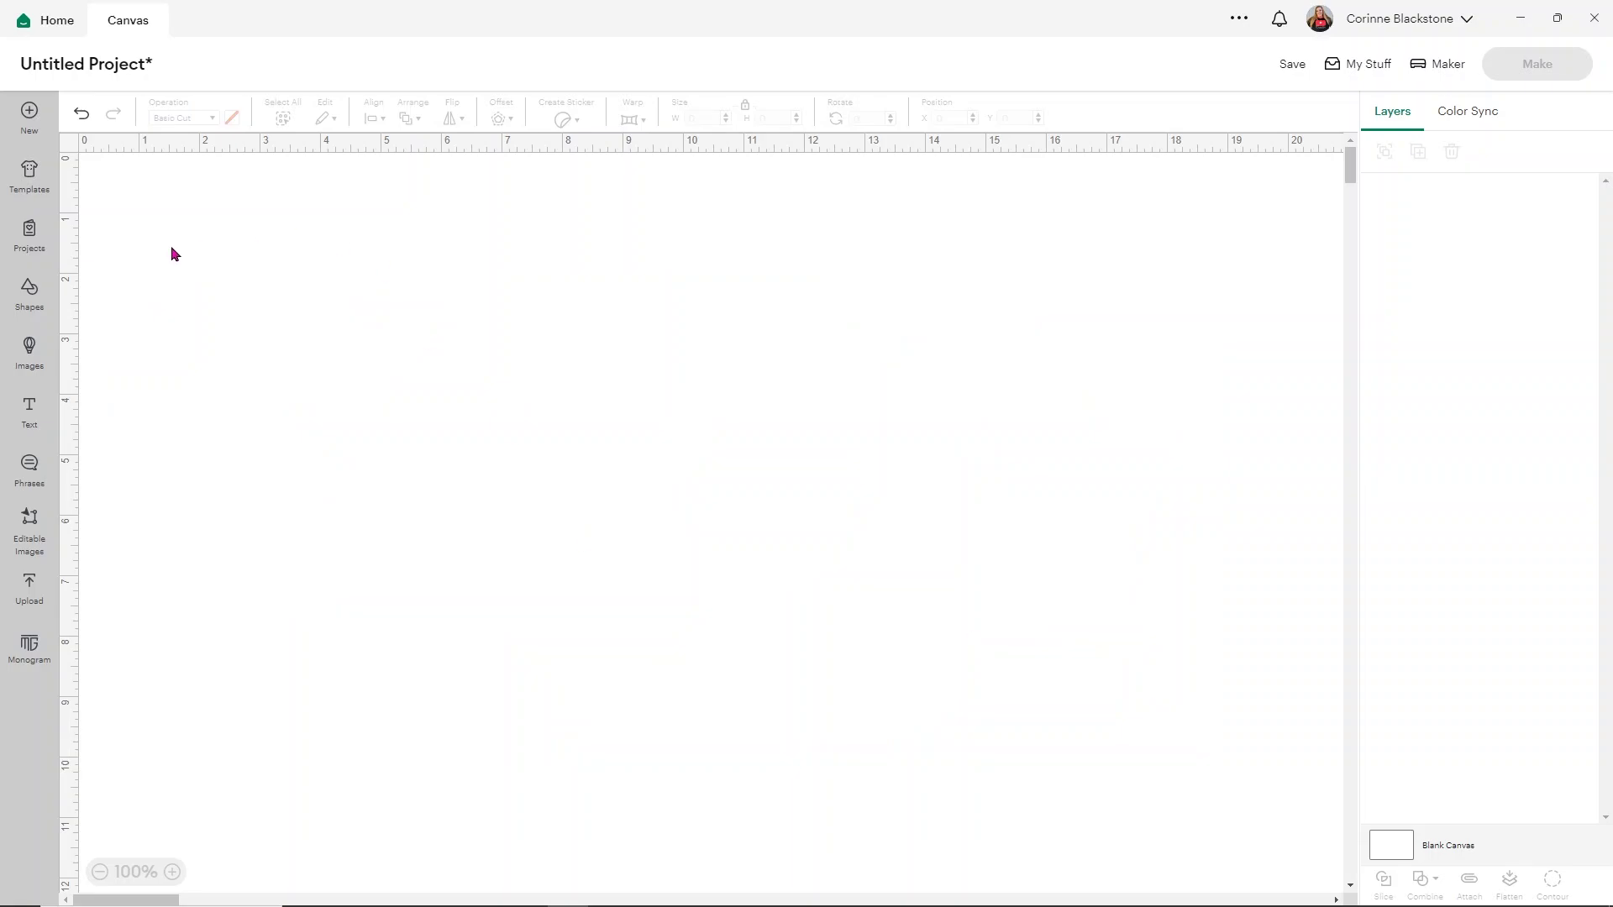
pyautogui.click(28, 291)
pyautogui.click(185, 402)
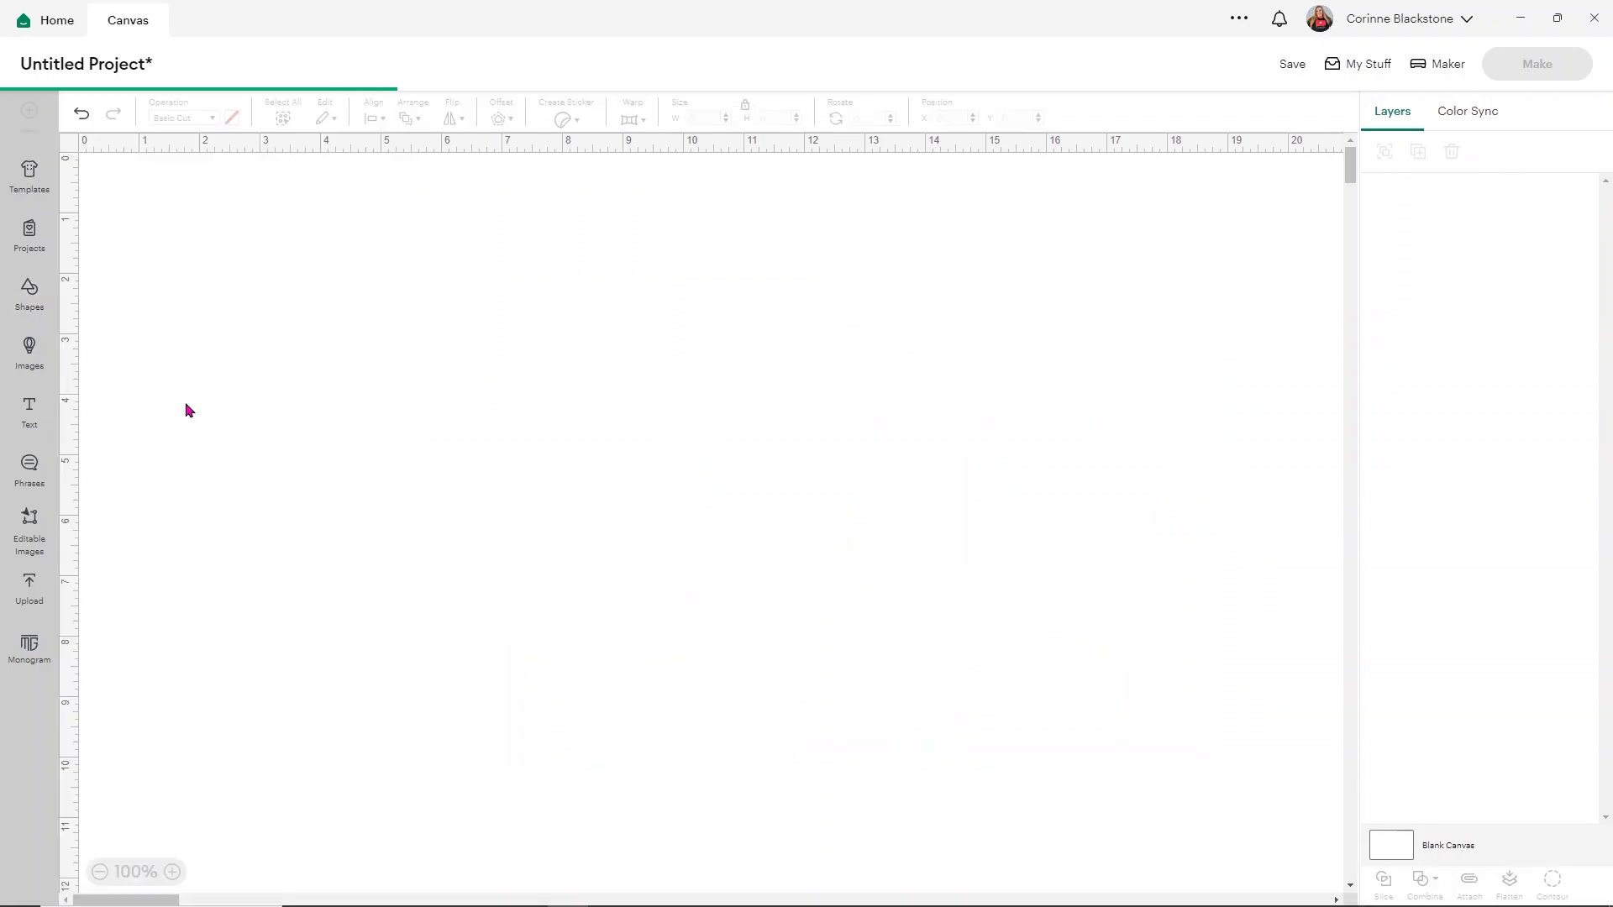
pyautogui.moveTo(225, 249); pyautogui.dragTo(903, 592)
pyautogui.click(241, 286)
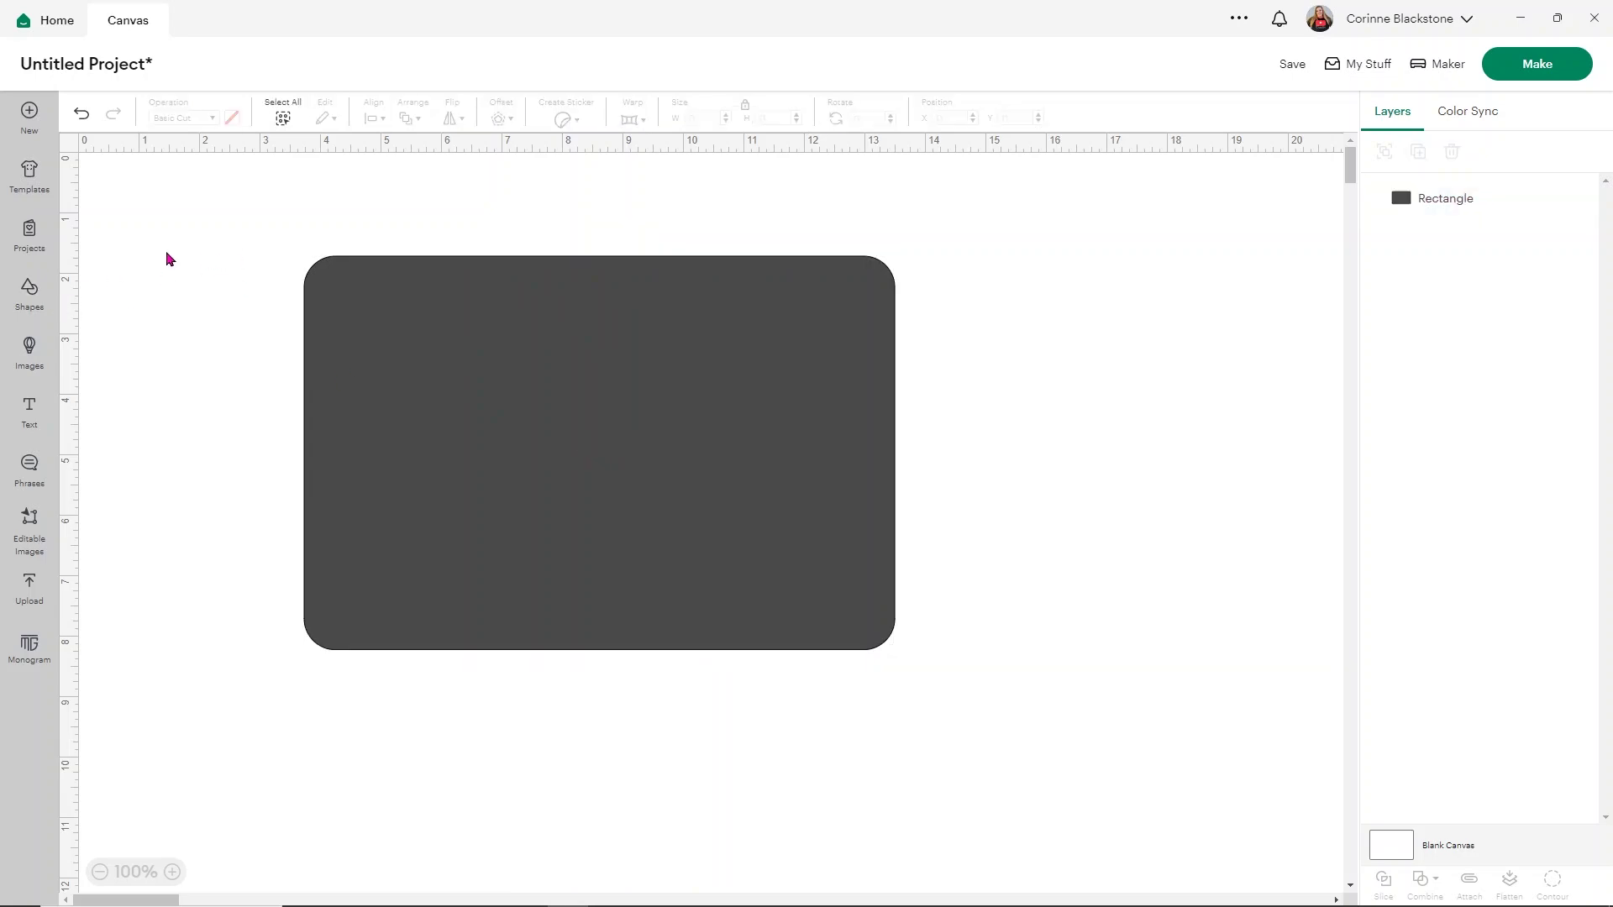
# Add a text object reading "HOW TO SLICE"
pyautogui.click(30, 418)
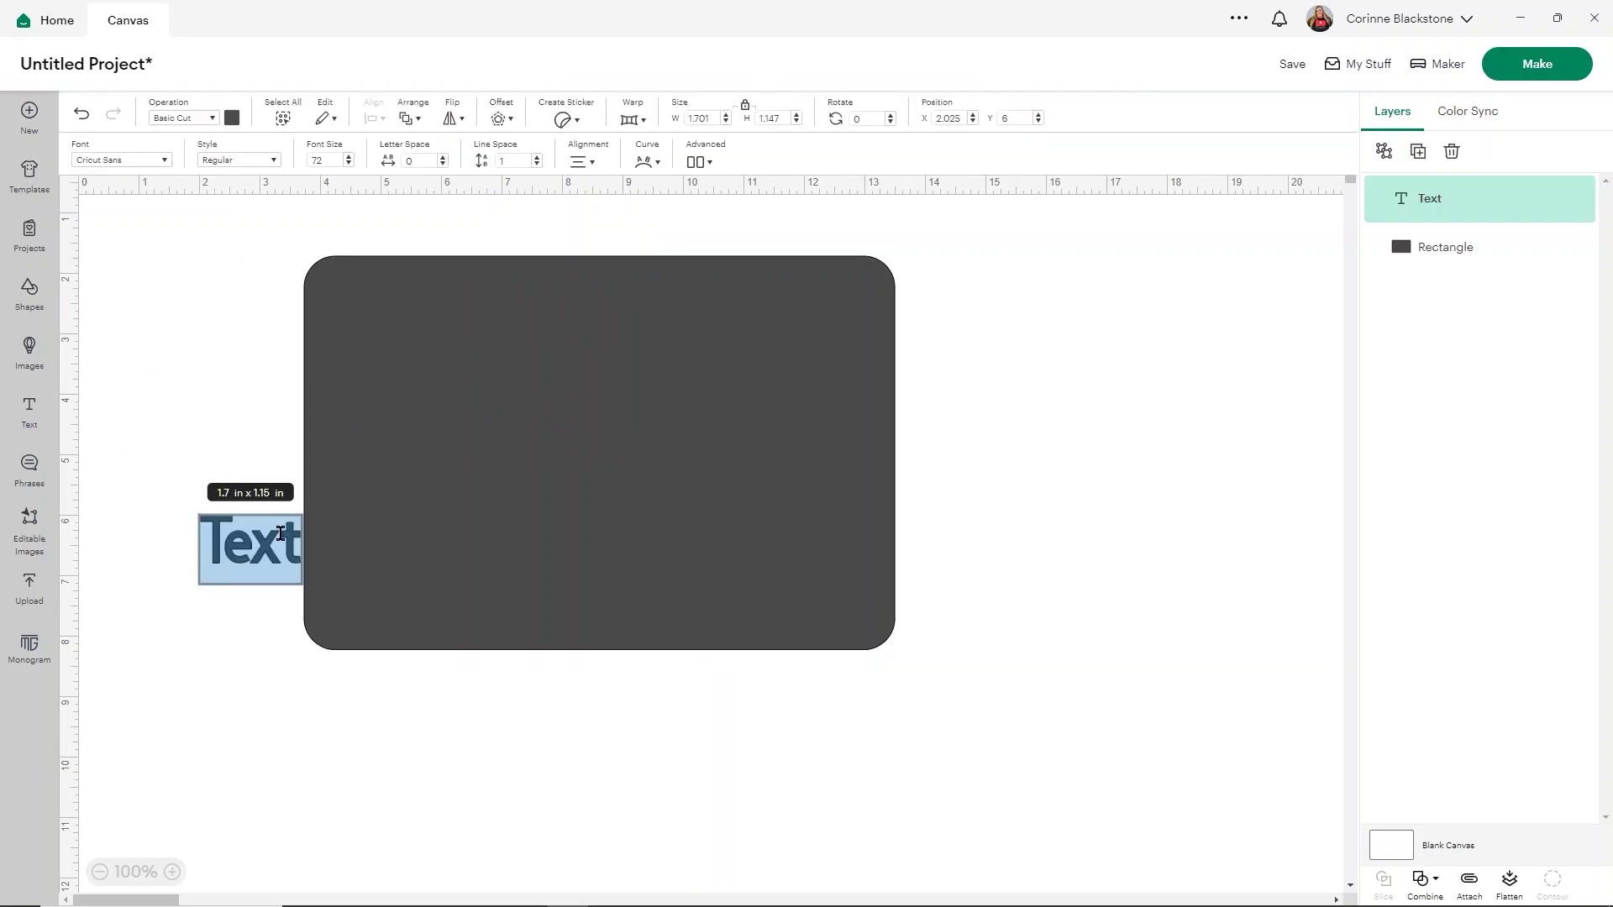
pyautogui.click(281, 535)
pyautogui.moveTo(303, 537); pyautogui.dragTo(163, 534)
pyautogui.write('HOW TO SLICE')
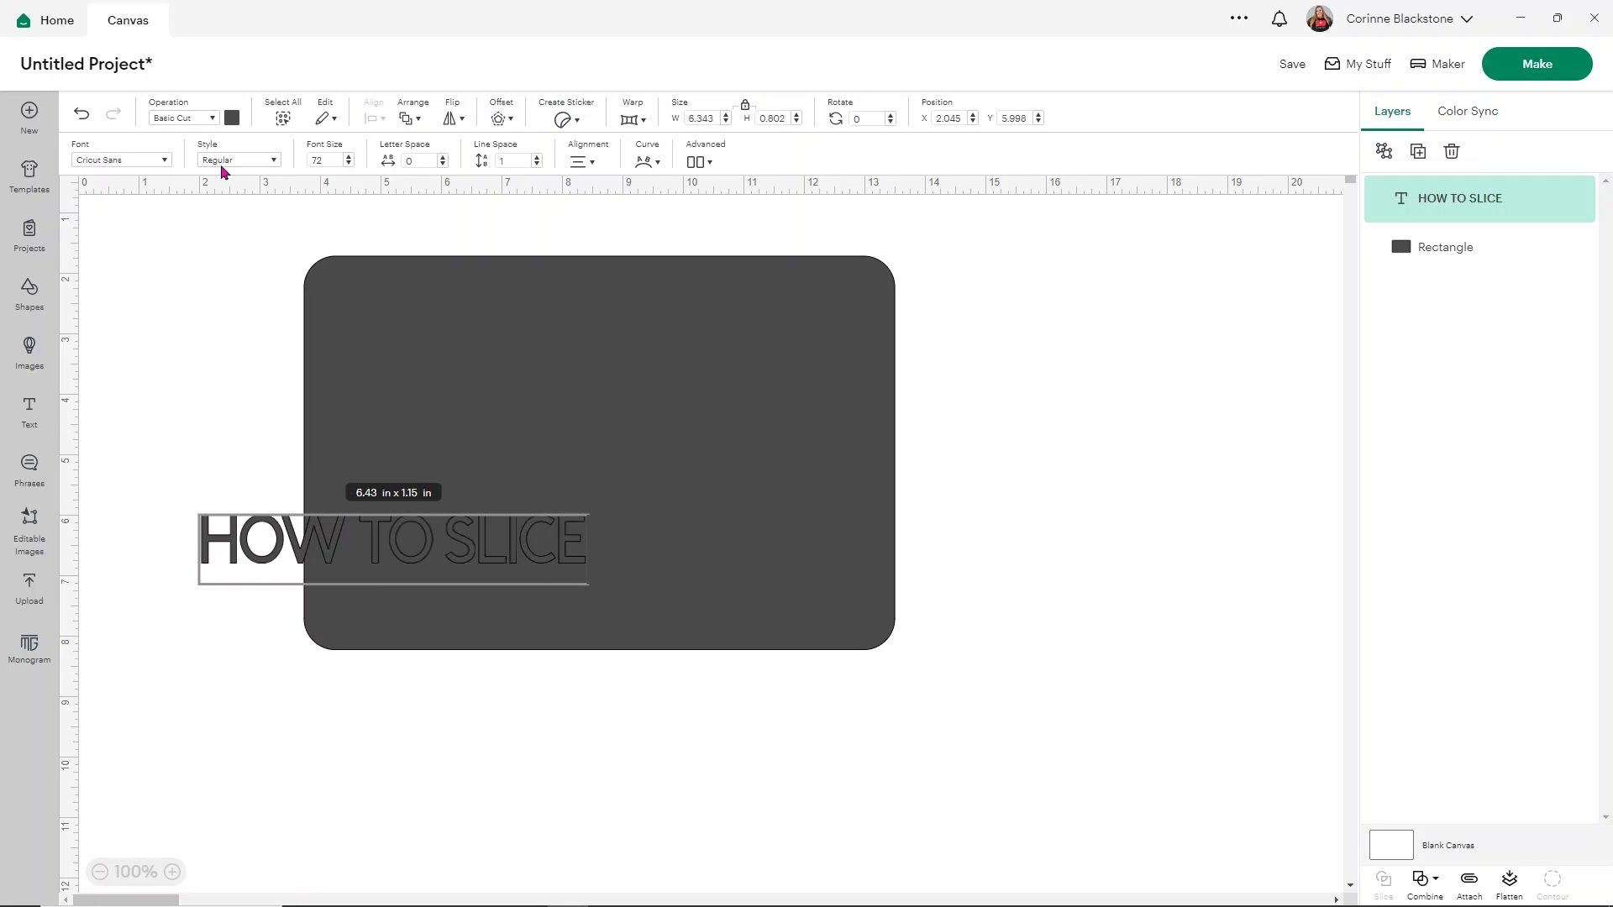
# Change the text's font to the system font AbsoluteBlonde
pyautogui.click(168, 160)
pyautogui.click(506, 234)
pyautogui.click(542, 514)
pyautogui.scroll(-3, 540, 485)
pyautogui.click(496, 531)
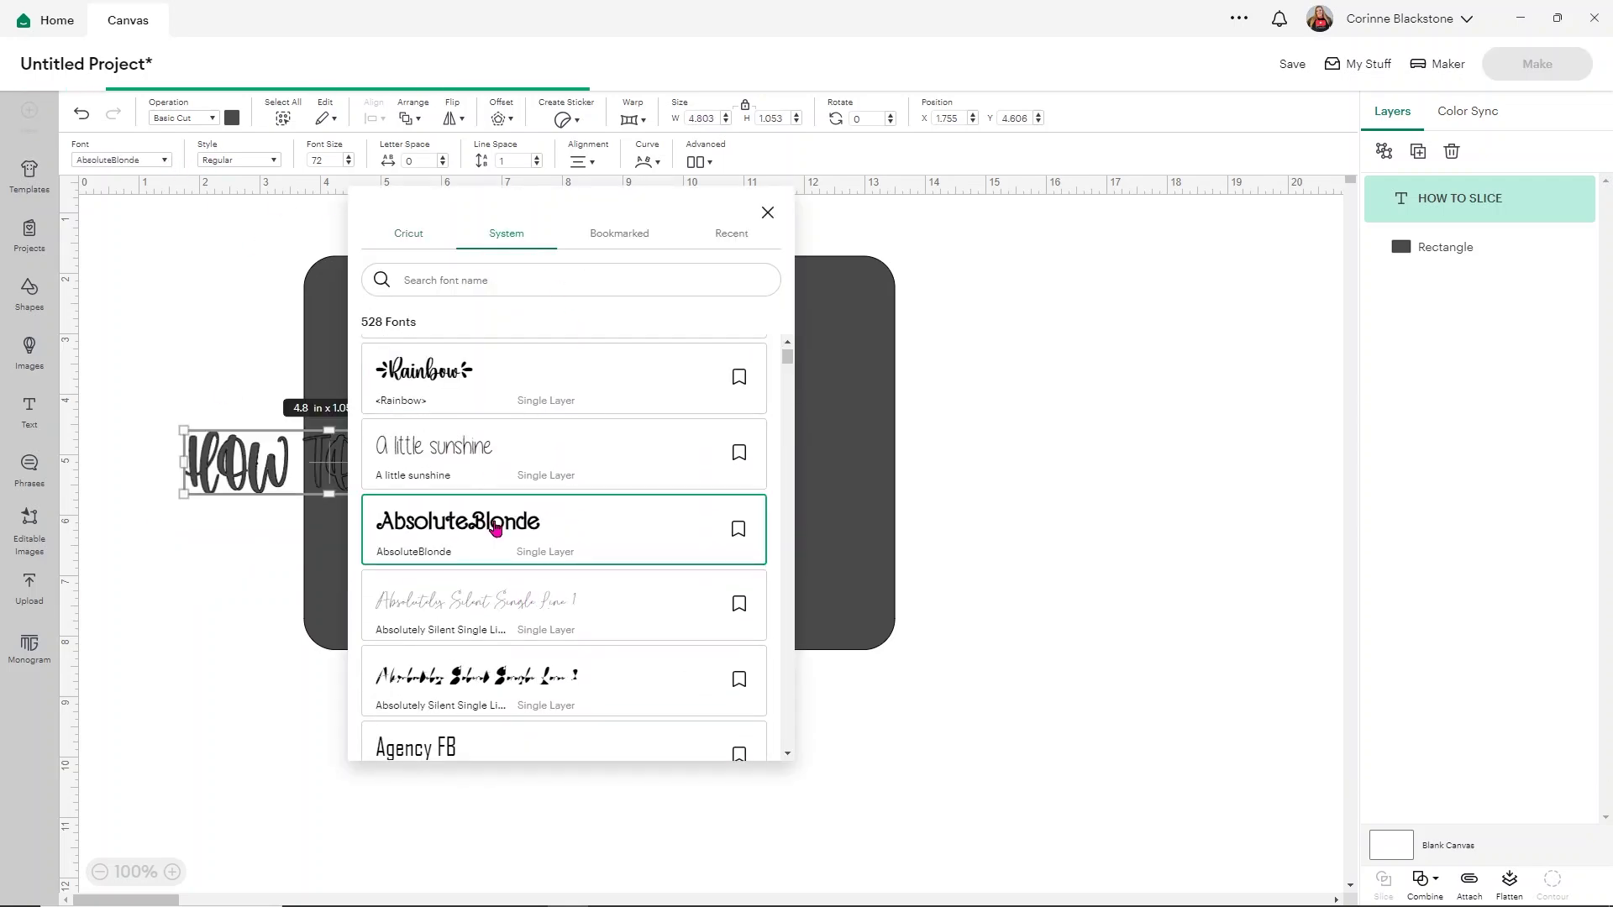
pyautogui.click(247, 396)
# Recolor the "HOW TO SLICE" text red and the rounded rectangle light yellow
pyautogui.moveTo(493, 471); pyautogui.dragTo(411, 391)
pyautogui.click(232, 118)
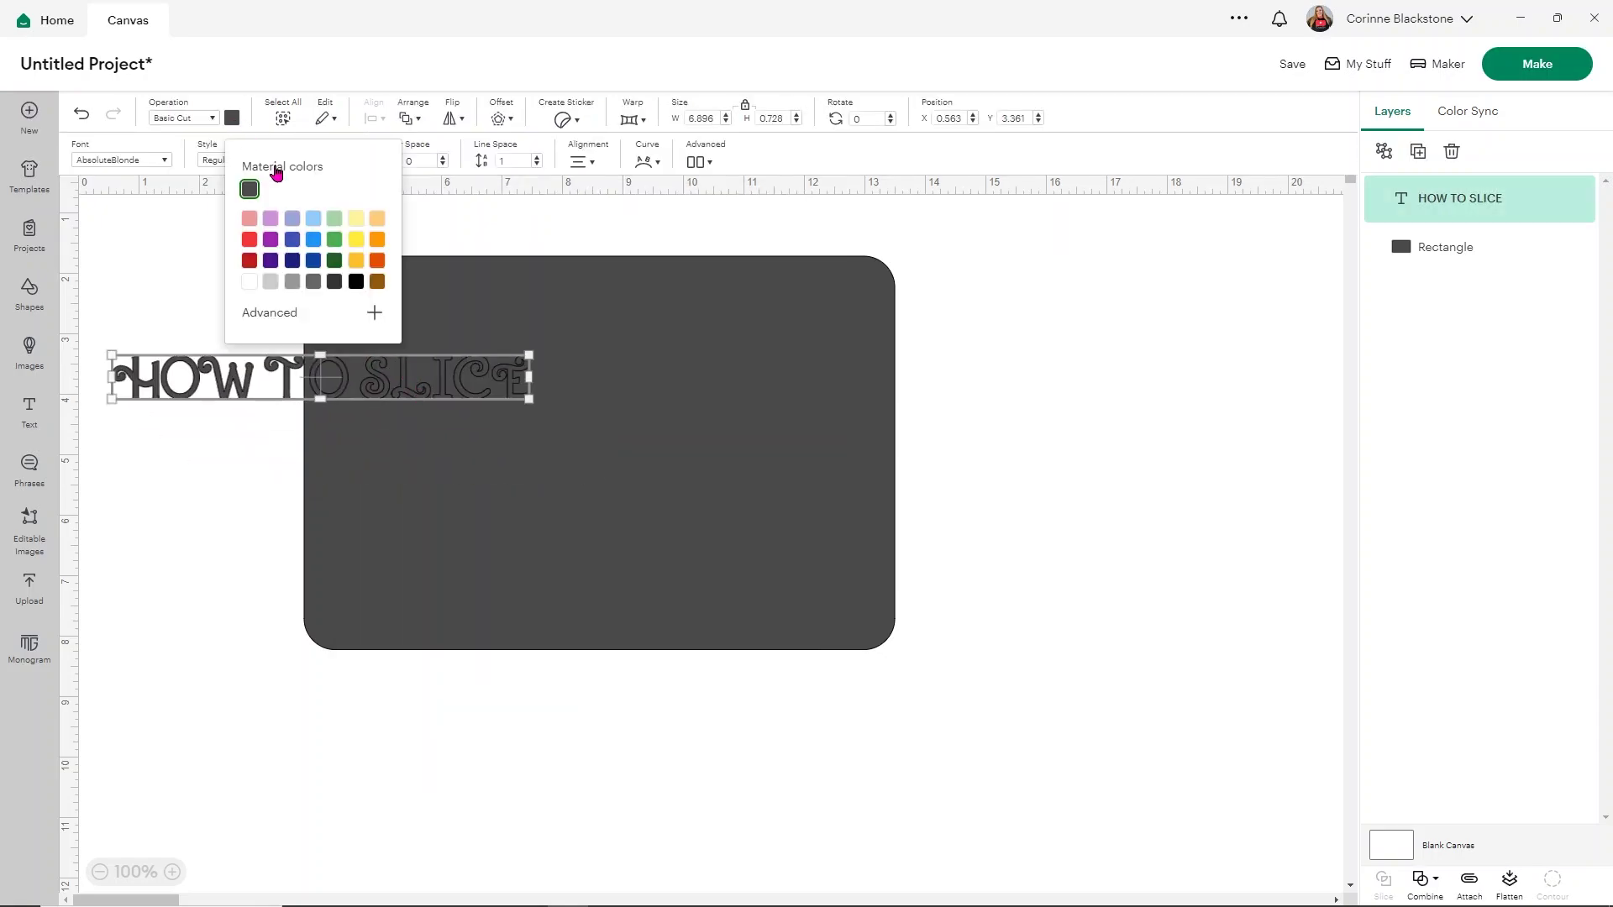
pyautogui.click(250, 239)
pyautogui.click(748, 550)
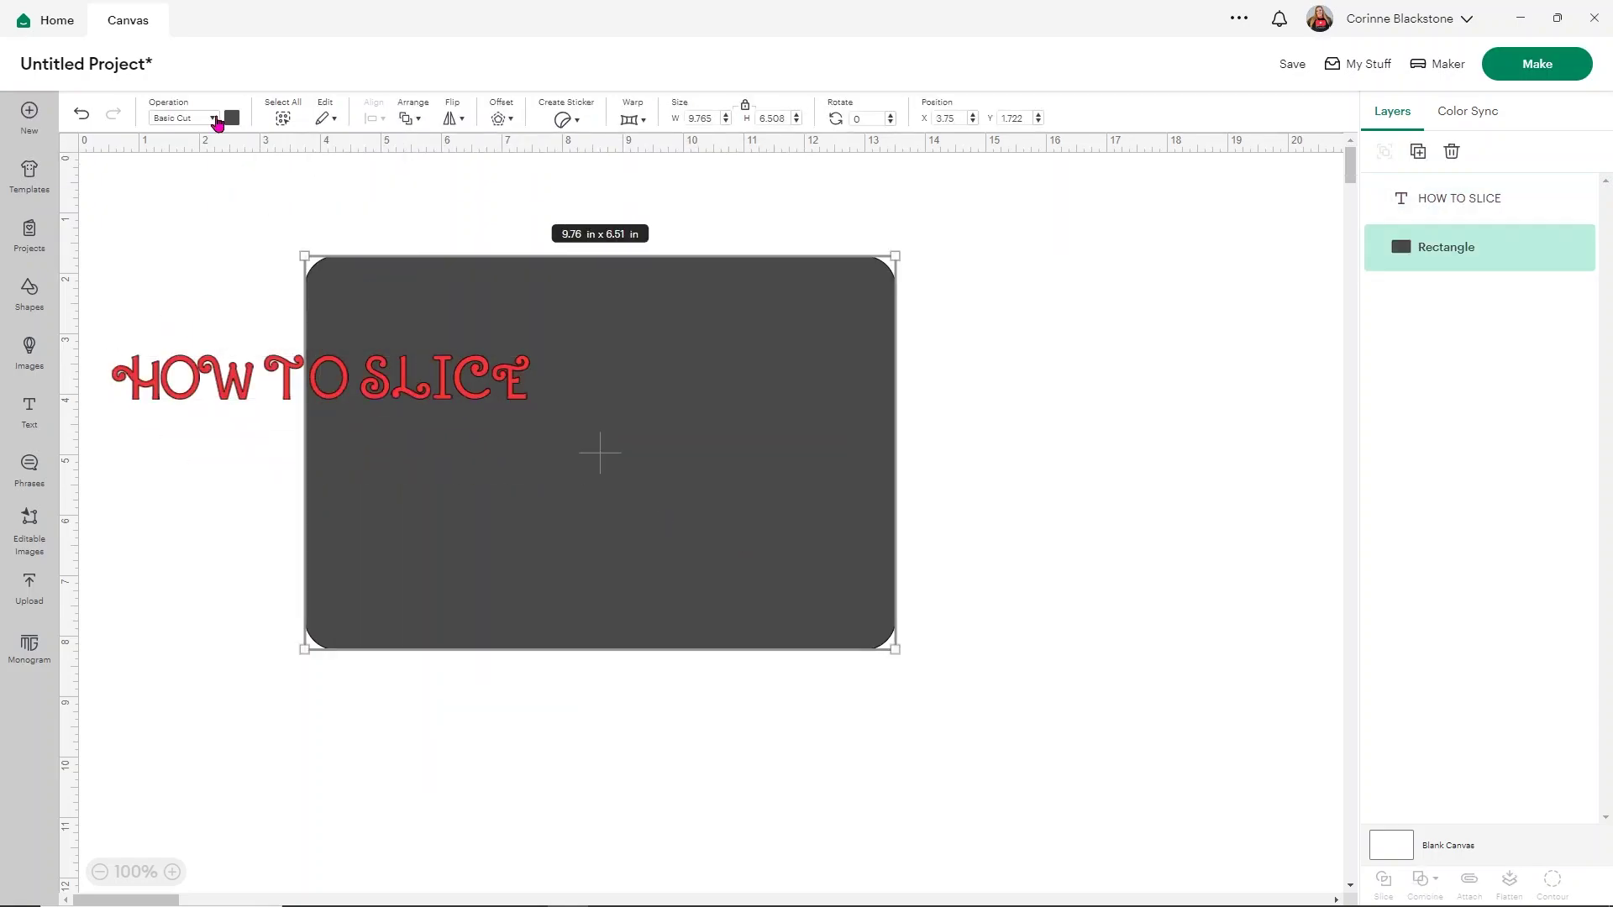
pyautogui.click(232, 117)
pyautogui.click(356, 218)
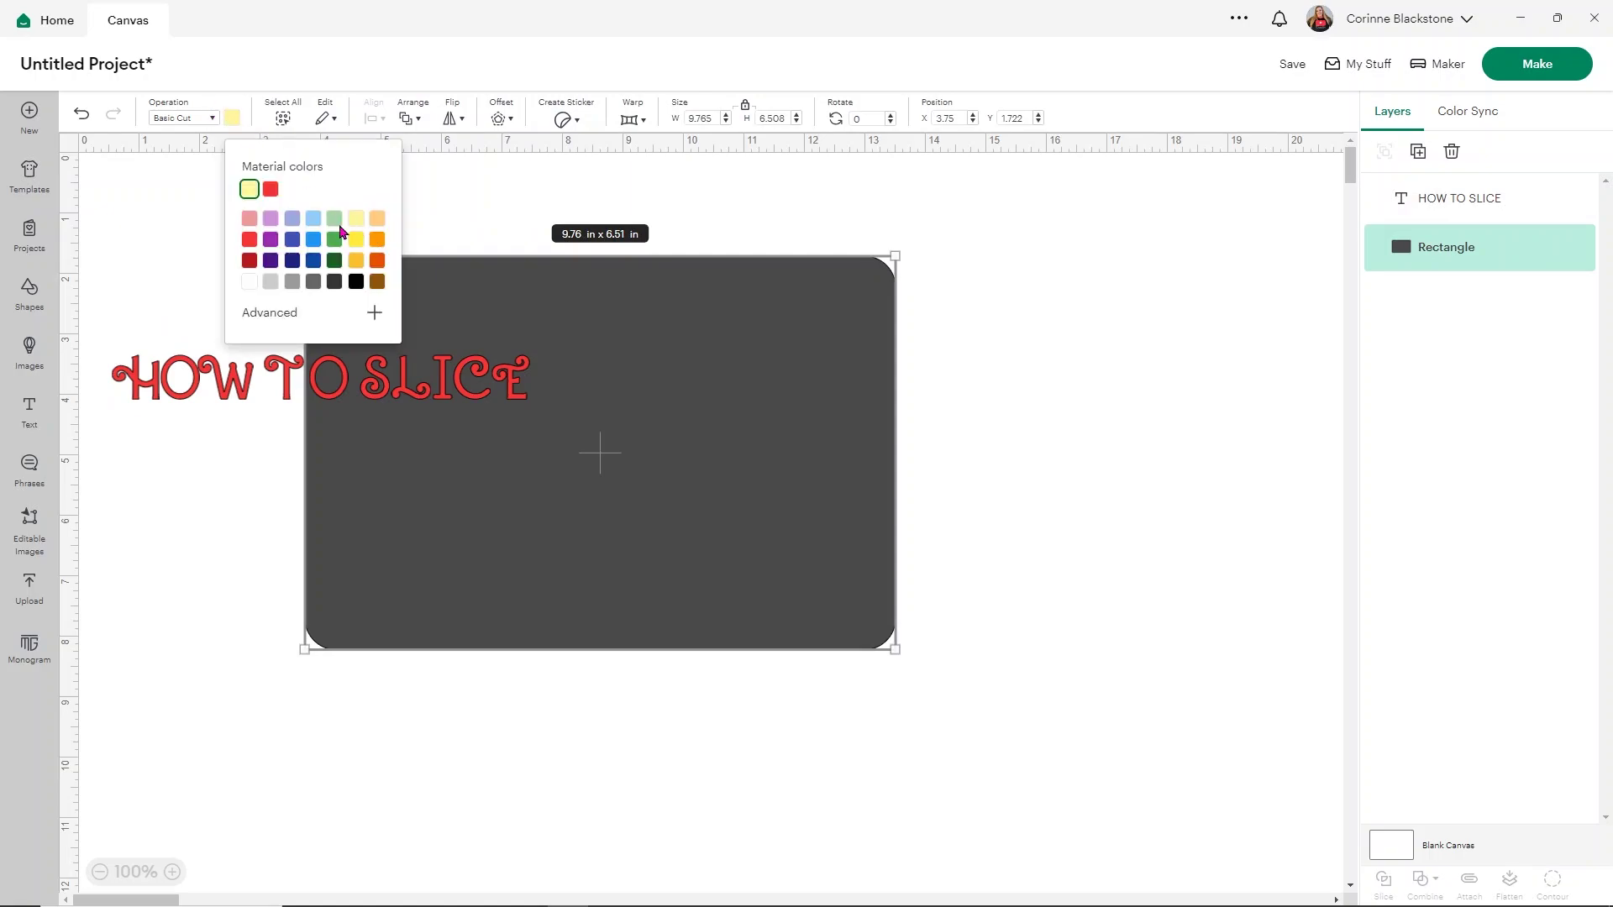
# Enlarge the text to about 9.13 in wide and place it across the middle of the rectangle
pyautogui.click(188, 280)
pyautogui.moveTo(451, 385); pyautogui.dragTo(720, 423)
pyautogui.moveTo(428, 409); pyautogui.dragTo(563, 433)
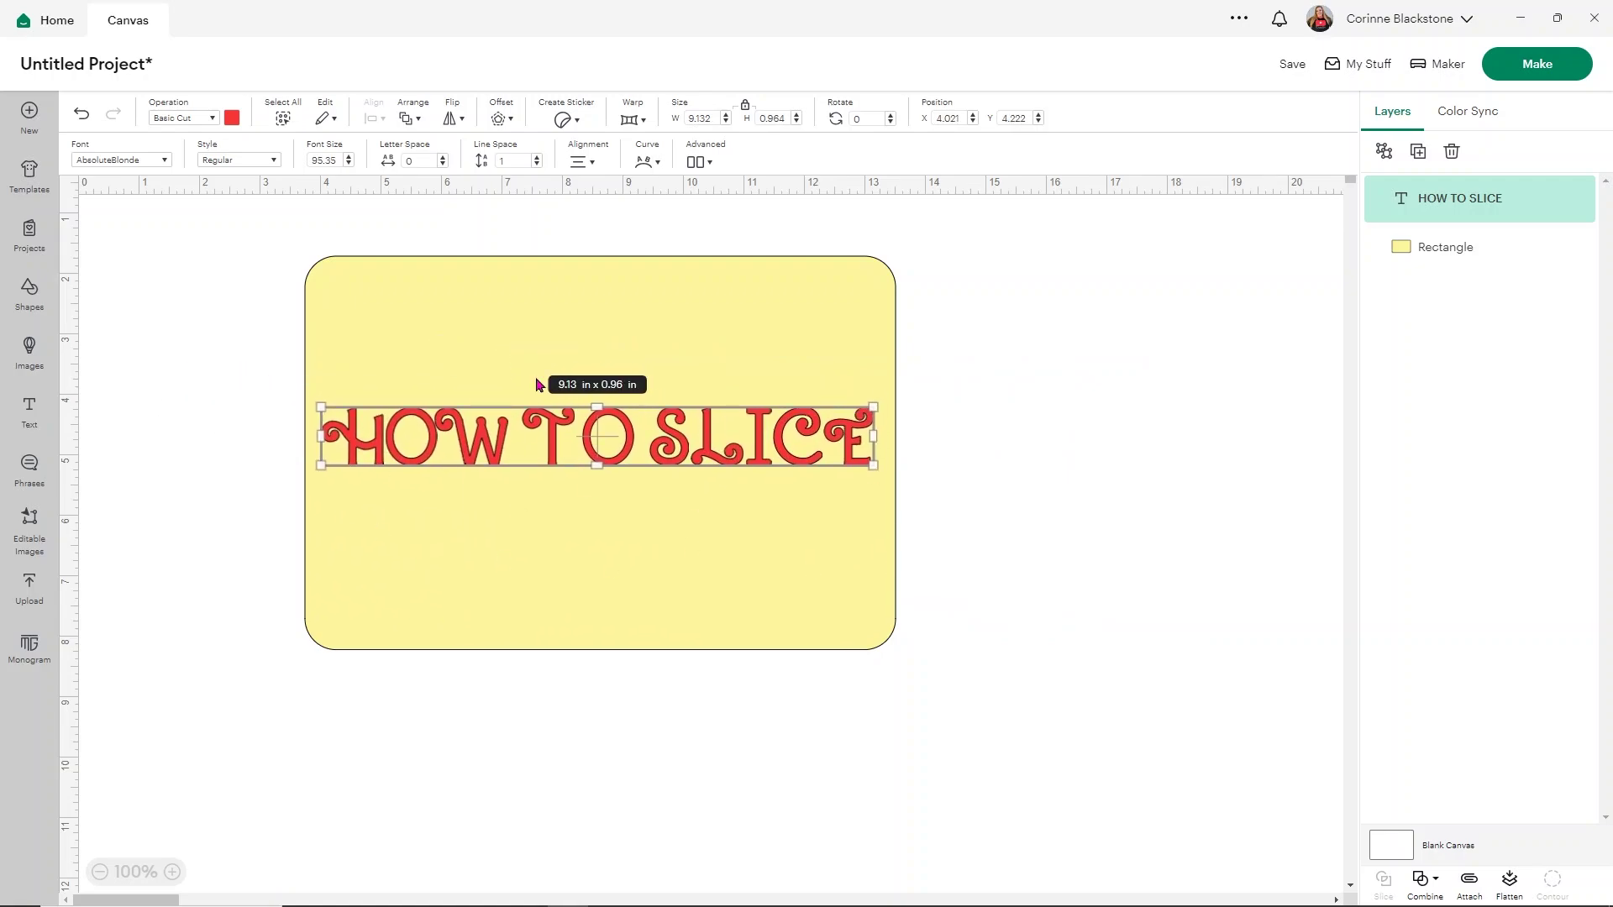
# Slice the text out of the rectangle and move the red text piece away from its cutout
pyautogui.click(1081, 521)
pyautogui.moveTo(1014, 672); pyautogui.dragTo(197, 238)
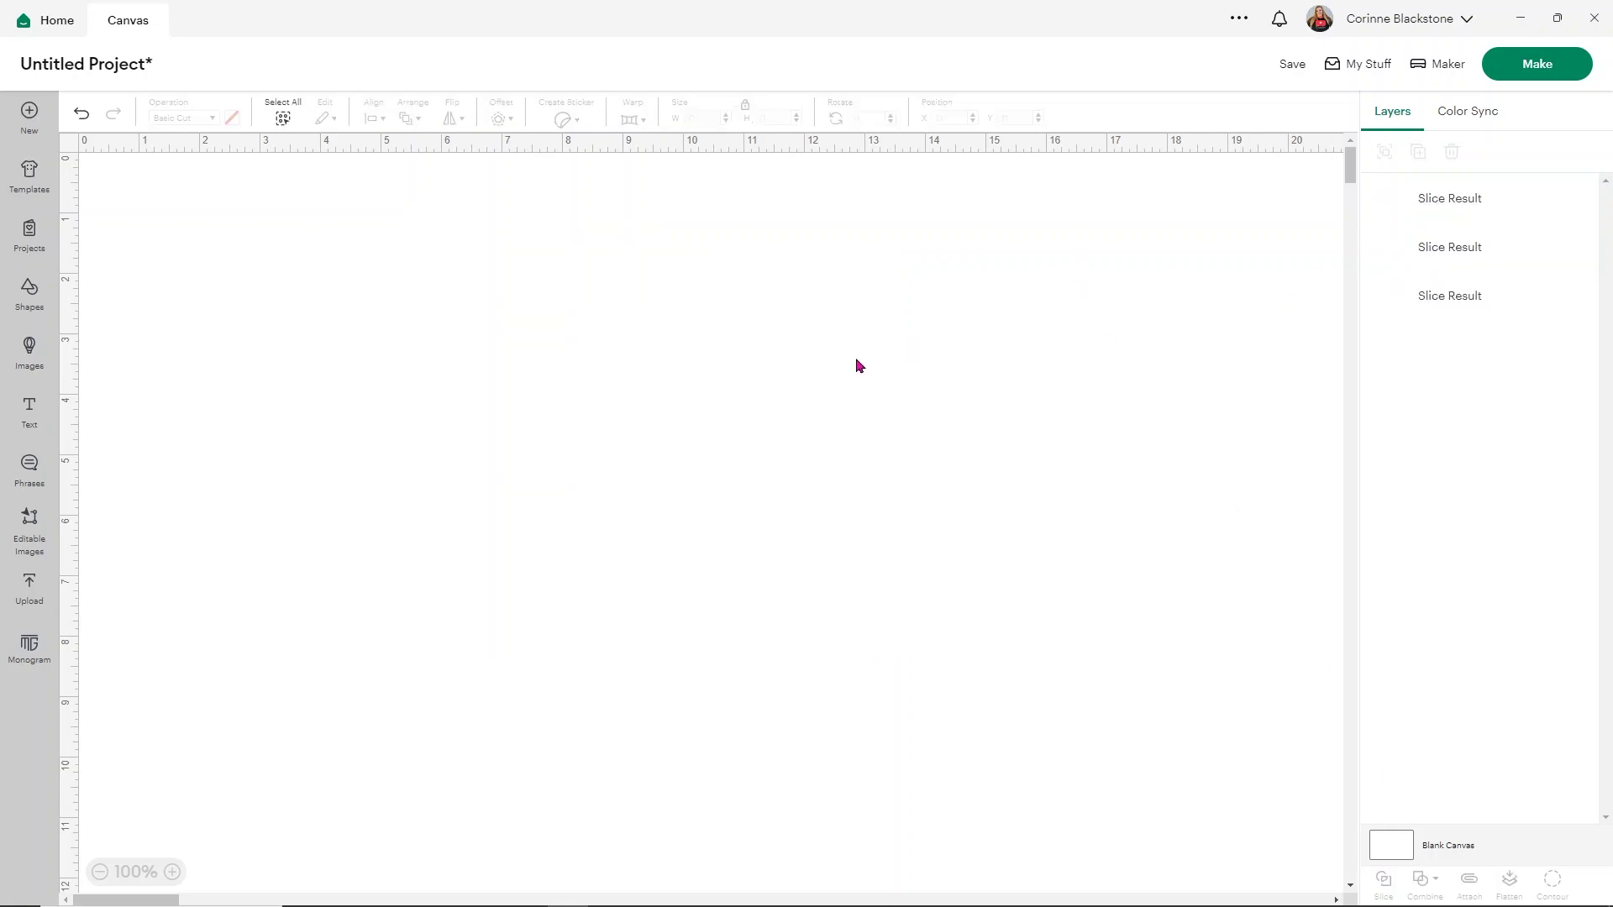
pyautogui.click(757, 441)
pyautogui.moveTo(757, 441); pyautogui.dragTo(1058, 635)
# Pull the leftover rectangle-colored letters out of the cutout and delete both loose text pieces
pyautogui.moveTo(851, 457); pyautogui.dragTo(1151, 349)
pyautogui.press('Delete')
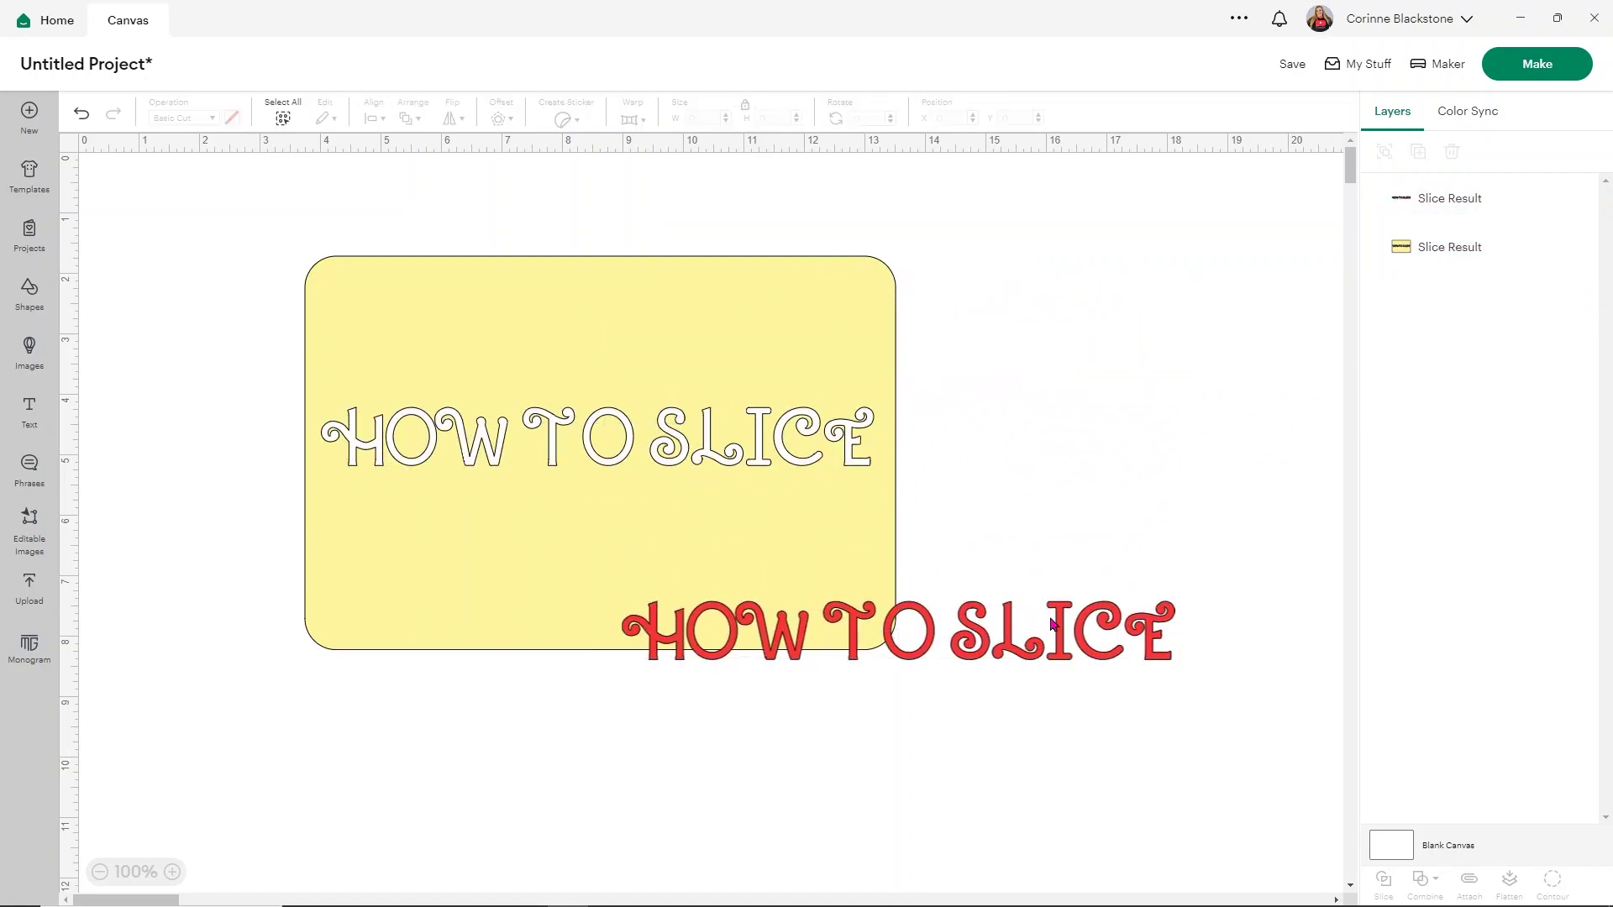
pyautogui.click(1054, 628)
pyautogui.press('Delete')
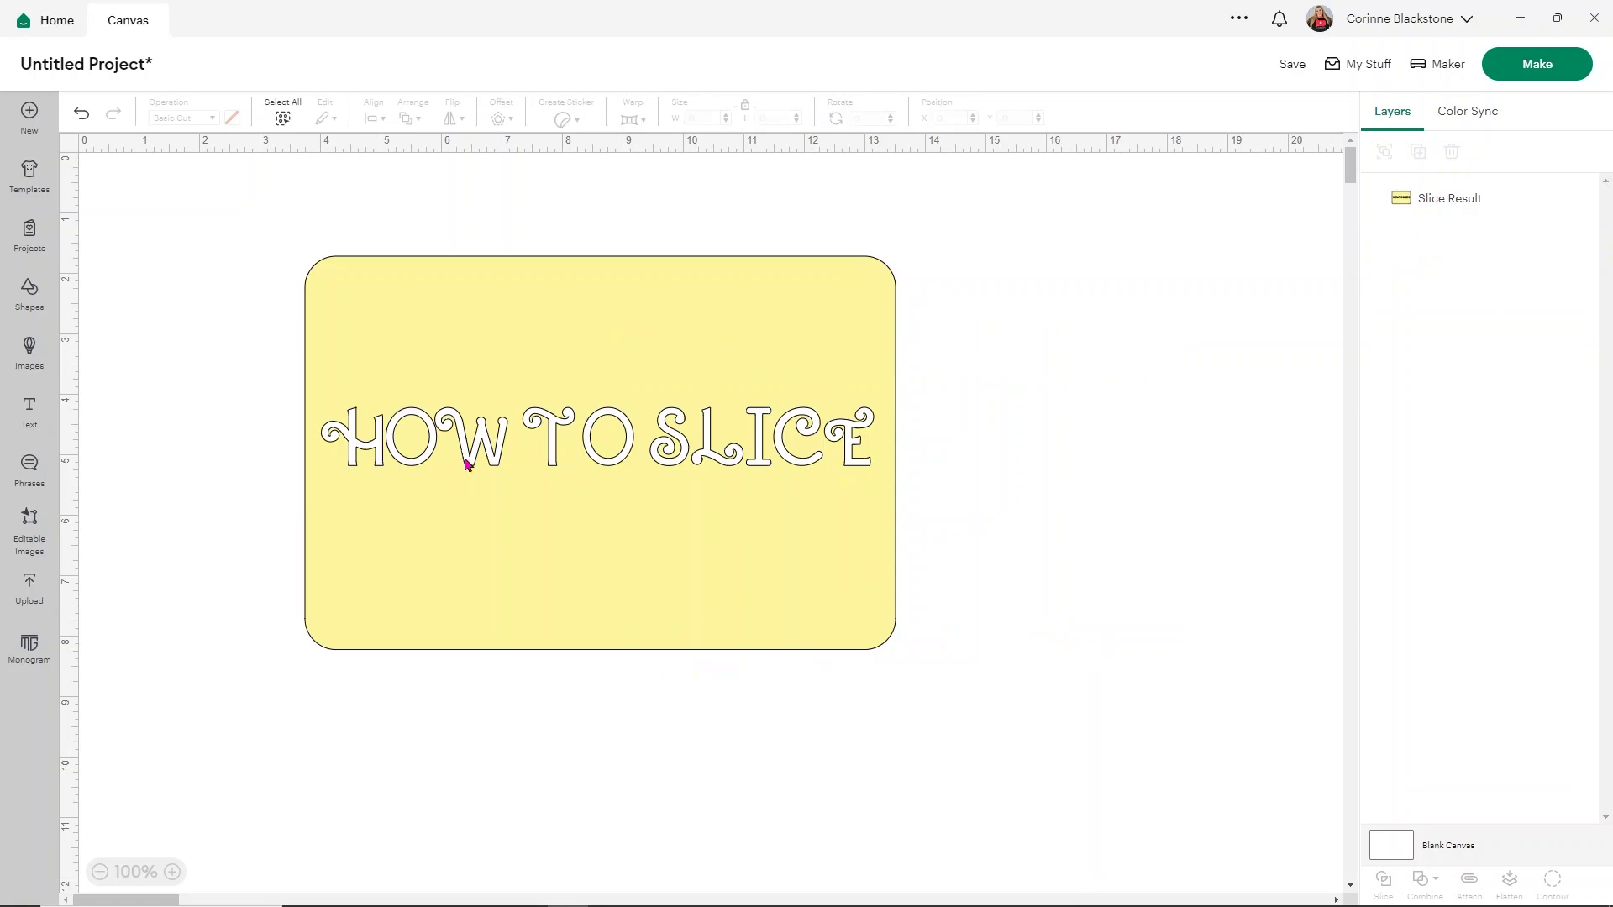
# Delete the yellow rectangle with the cut-out text
pyautogui.click(790, 497)
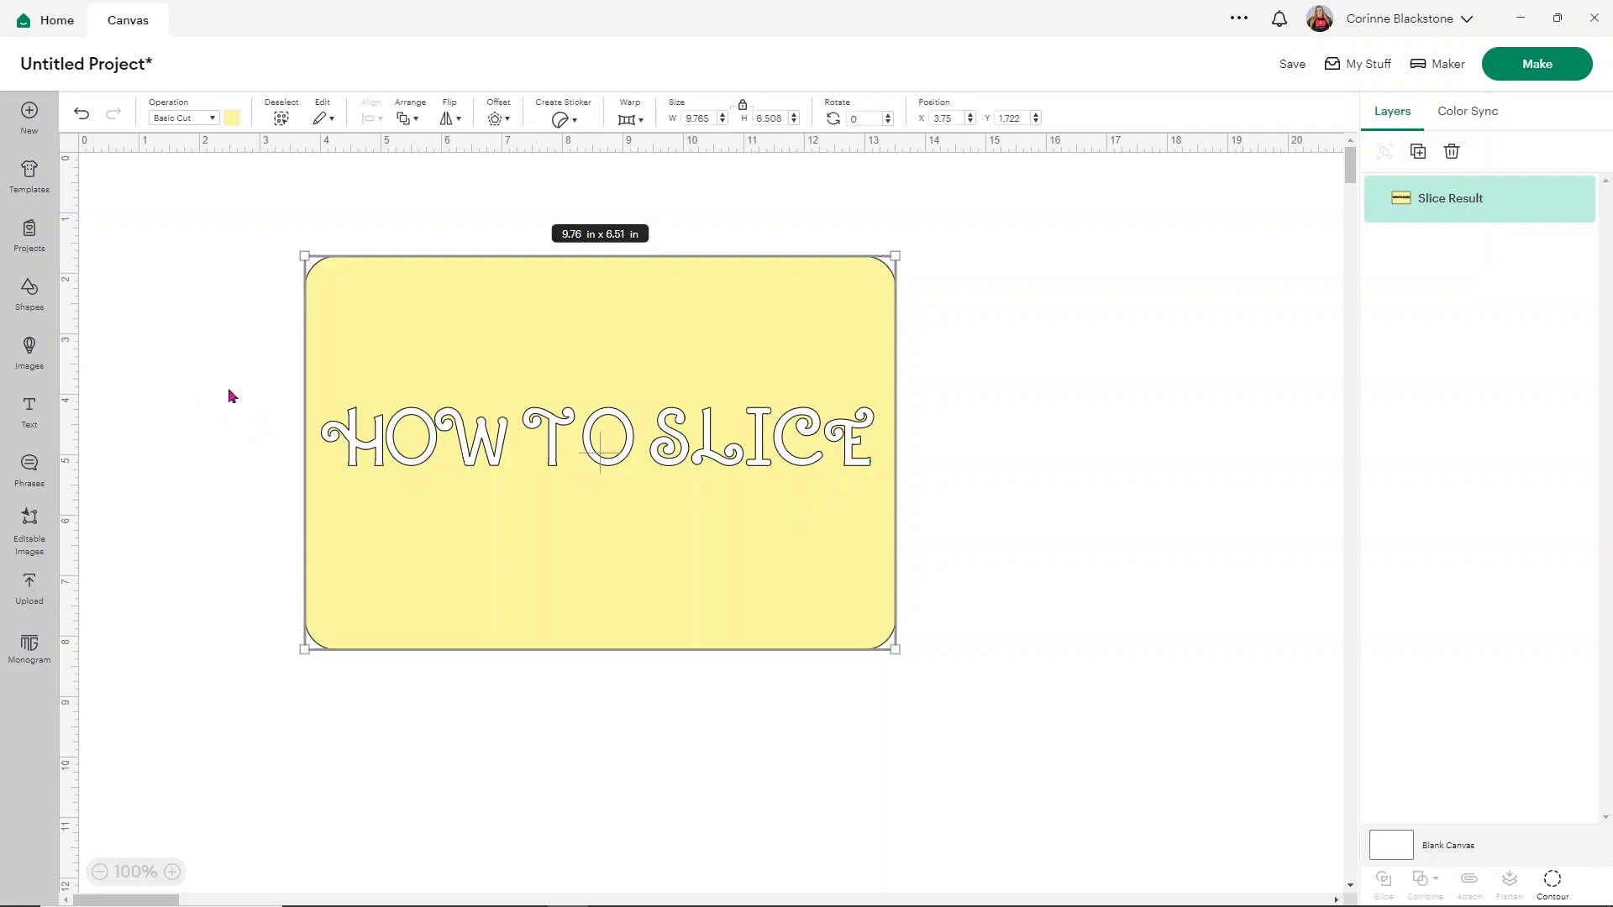
pyautogui.press('Delete')
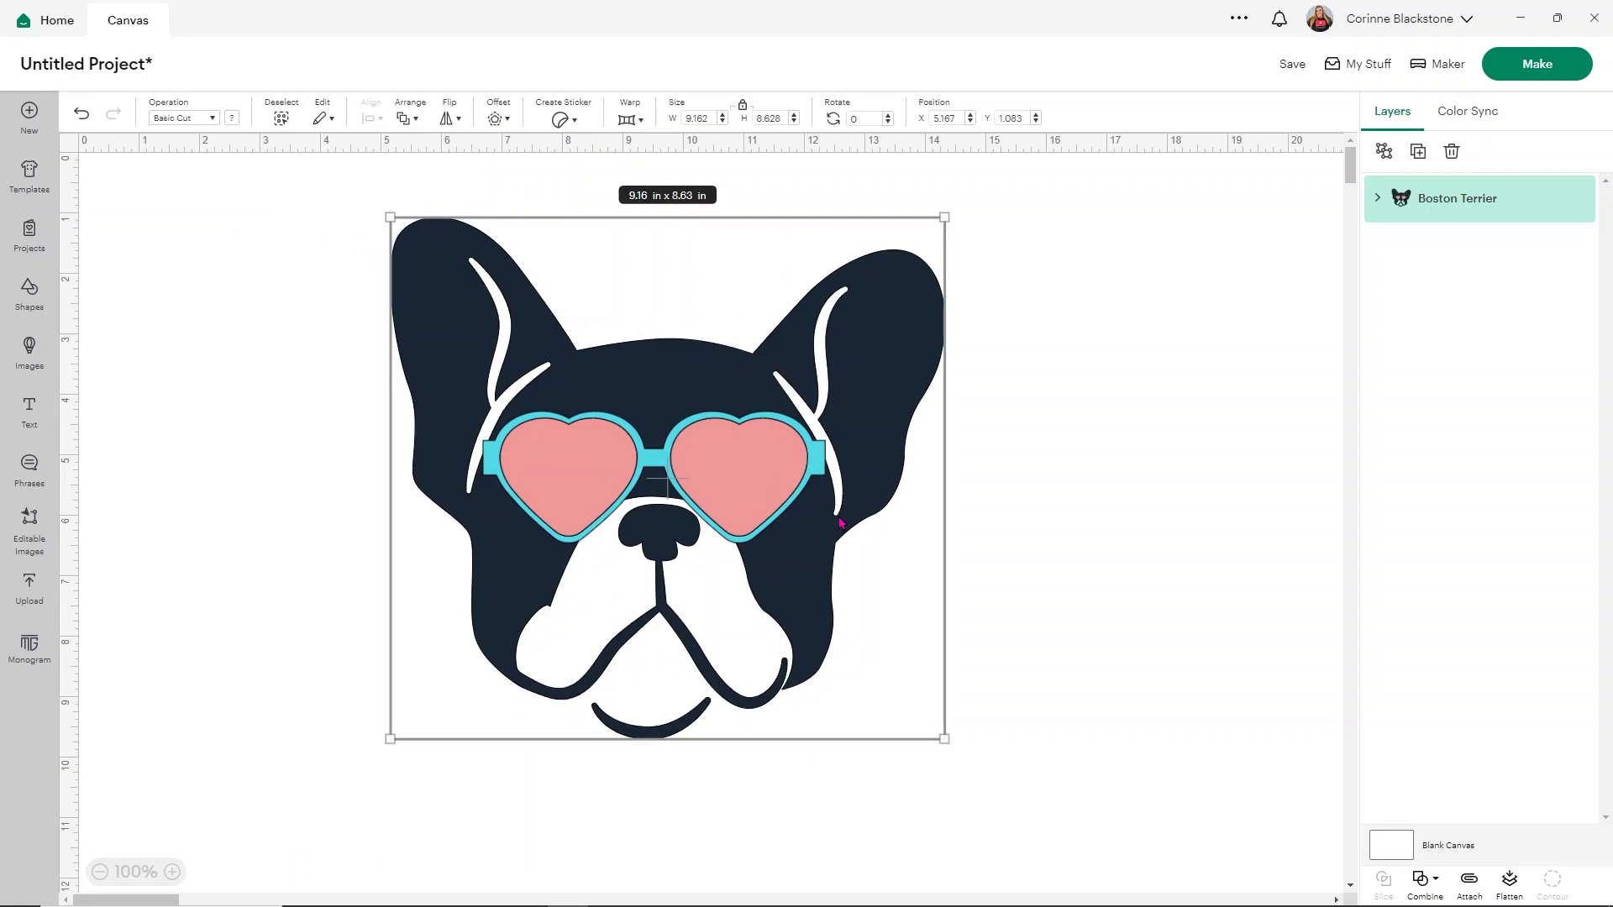
# Expand the Boston Terrier image group to list its individual layers and clear the selection
pyautogui.click(980, 423)
pyautogui.click(847, 385)
pyautogui.click(1378, 199)
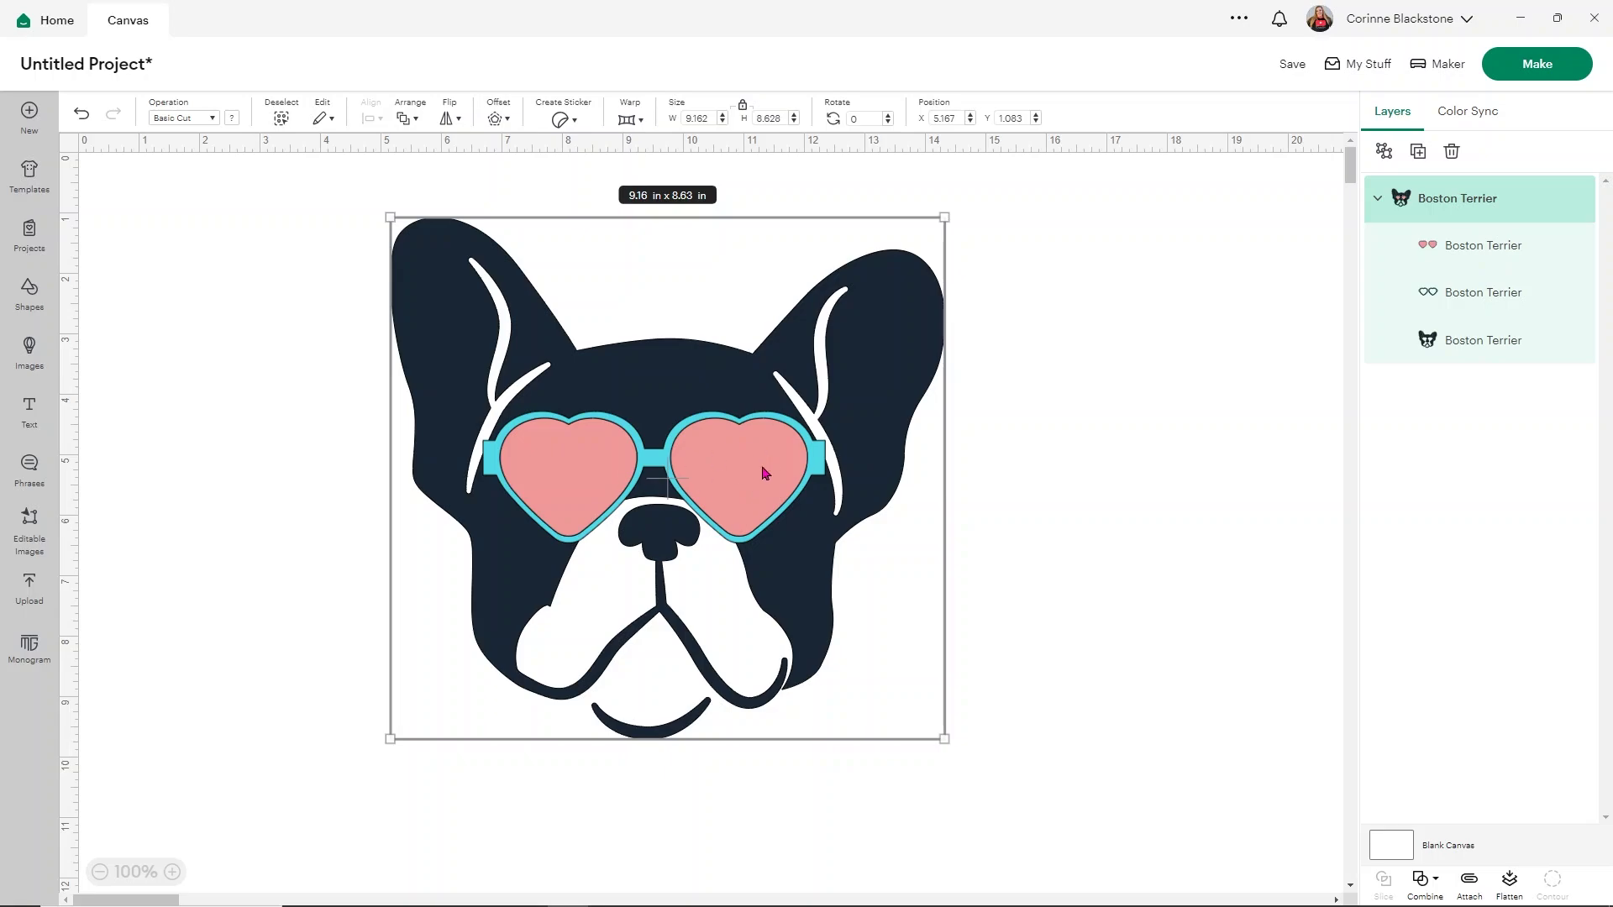
pyautogui.click(308, 374)
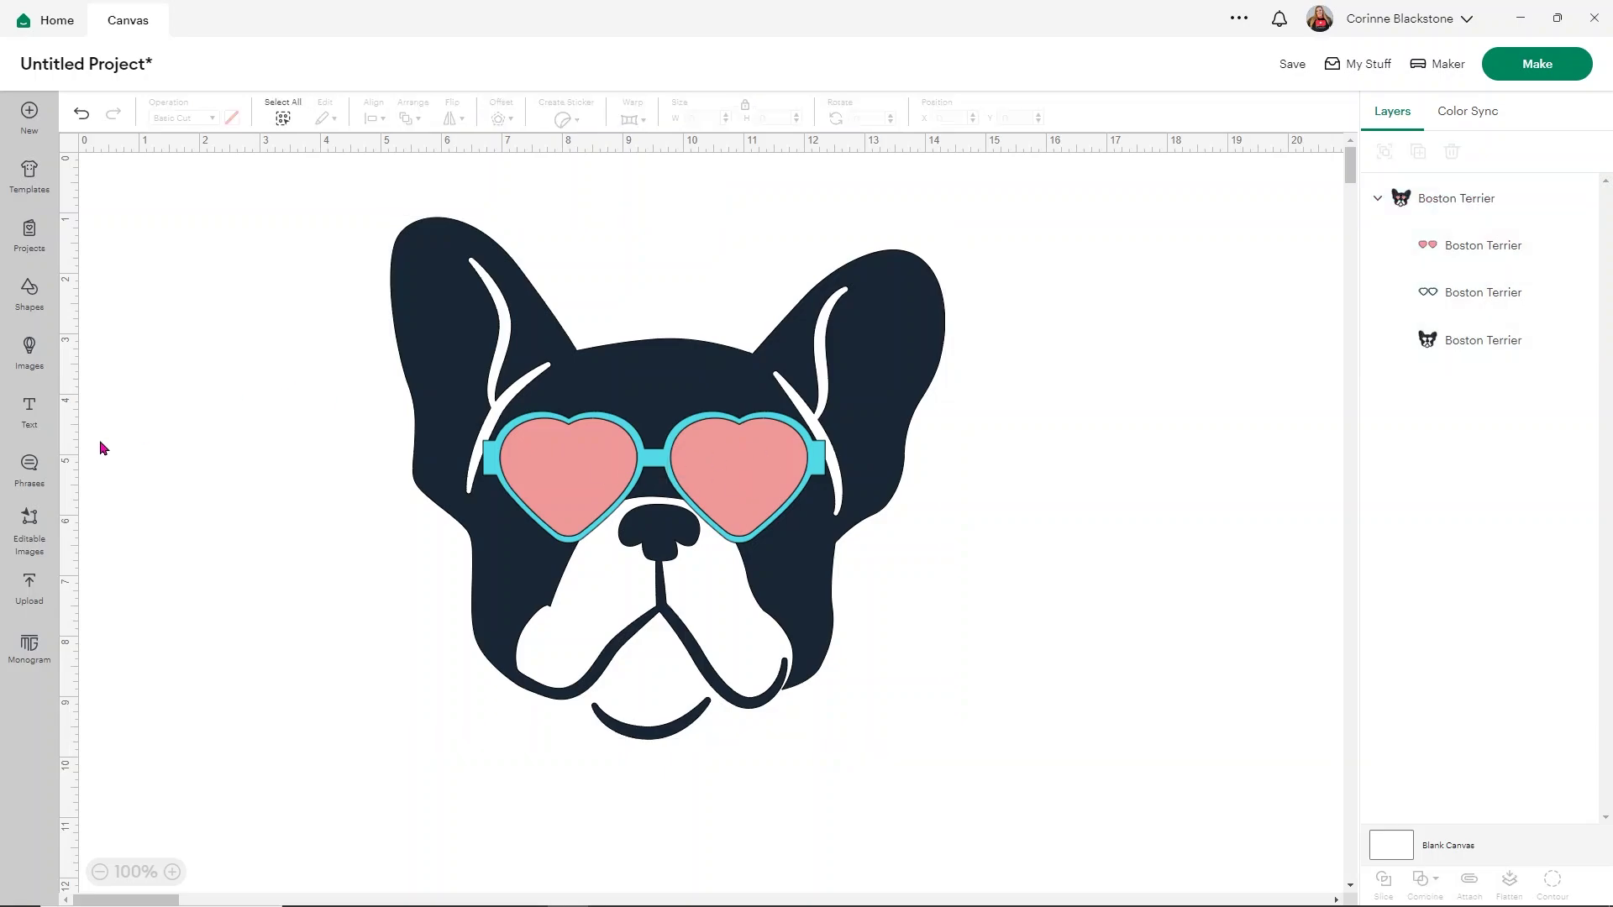
# Add the text "Dog Mom" and place it on the blank canvas to the right of the dog's face
pyautogui.click(26, 419)
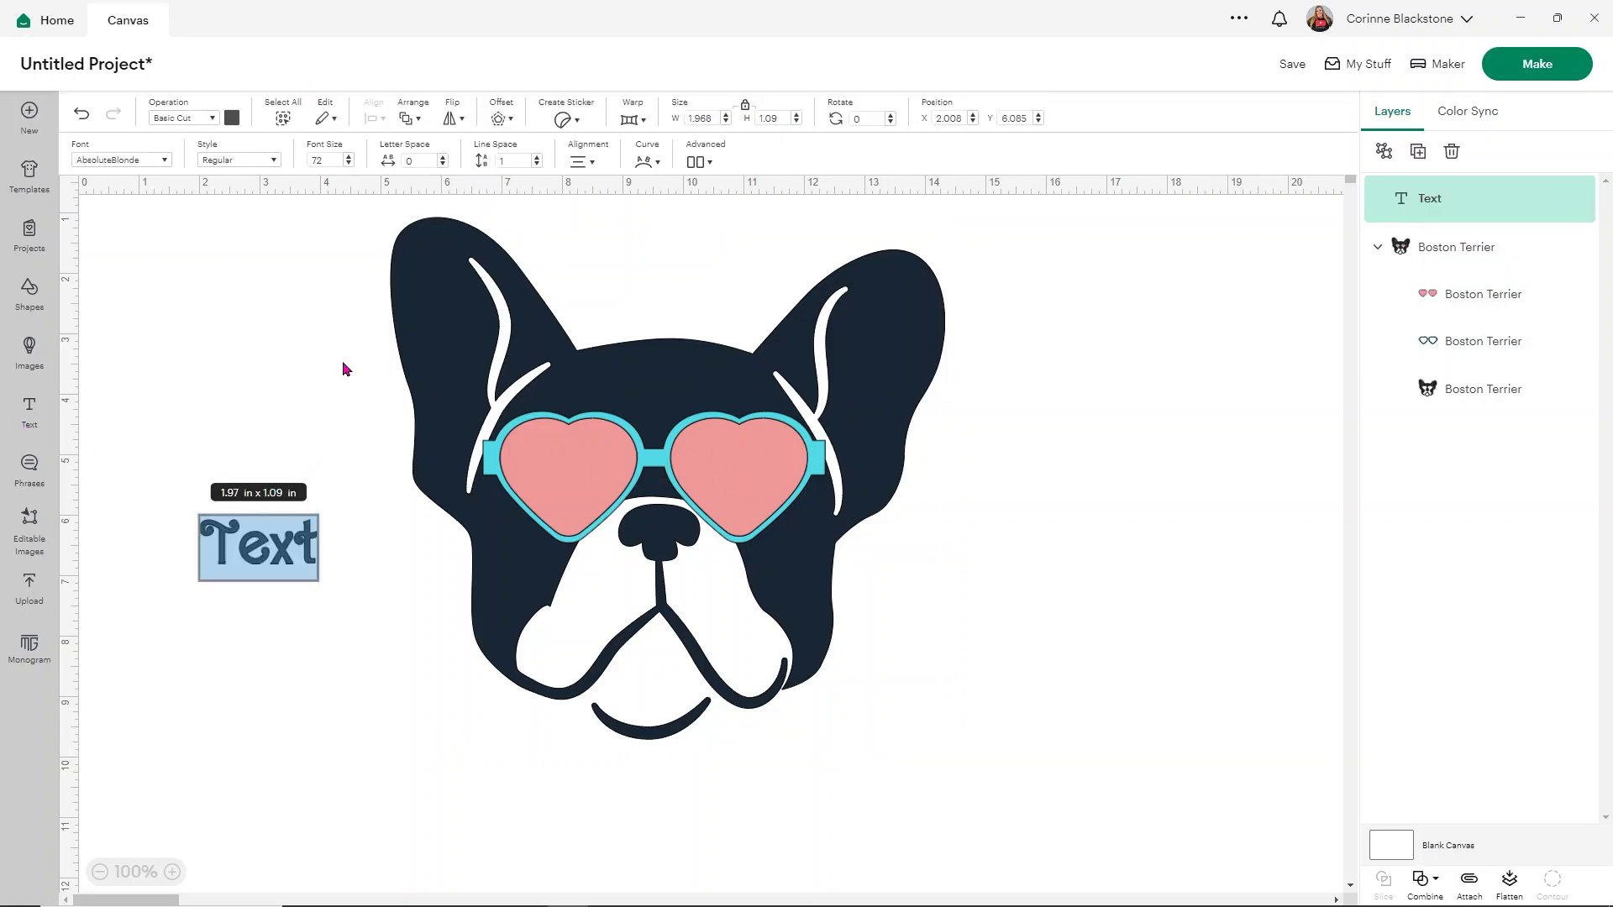
pyautogui.write('Dog')
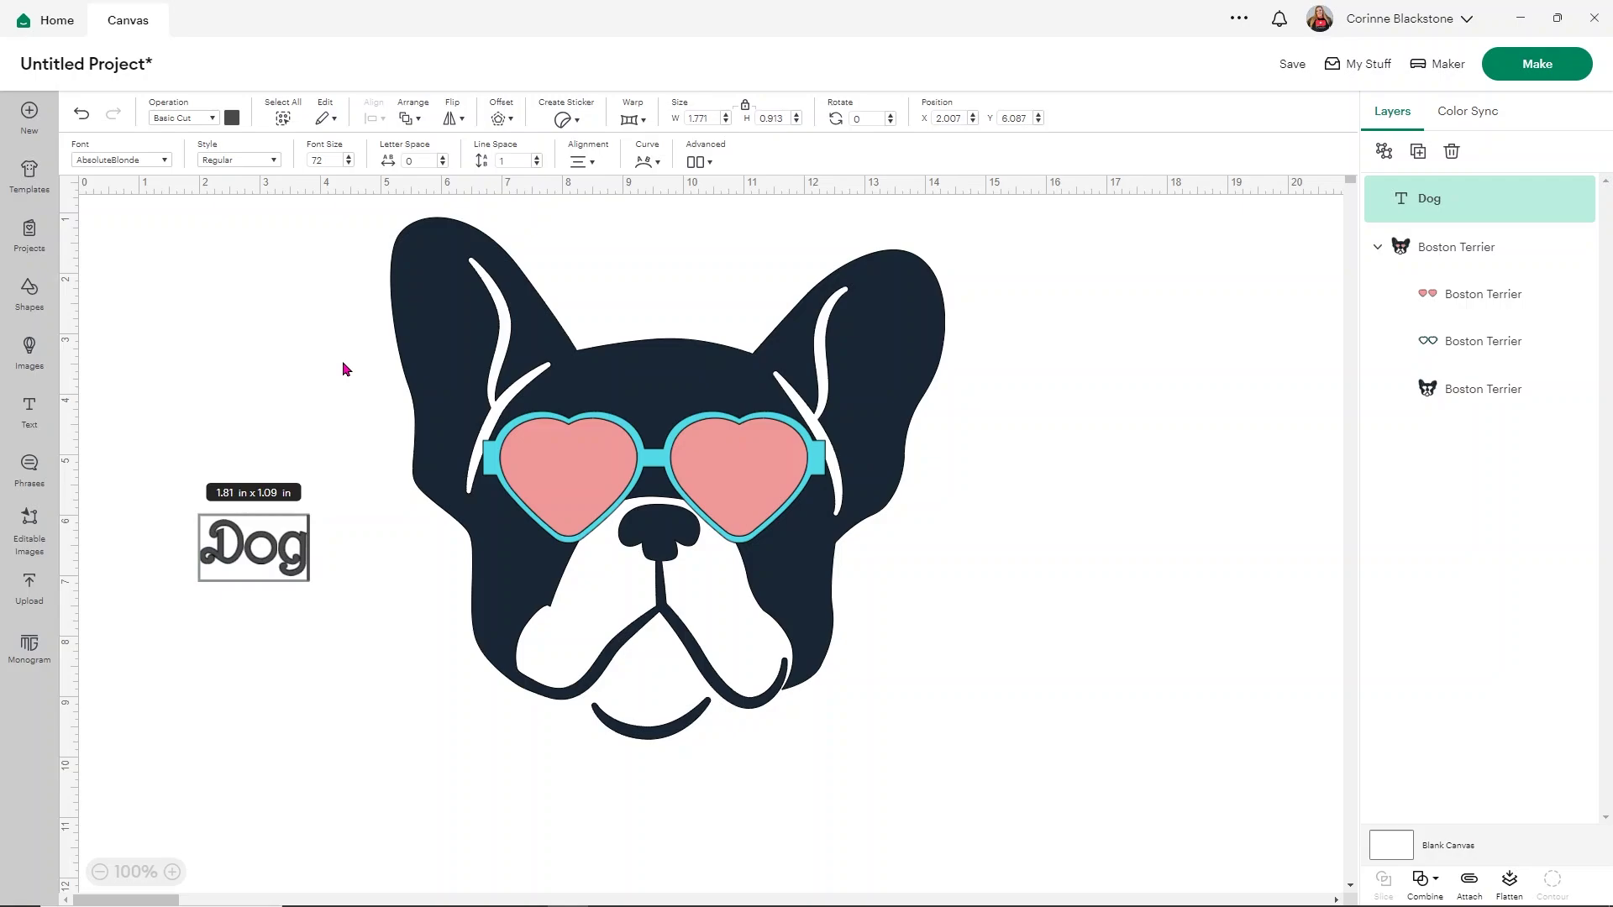
pyautogui.write(' Mom')
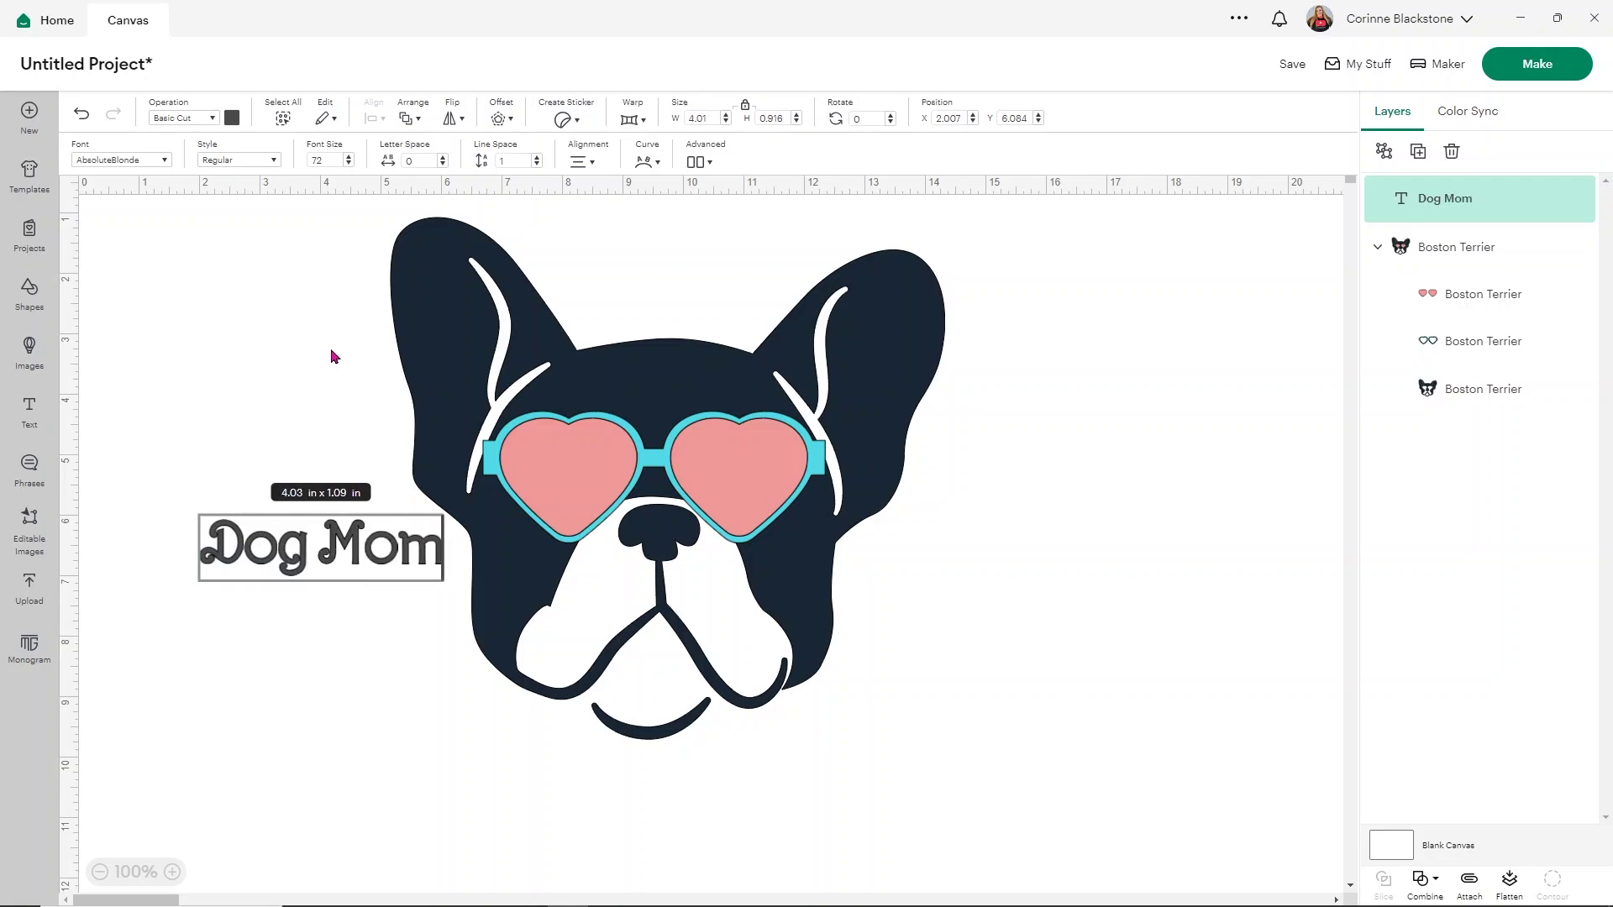
pyautogui.moveTo(367, 551); pyautogui.dragTo(1146, 512)
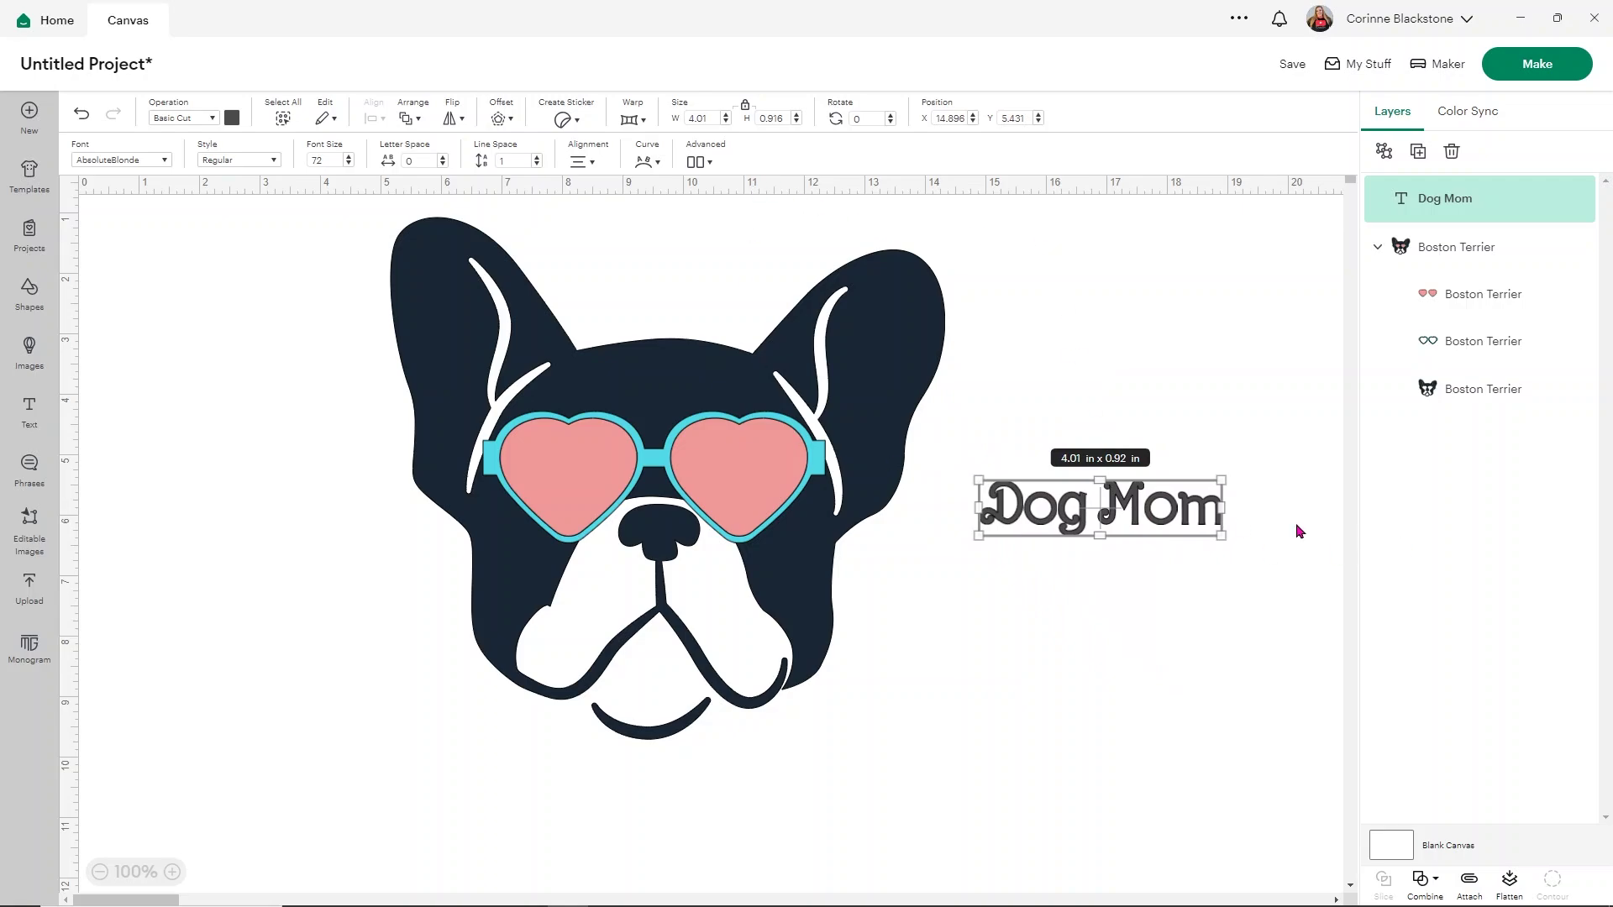
# Ungroup the "Dog Mom" text into individual letters and clear the selection
pyautogui.click(694, 162)
pyautogui.click(714, 194)
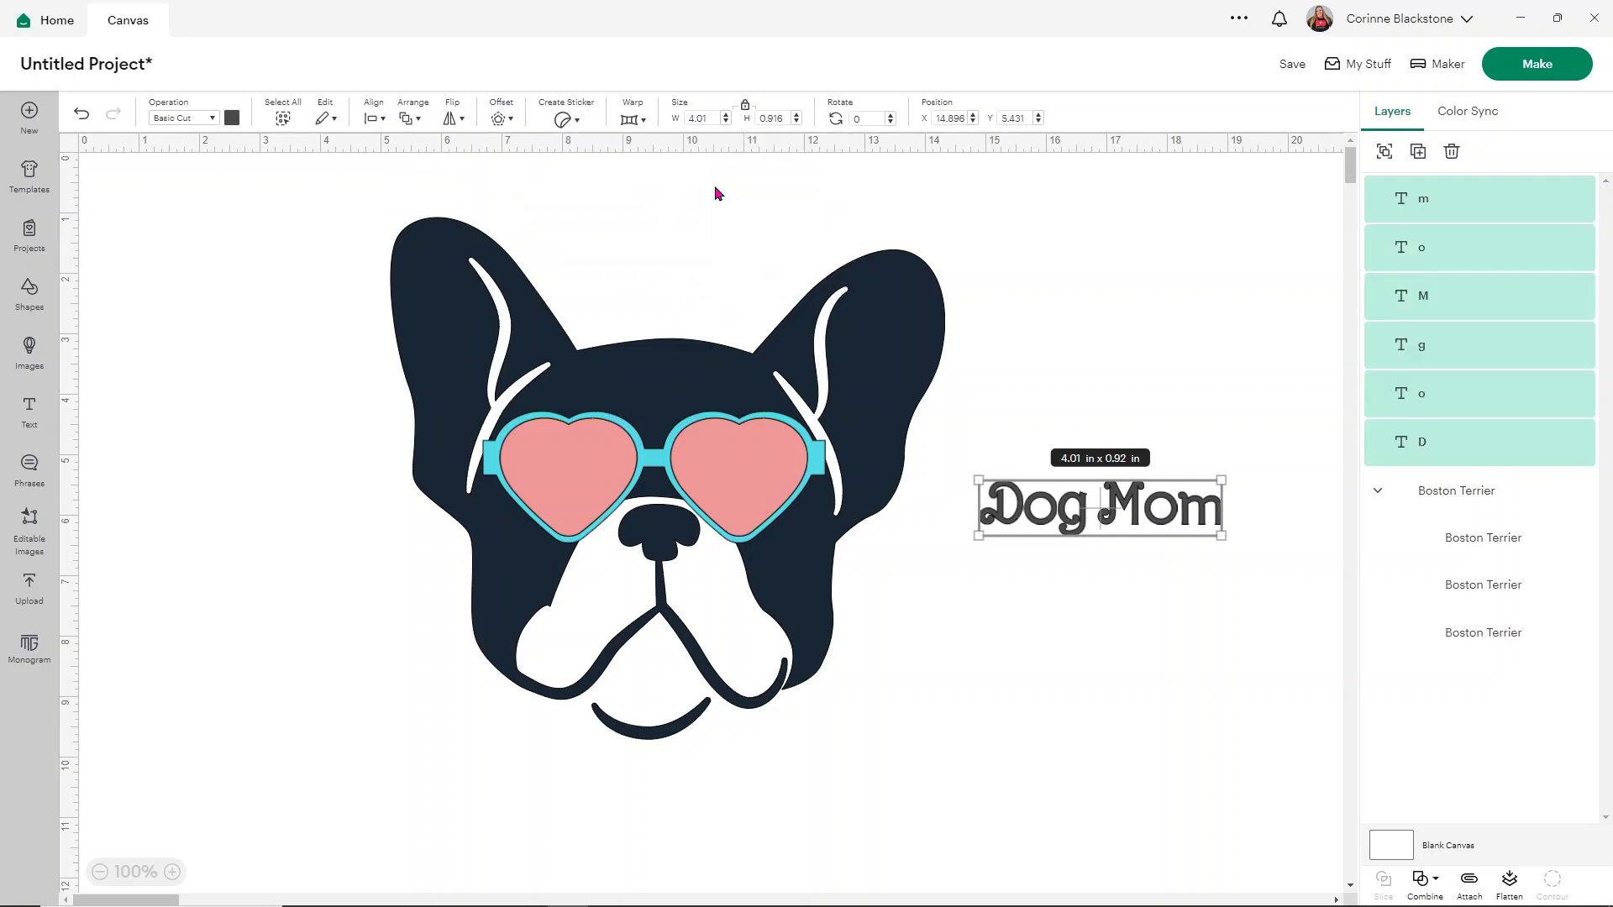
pyautogui.click(1092, 725)
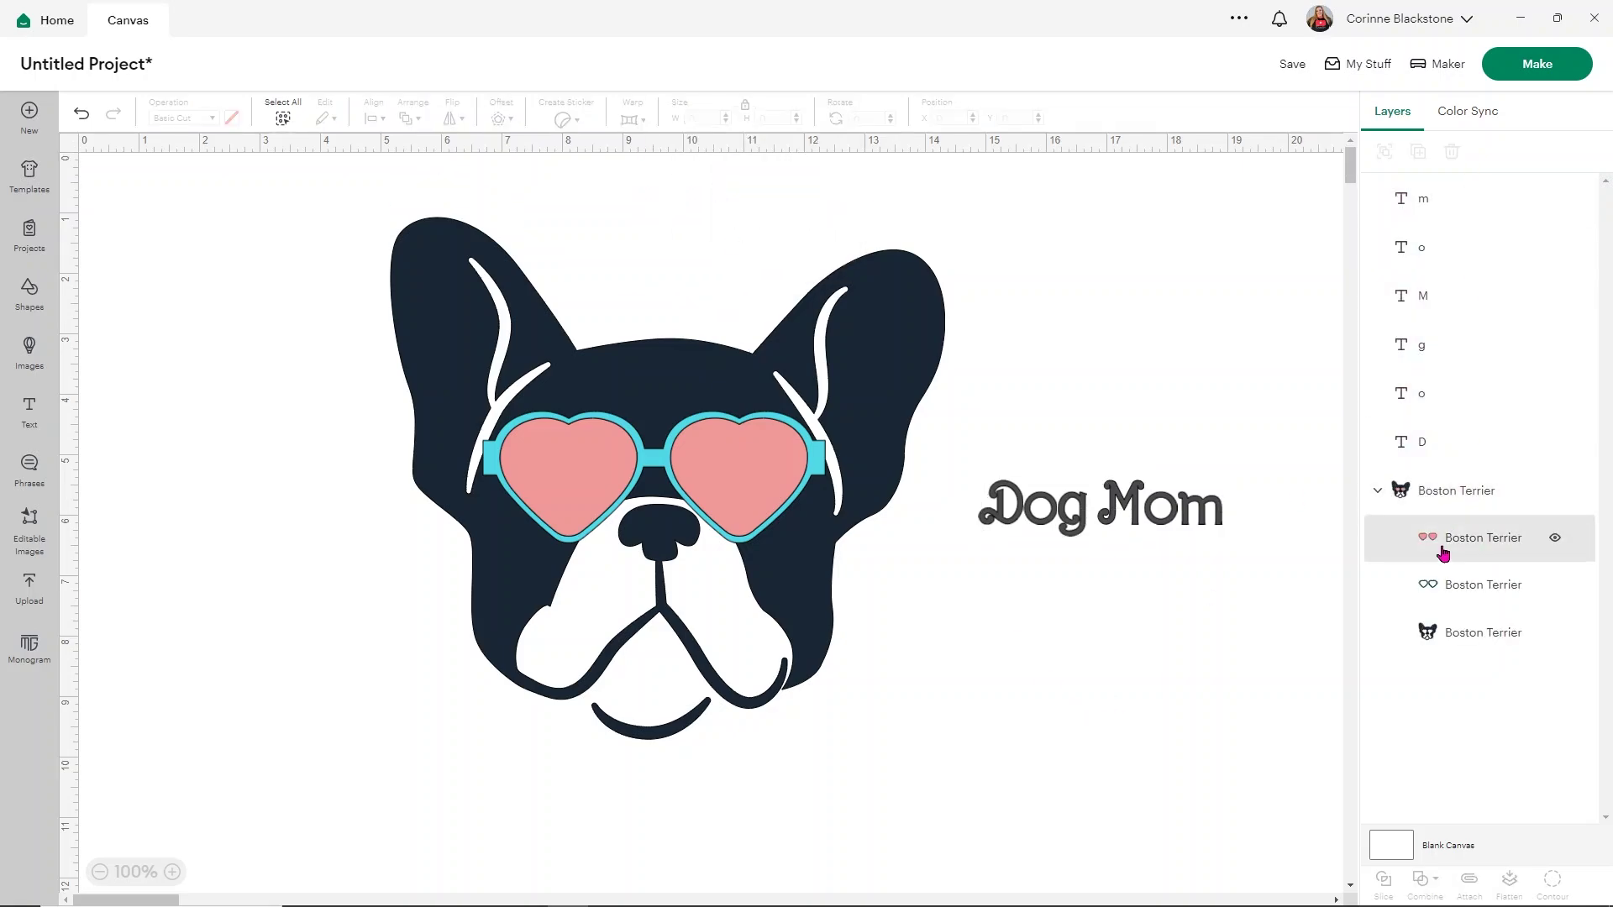
# Place the letters of "Dog" over the left heart lens and those of "Mom" over the right heart lens
pyautogui.moveTo(1063, 560)
pyautogui.mouseDown()
pyautogui.moveTo(1008, 484)
pyautogui.moveTo(971, 524)
pyautogui.moveTo(637, 514)
pyautogui.moveTo(590, 473)
pyautogui.mouseUp()
pyautogui.click(1049, 550)
pyautogui.moveTo(1246, 541); pyautogui.dragTo(1071, 459)
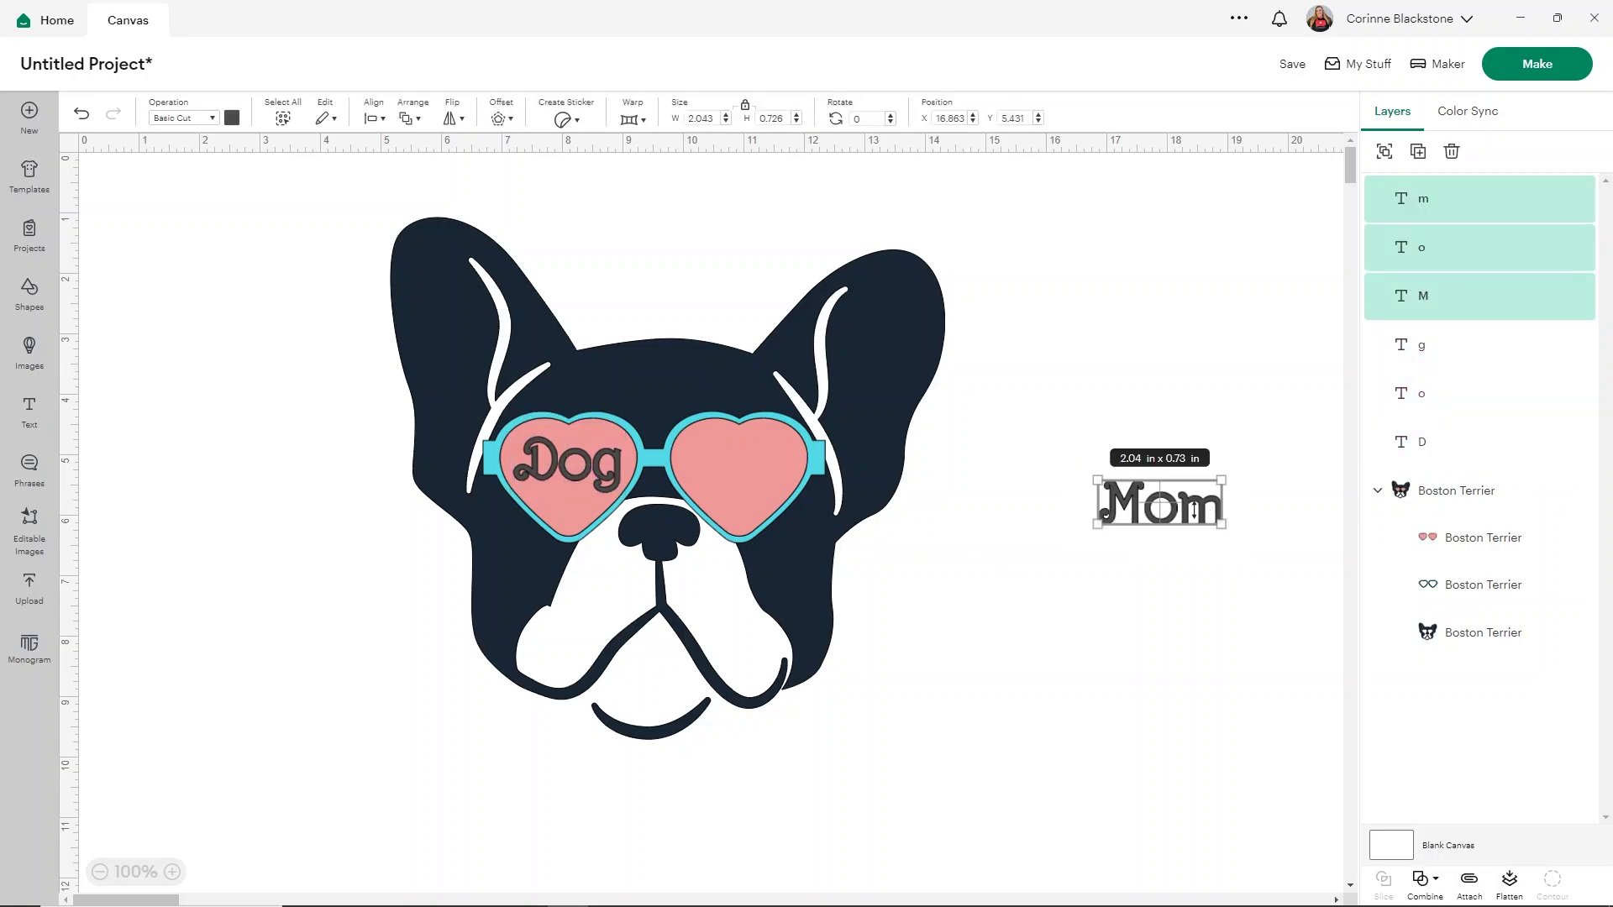
pyautogui.moveTo(1163, 512); pyautogui.dragTo(743, 469)
pyautogui.click(1056, 451)
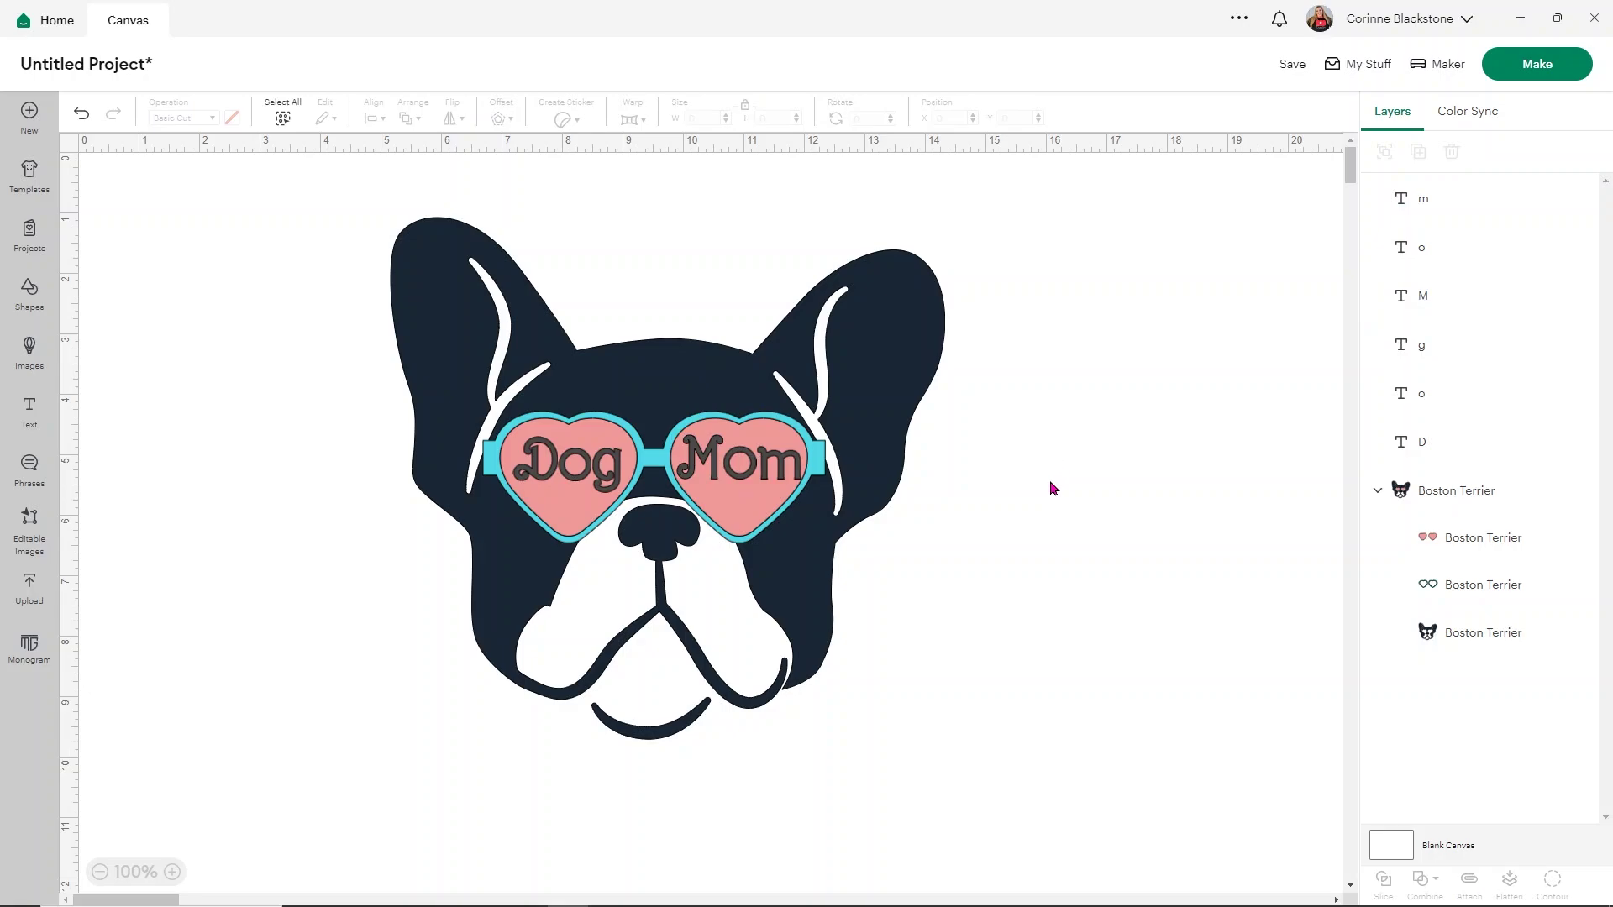
# Weld the three letters of "Mom" into a single shape
pyautogui.click(1396, 210)
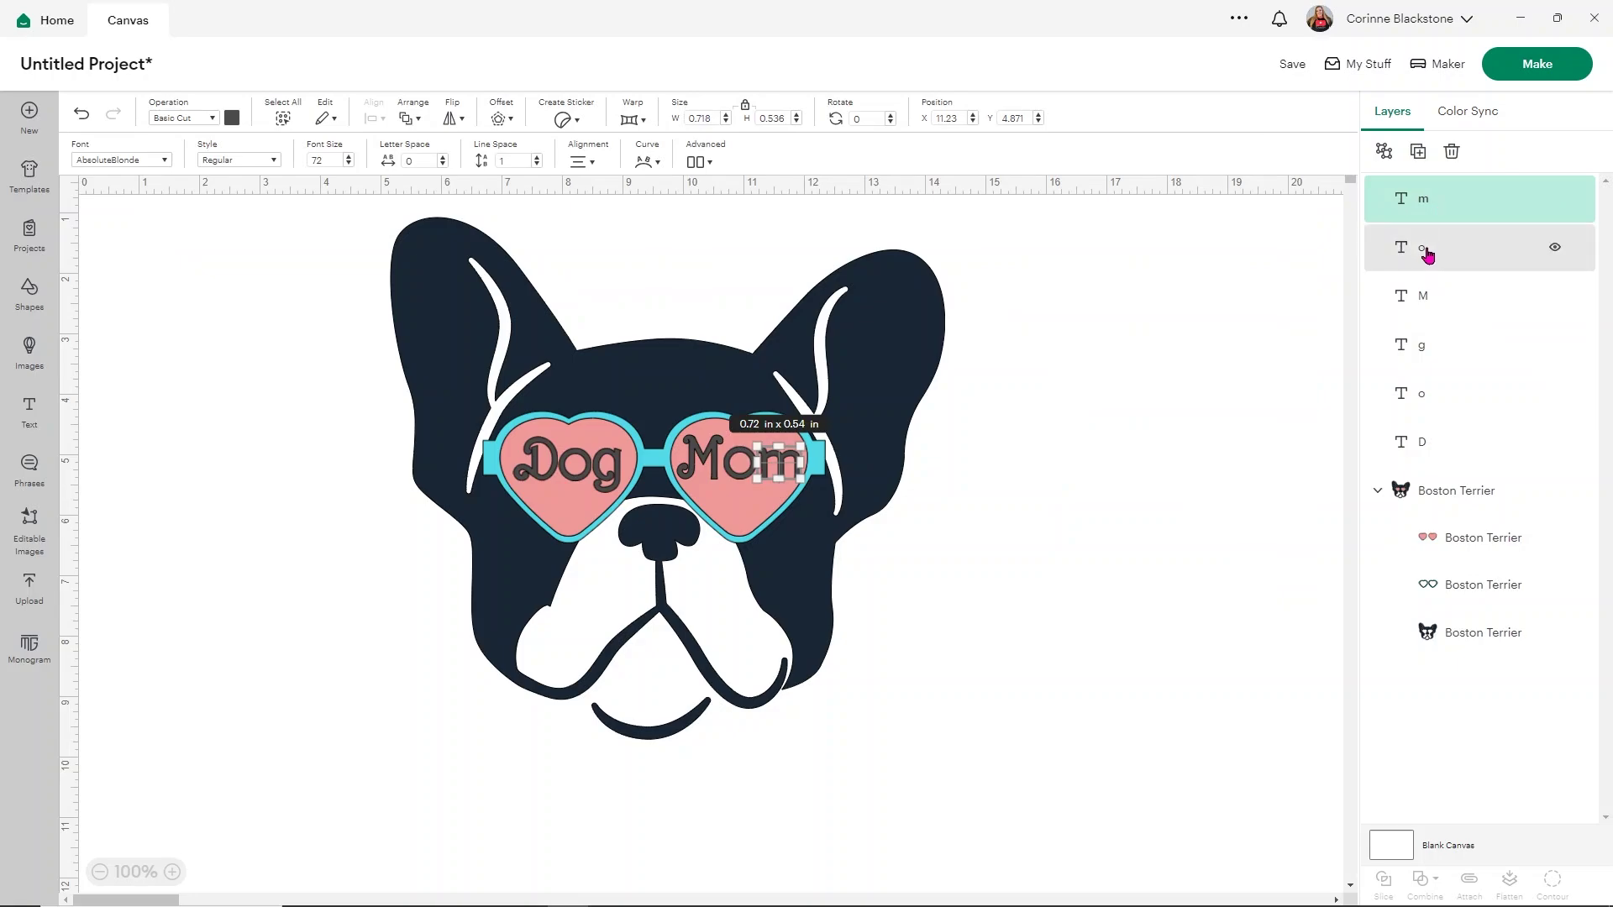
pyautogui.keyDown('shift'); pyautogui.click(1424, 250); pyautogui.keyUp('shift')
pyautogui.keyDown('shift'); pyautogui.click(1424, 296); pyautogui.keyUp('shift')
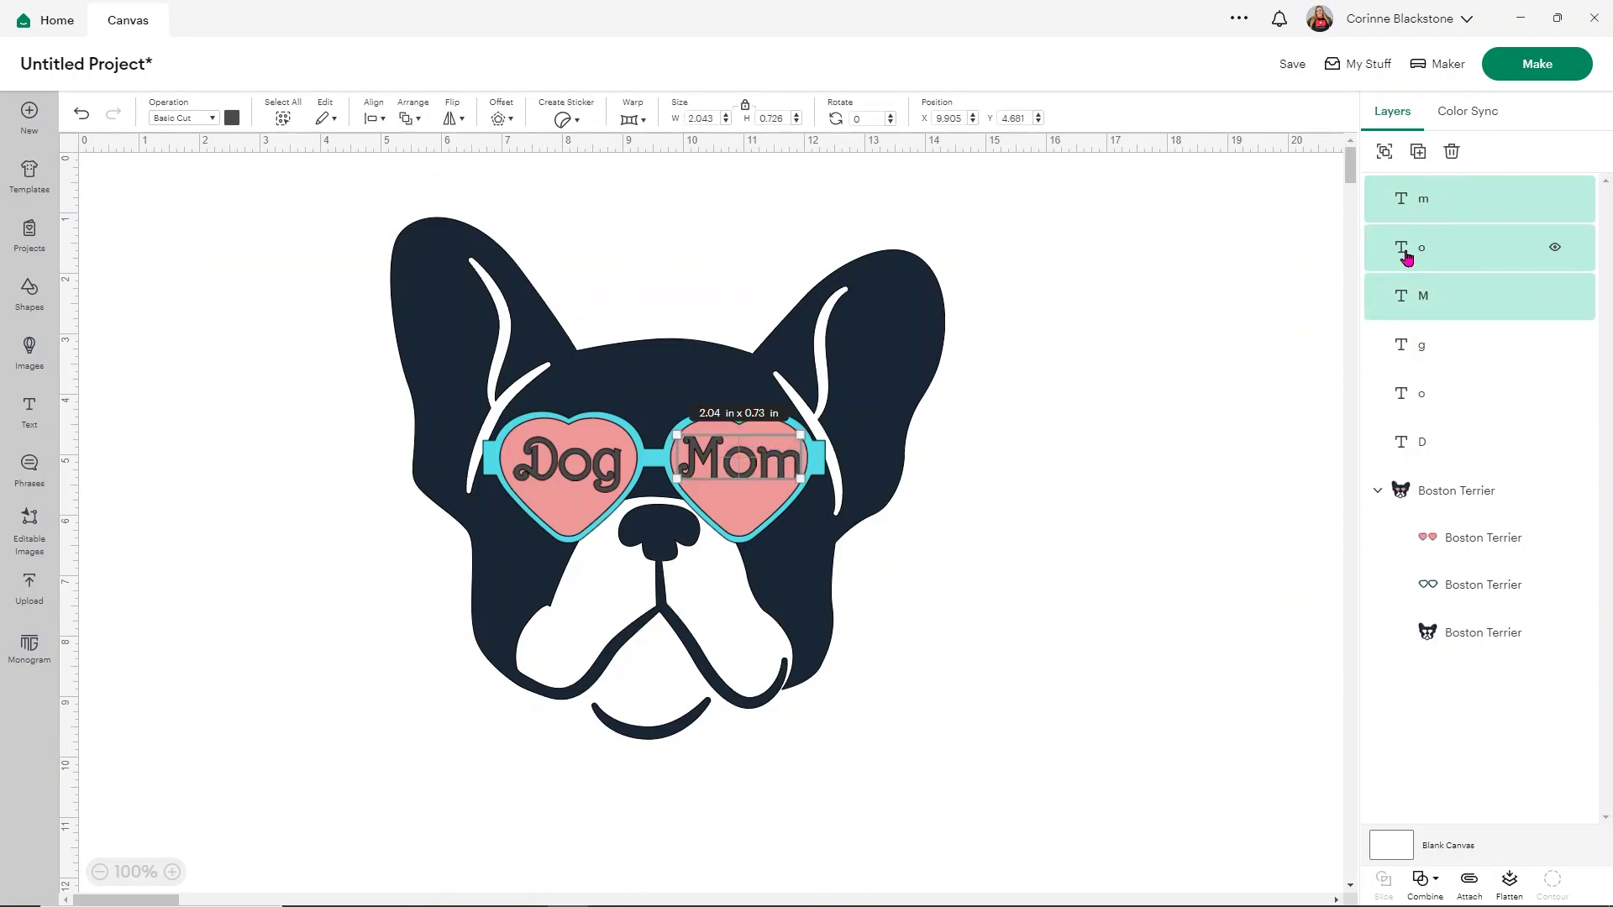
pyautogui.click(1428, 882)
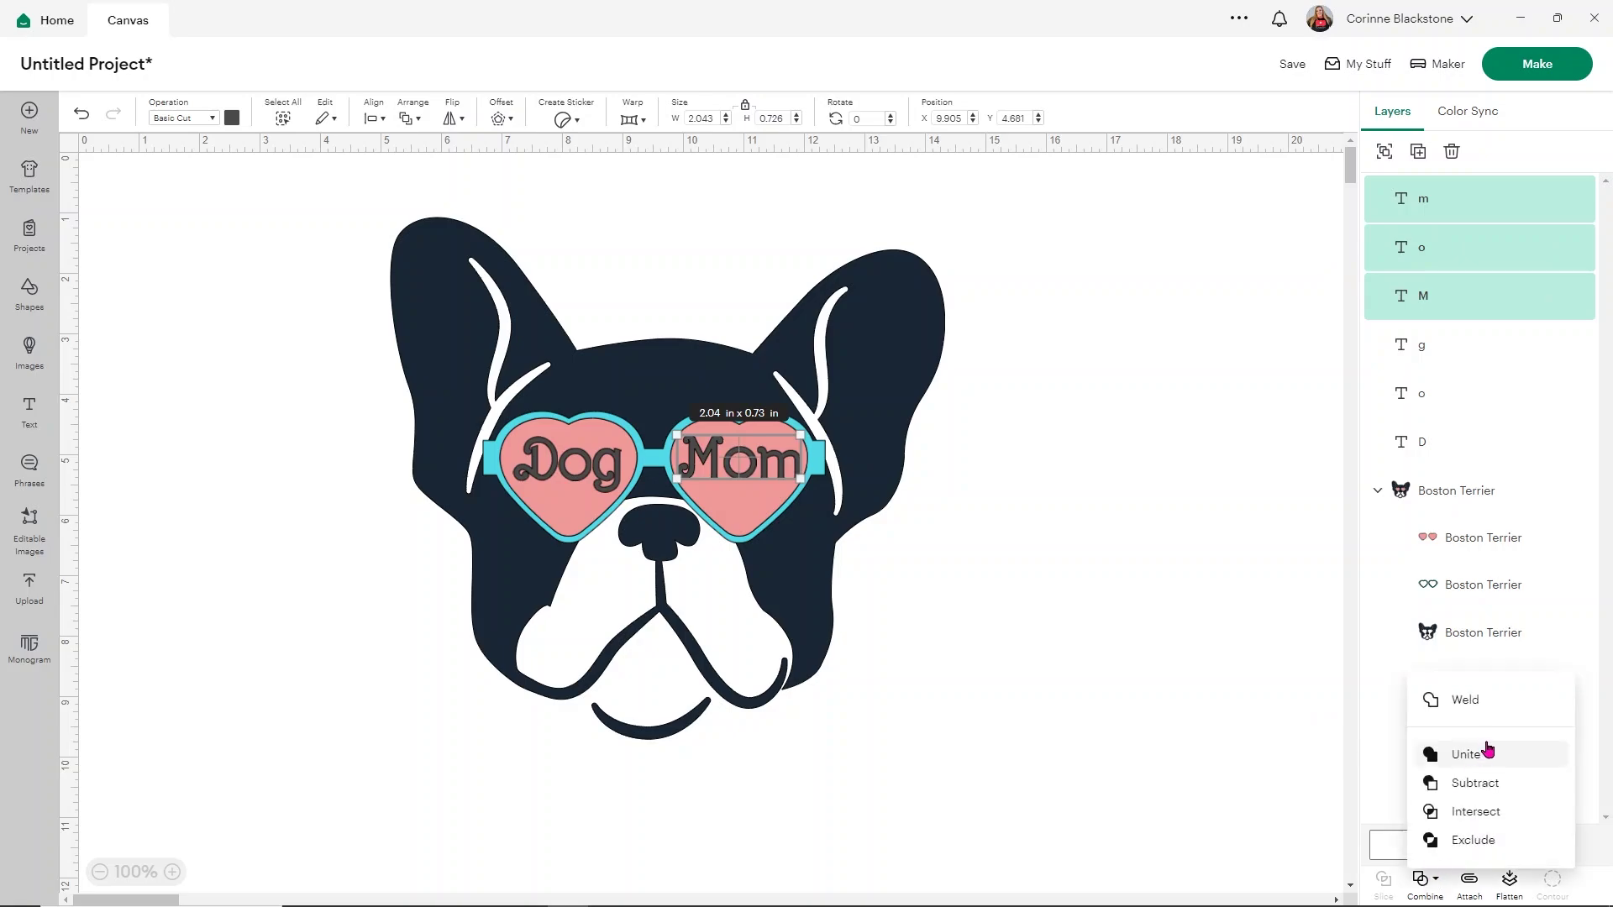
pyautogui.click(1496, 700)
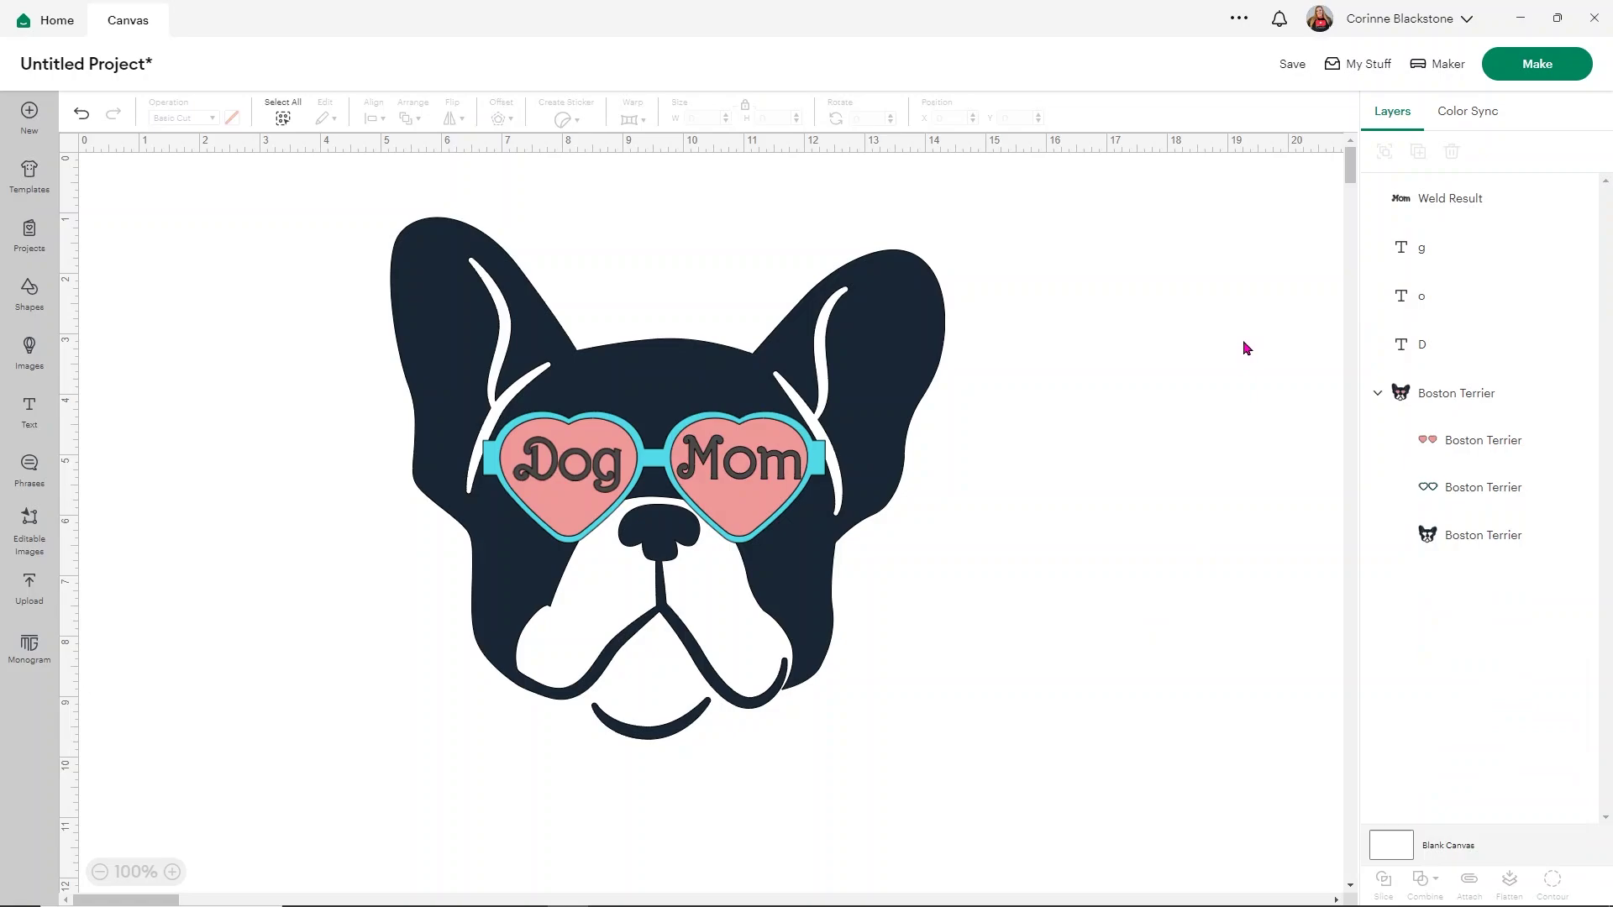
# Combine the three letters of "Dog" with Unite
pyautogui.click(1428, 247)
pyautogui.keyDown('shift'); pyautogui.click(1429, 295); pyautogui.keyUp('shift')
pyautogui.keyDown('shift'); pyautogui.click(1425, 339); pyautogui.keyUp('shift')
pyautogui.click(1428, 879)
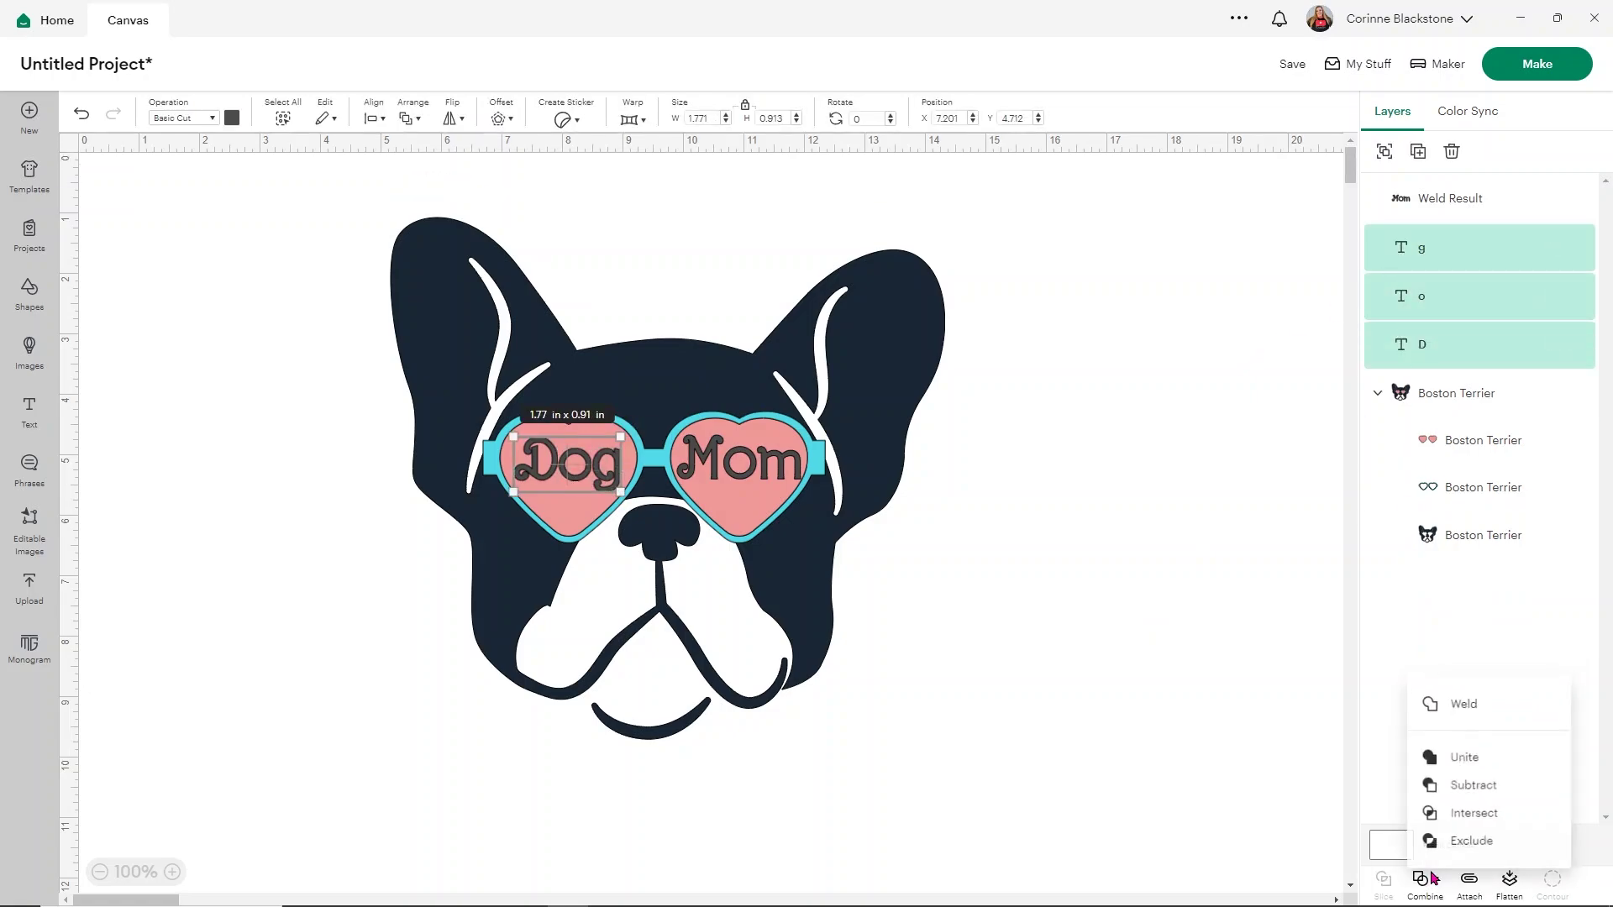
pyautogui.click(1463, 755)
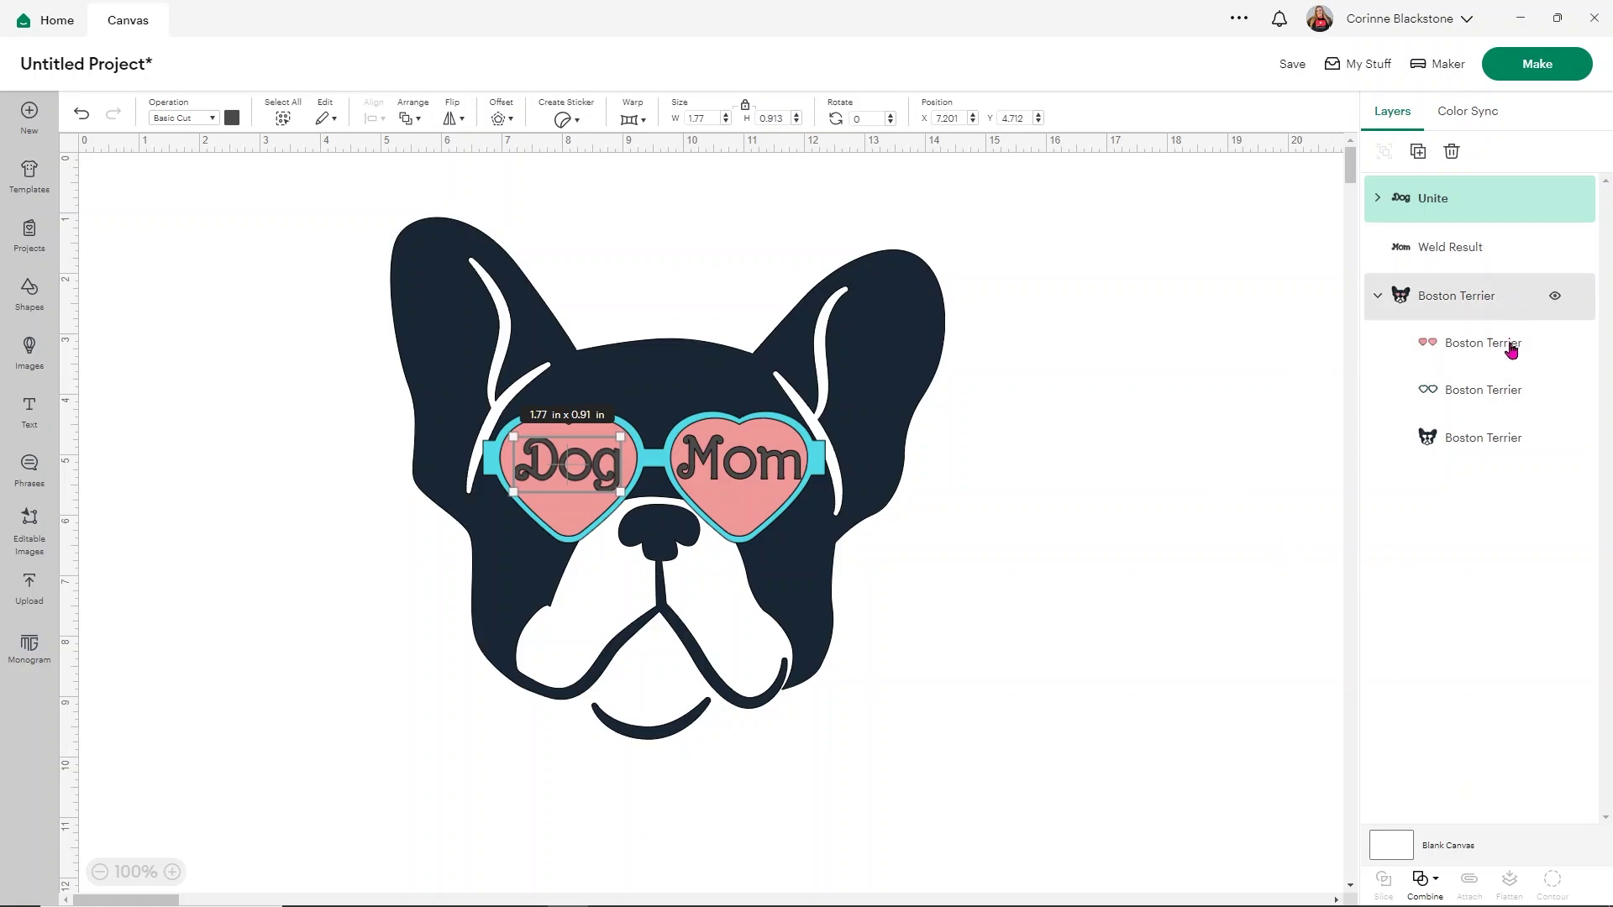
pyautogui.click(1421, 304)
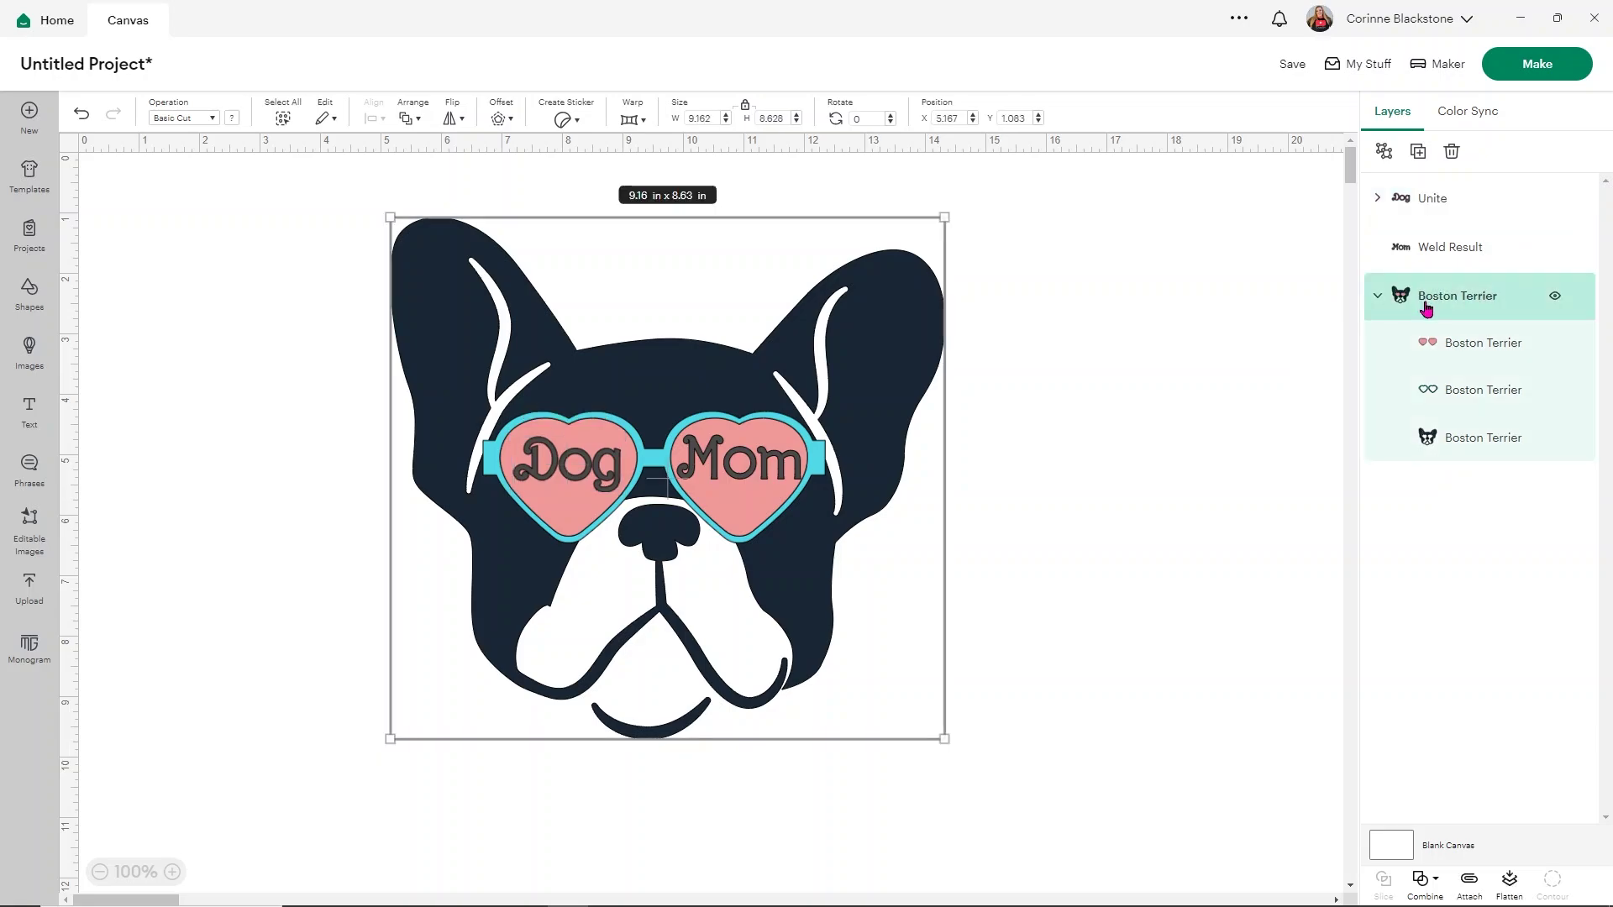
pyautogui.click(1445, 341)
pyautogui.keyDown('shift'); pyautogui.click(1419, 267); pyautogui.keyUp('shift')
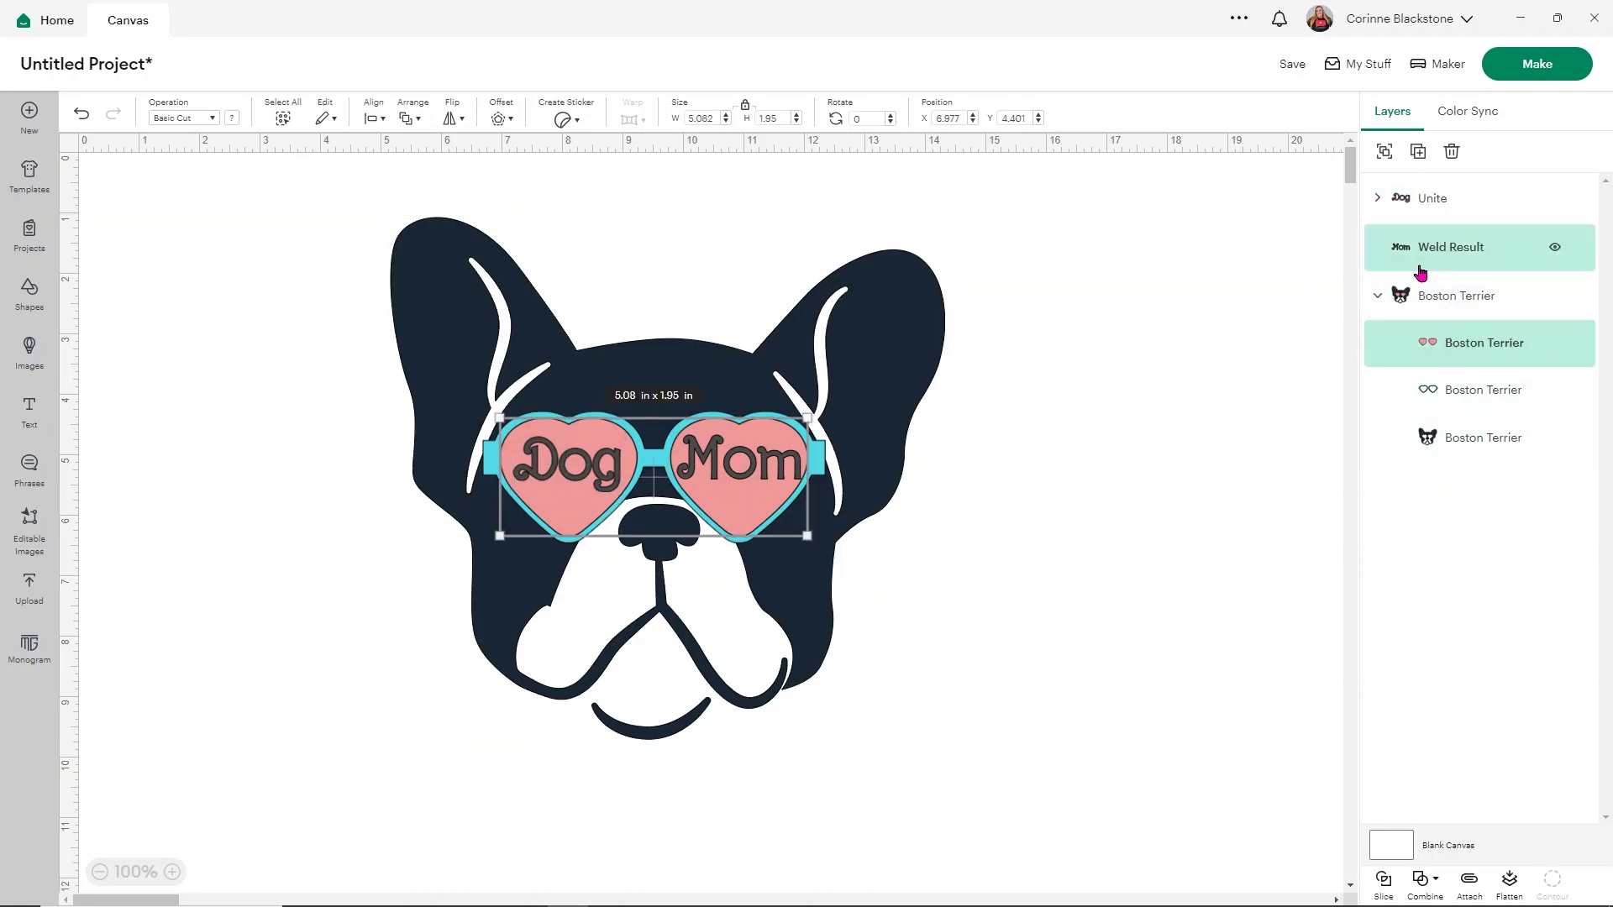
pyautogui.click(1301, 360)
pyautogui.click(1376, 297)
pyautogui.click(1376, 297)
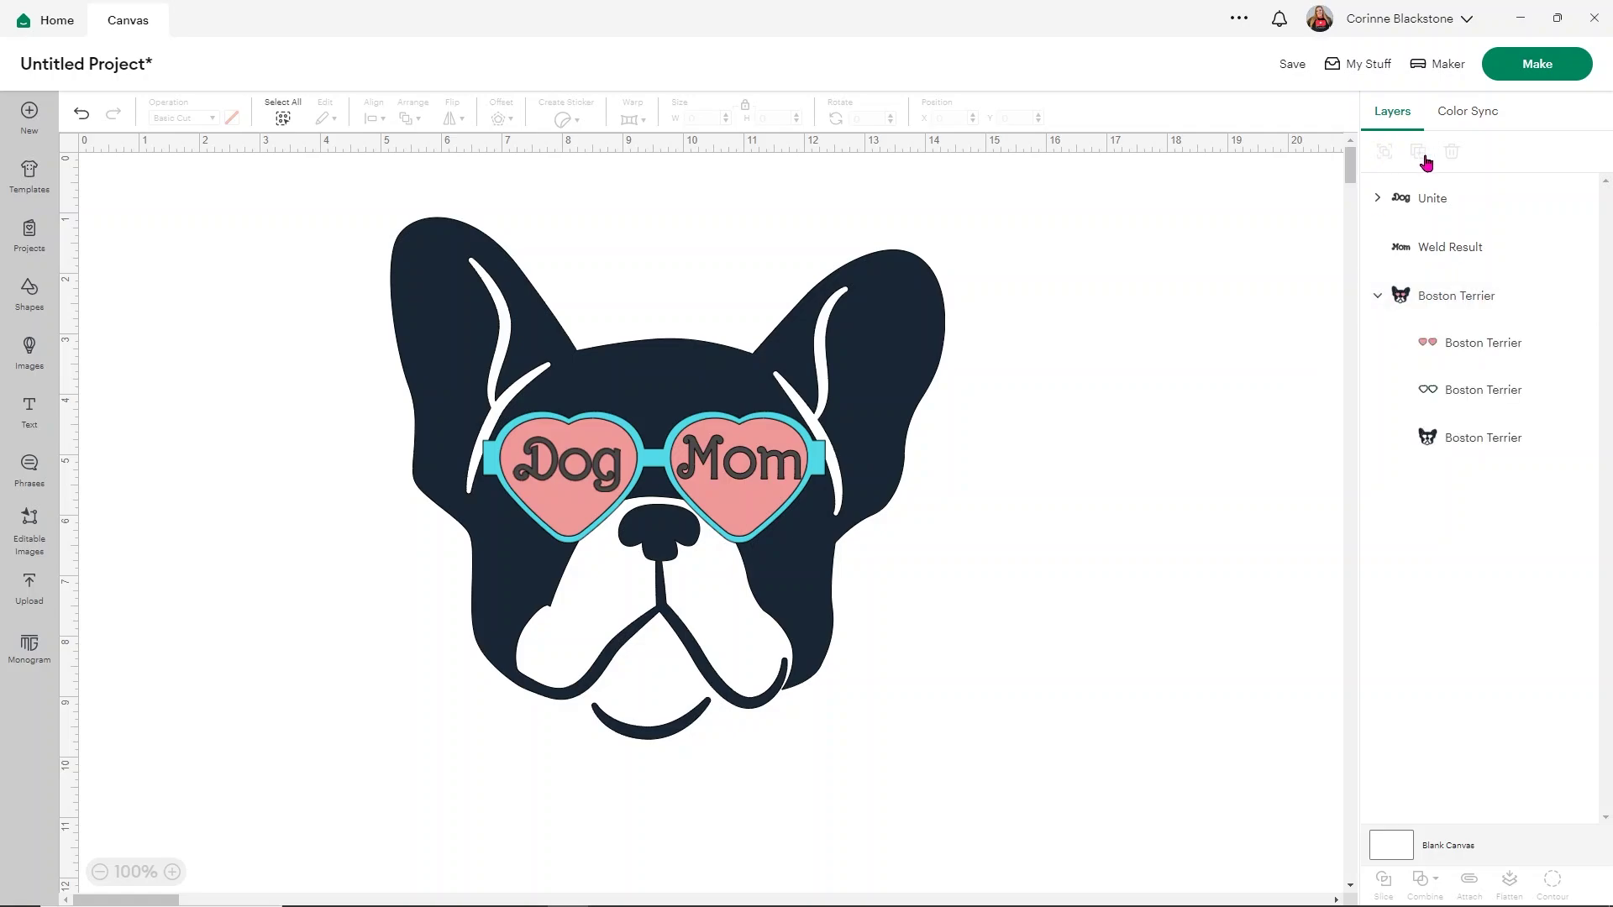
# Ungroup the Boston Terrier image into its lenses, glasses frame and dog-face layers
pyautogui.click(1438, 294)
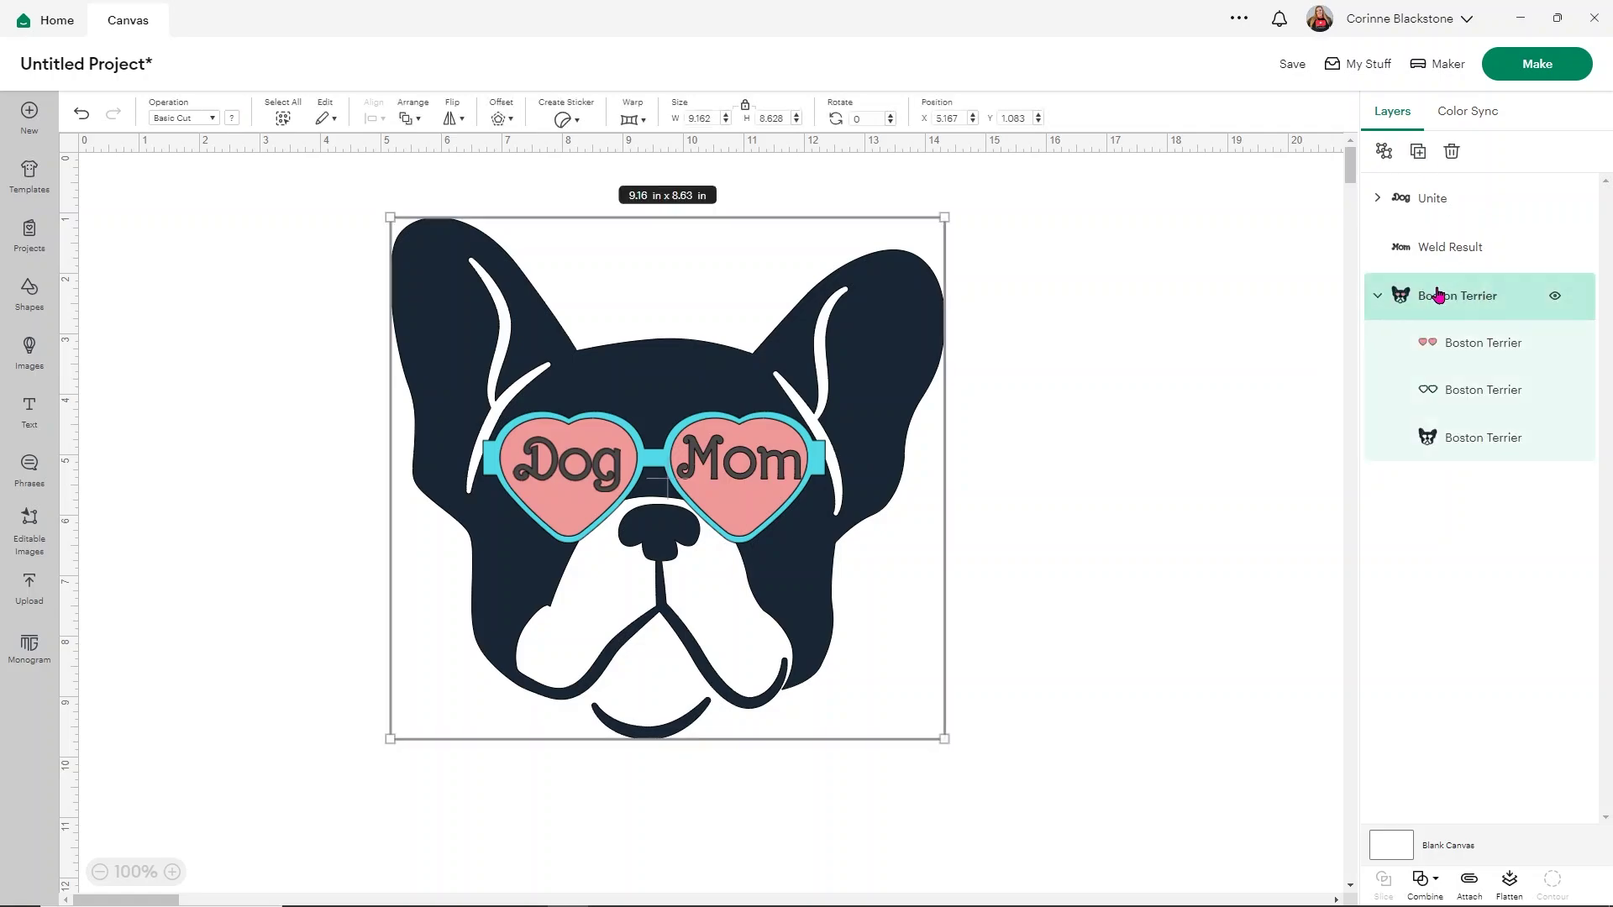
pyautogui.click(1384, 151)
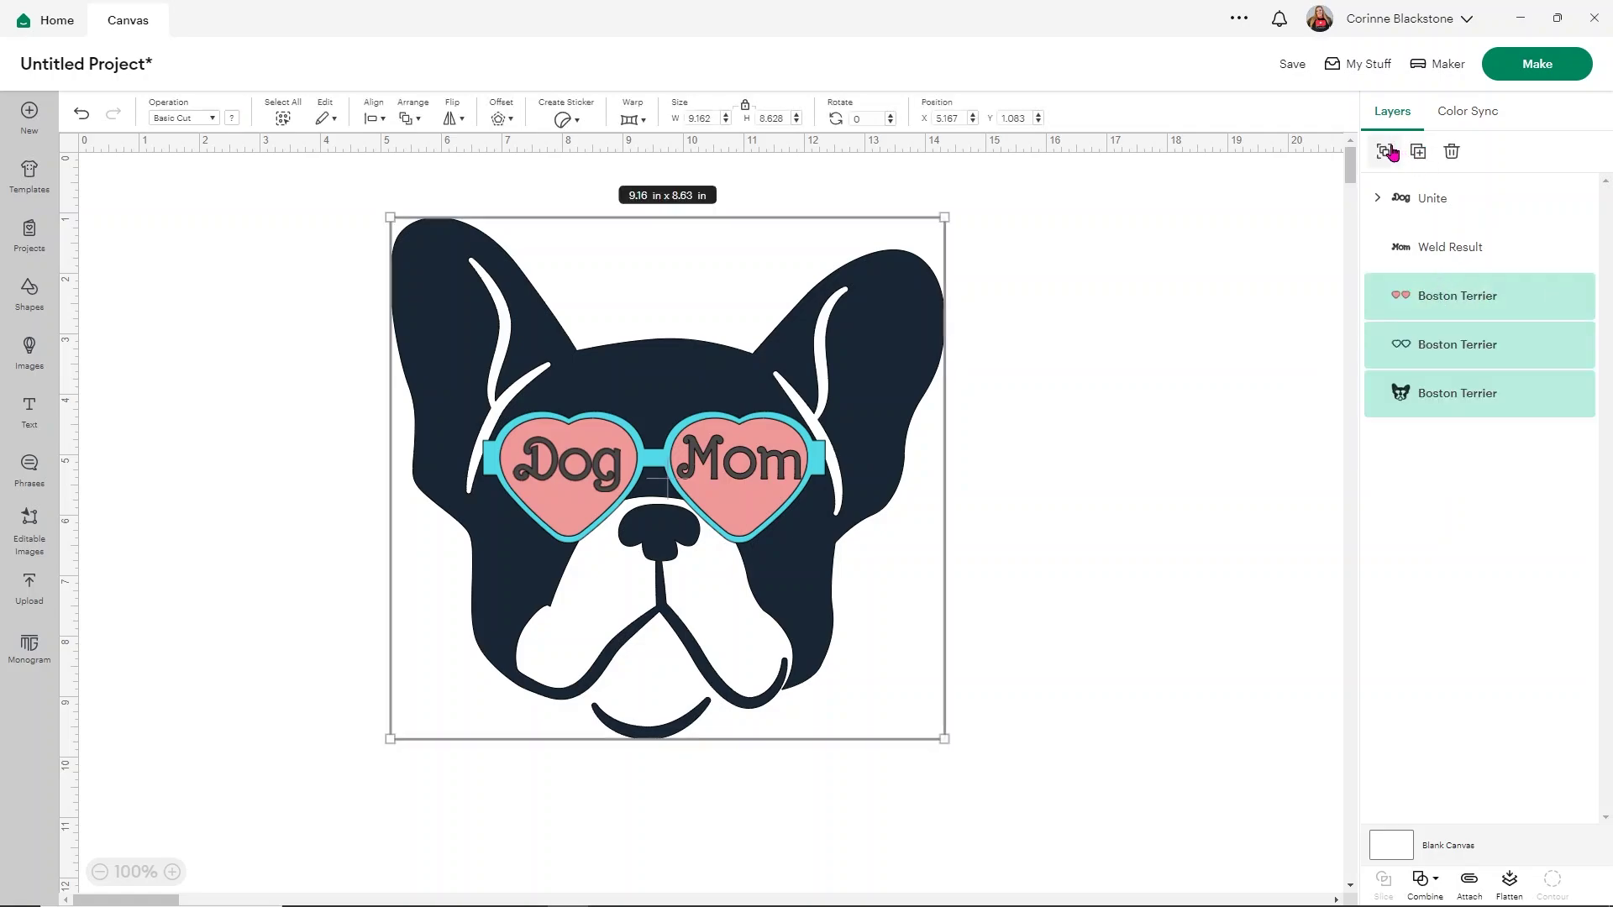
pyautogui.click(1316, 303)
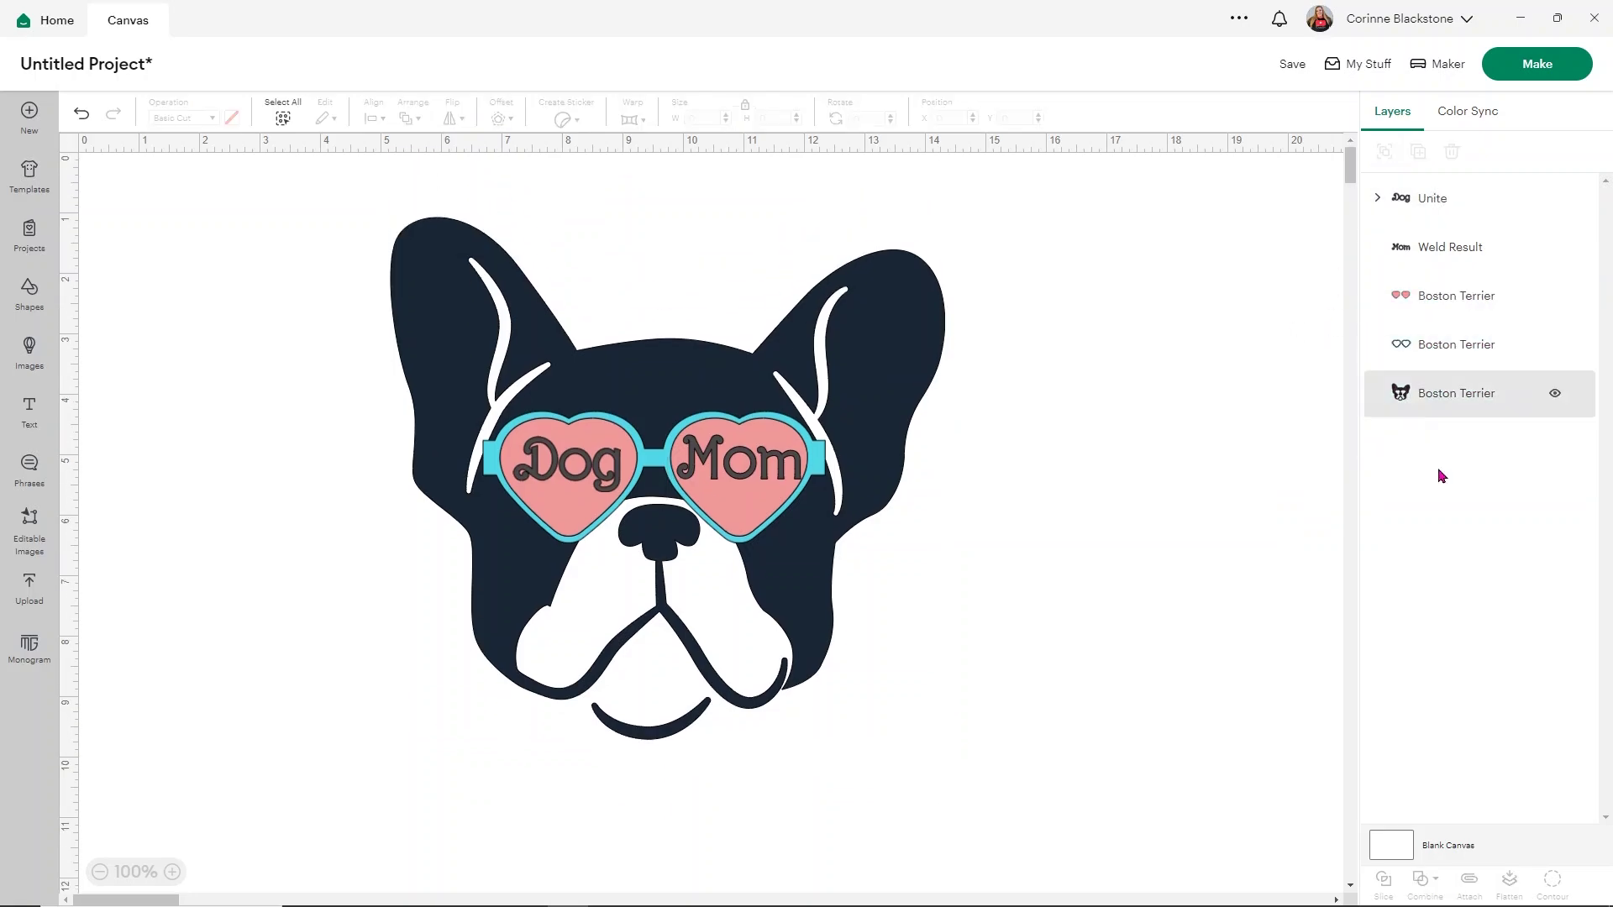
pyautogui.click(1434, 289)
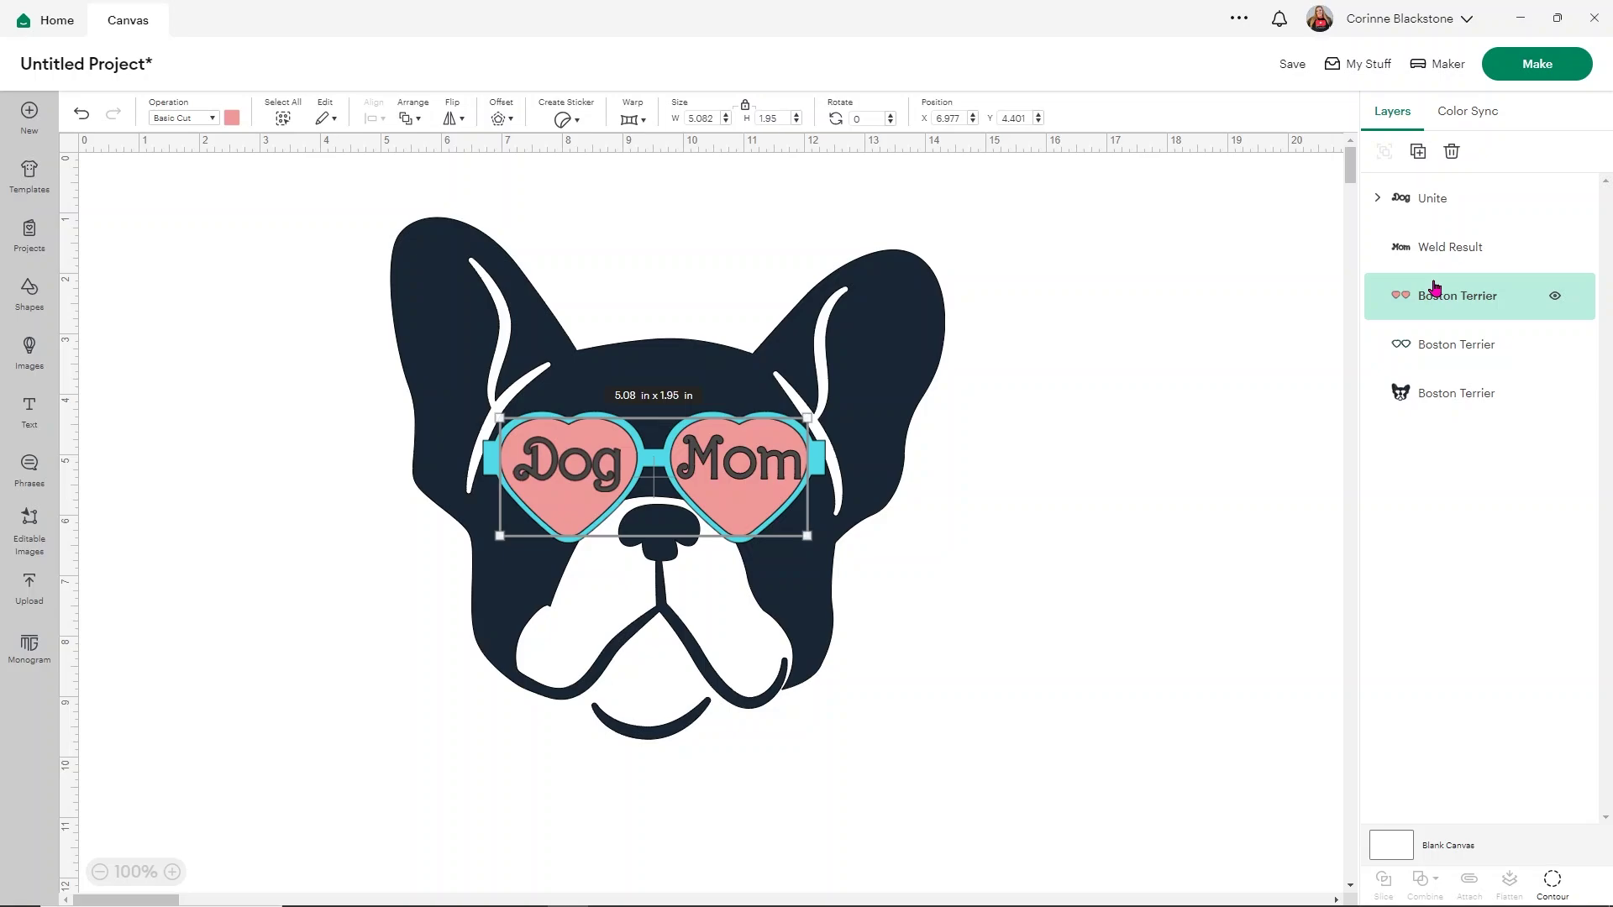
pyautogui.keyDown('shift'); pyautogui.click(1434, 269); pyautogui.keyUp('shift')
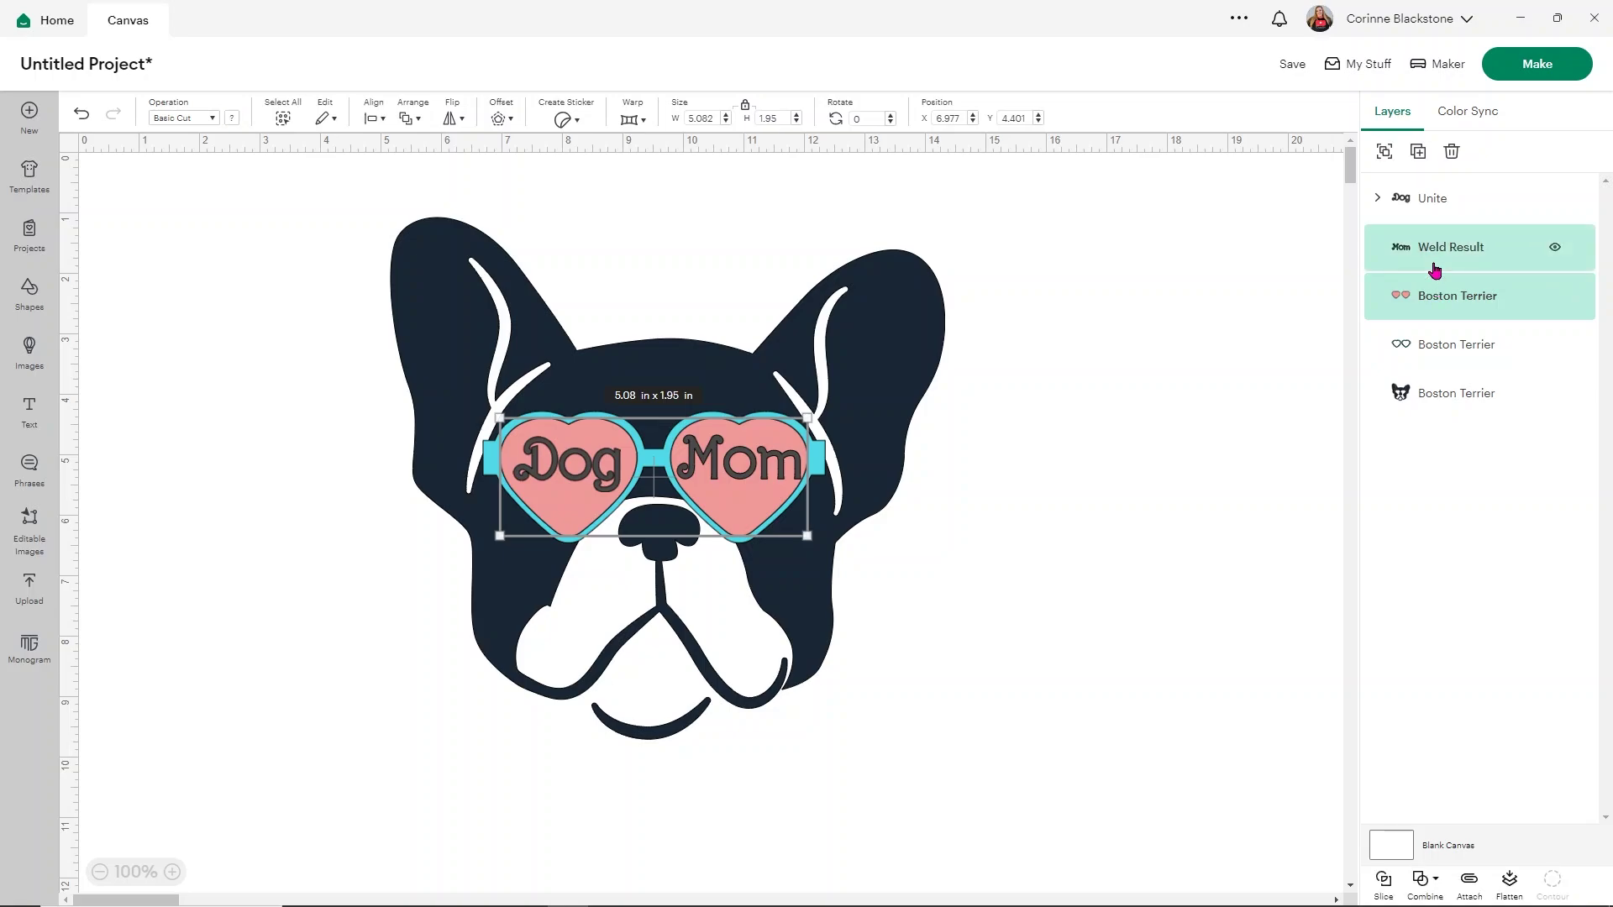
pyautogui.click(1206, 361)
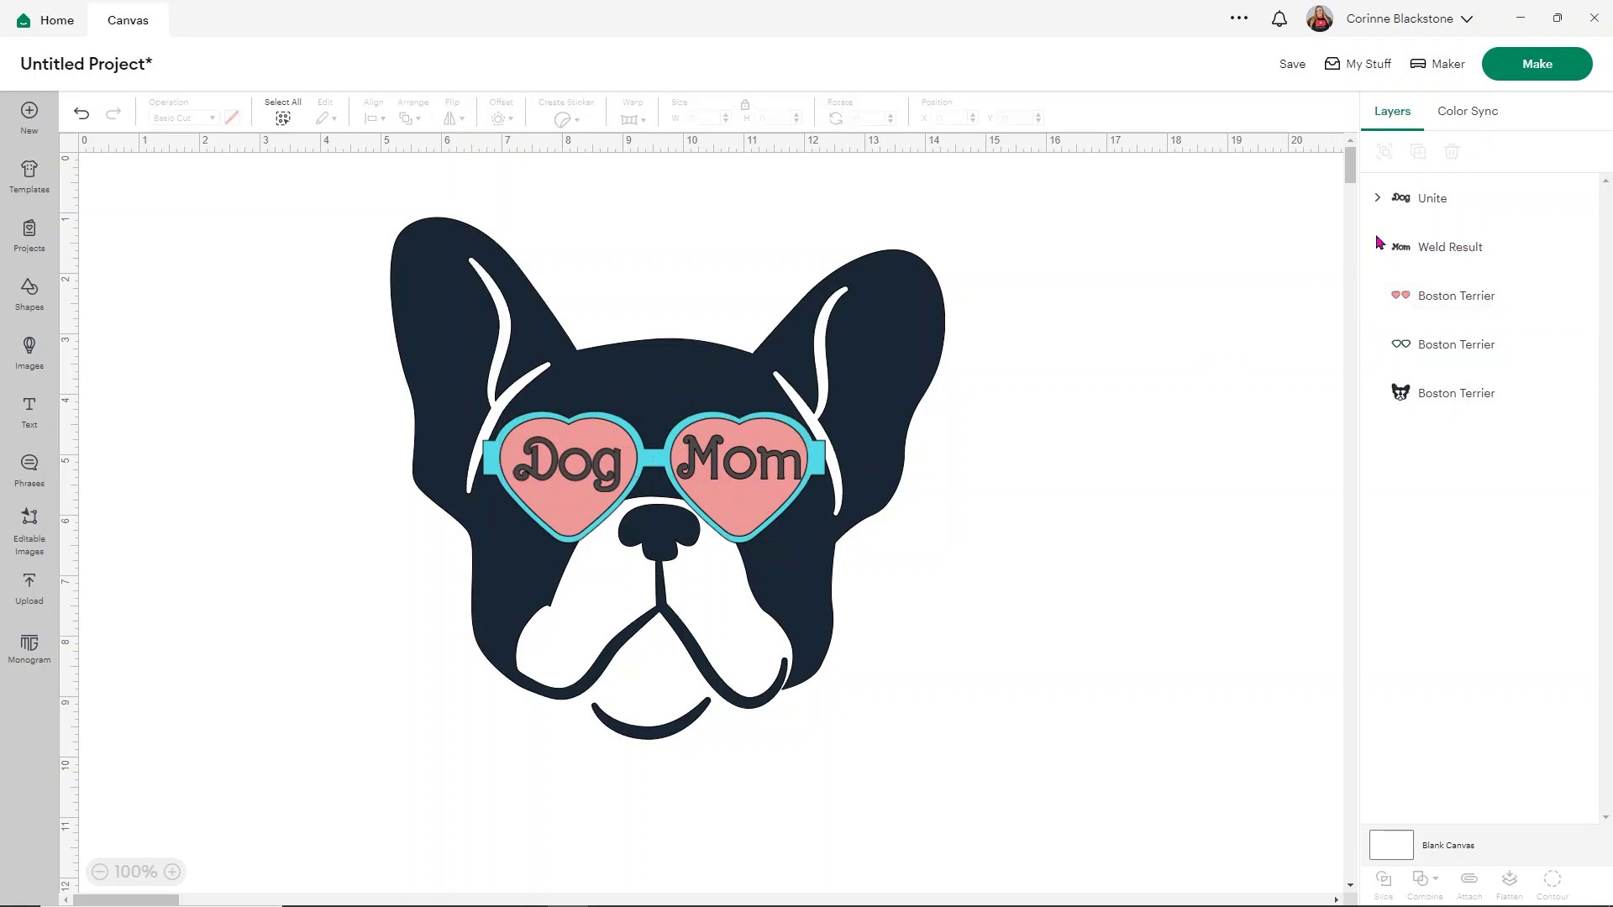
# Weld the united "Dog" and the welded "Mom" together into one layer
pyautogui.click(1418, 206)
pyautogui.keyDown('shift'); pyautogui.click(1430, 244); pyautogui.keyUp('shift')
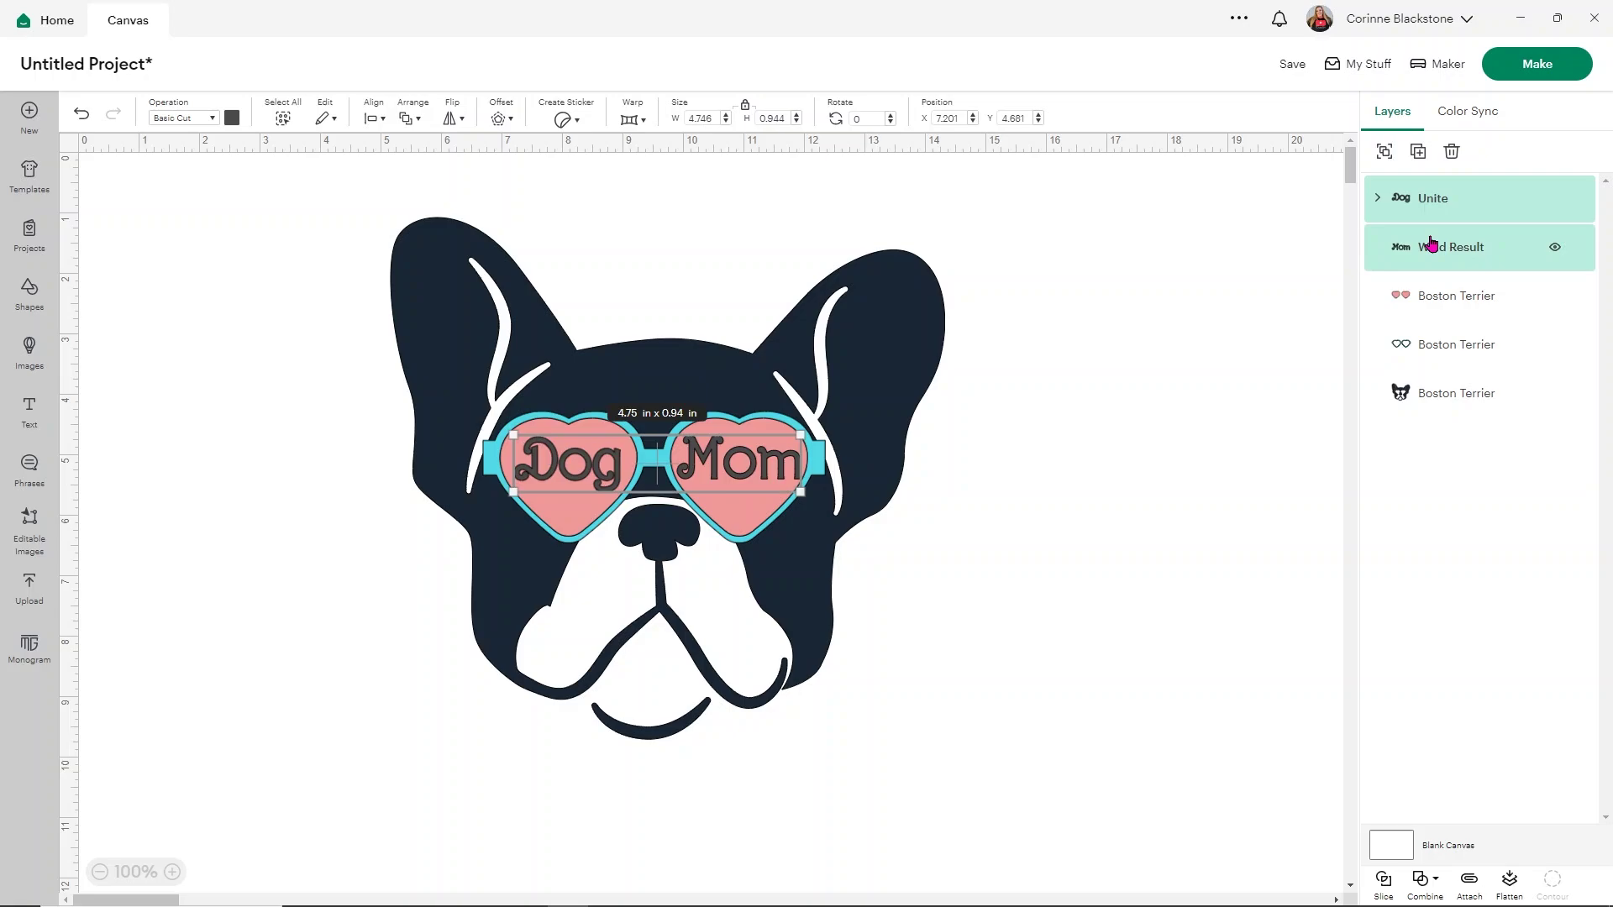
pyautogui.click(1424, 882)
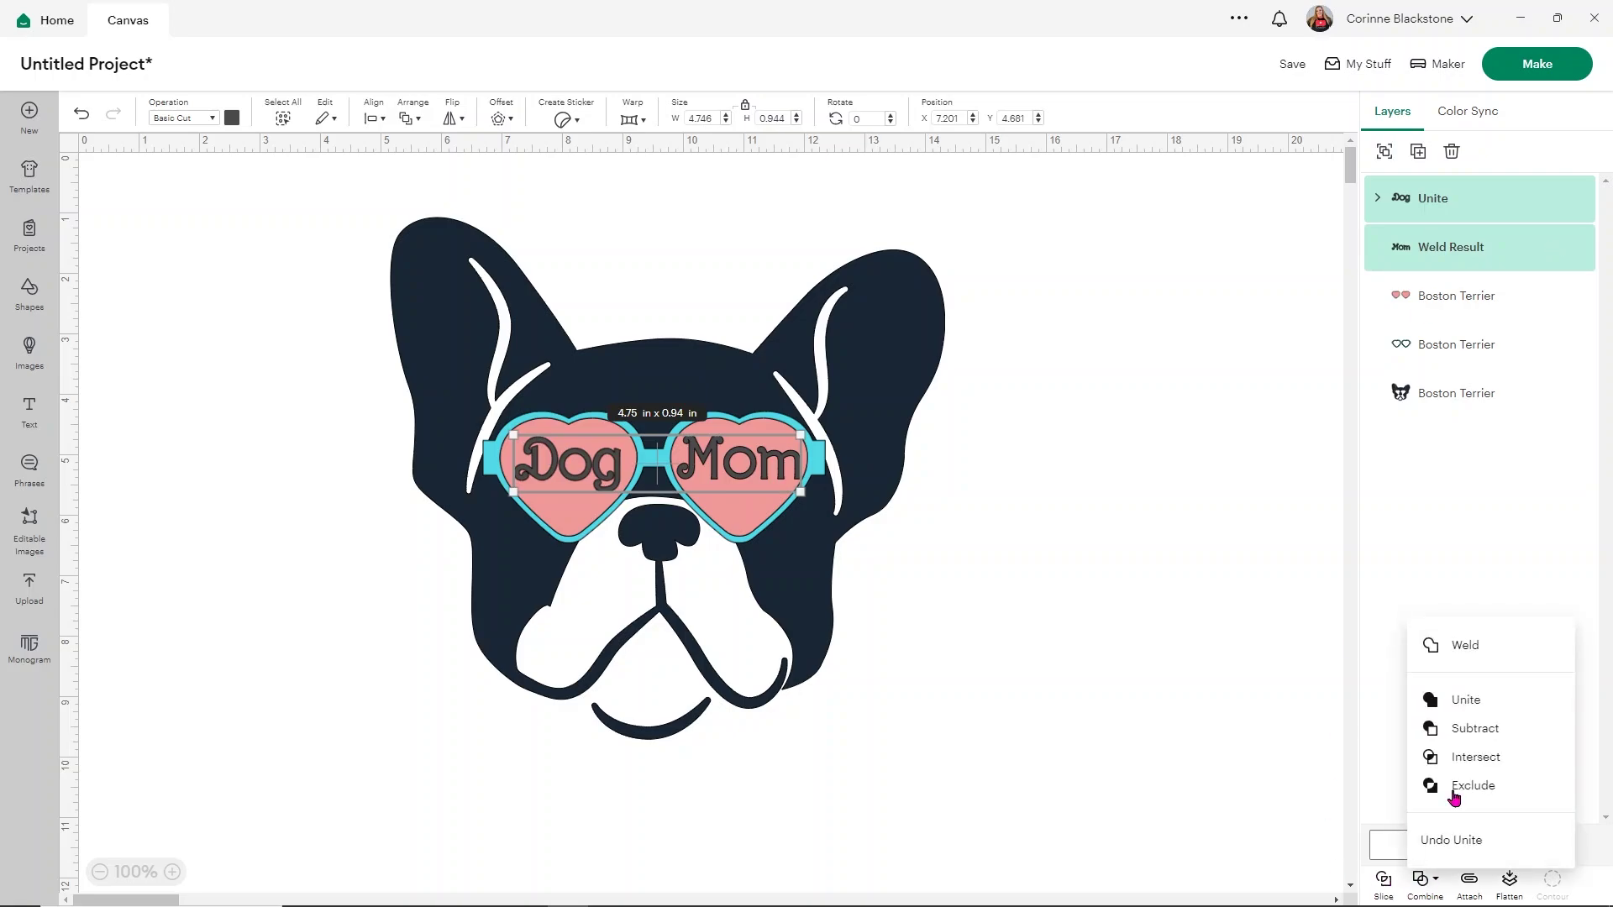
pyautogui.click(1465, 646)
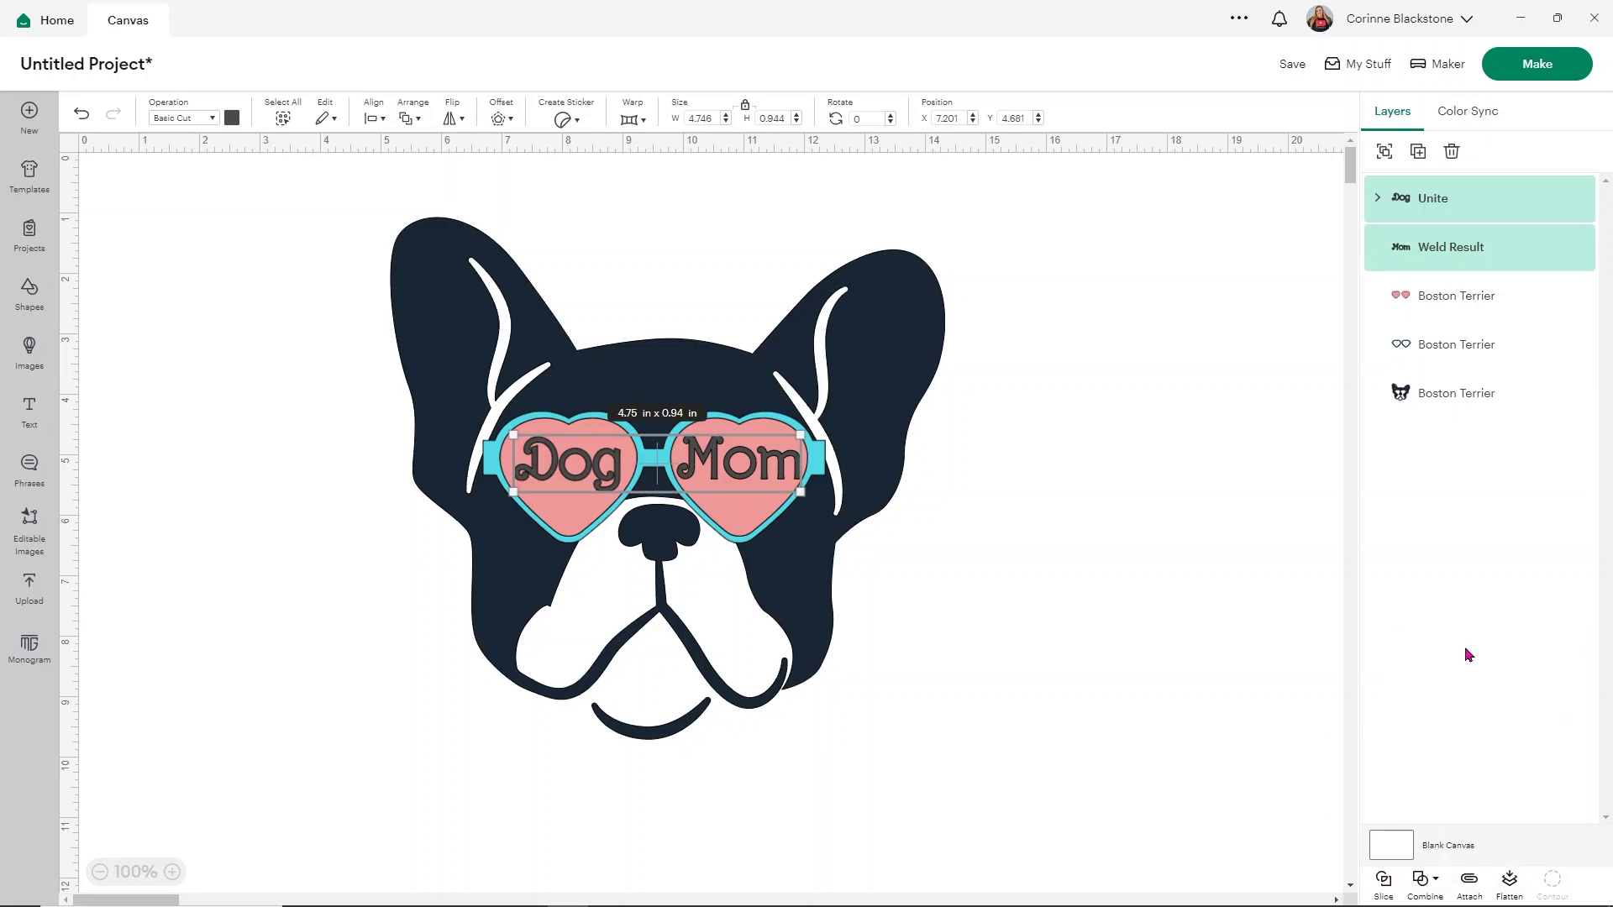
# Slice the welded "Dog Mom" text out of the pink heart lenses and delete the two loose text pieces
pyautogui.click(1463, 221)
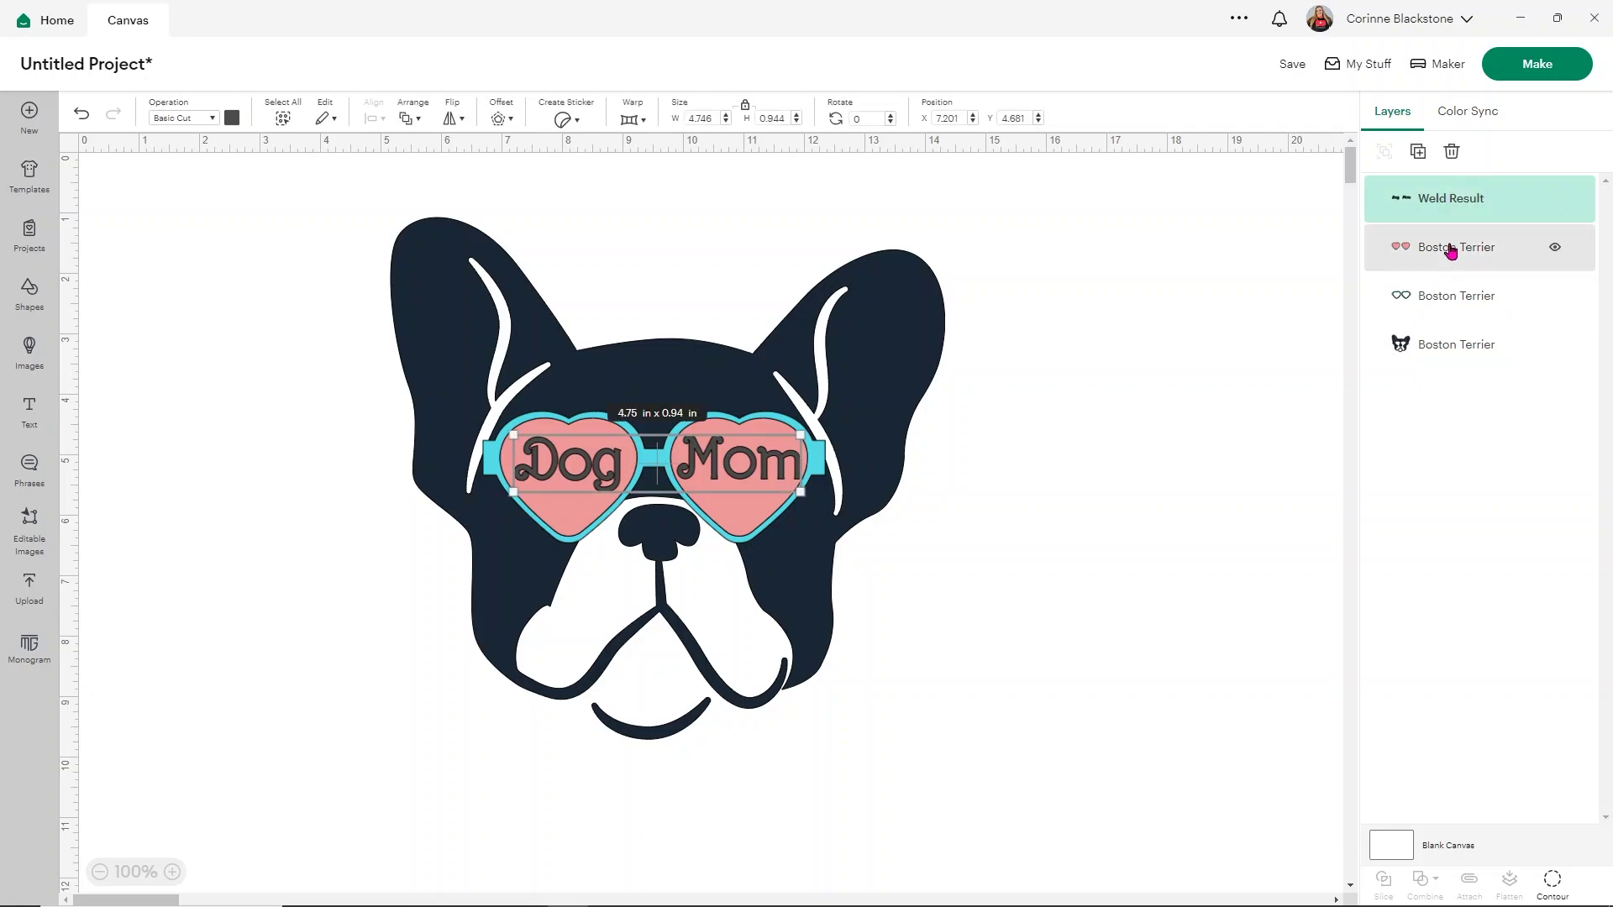
pyautogui.keyDown('shift'); pyautogui.click(1448, 252); pyautogui.keyUp('shift')
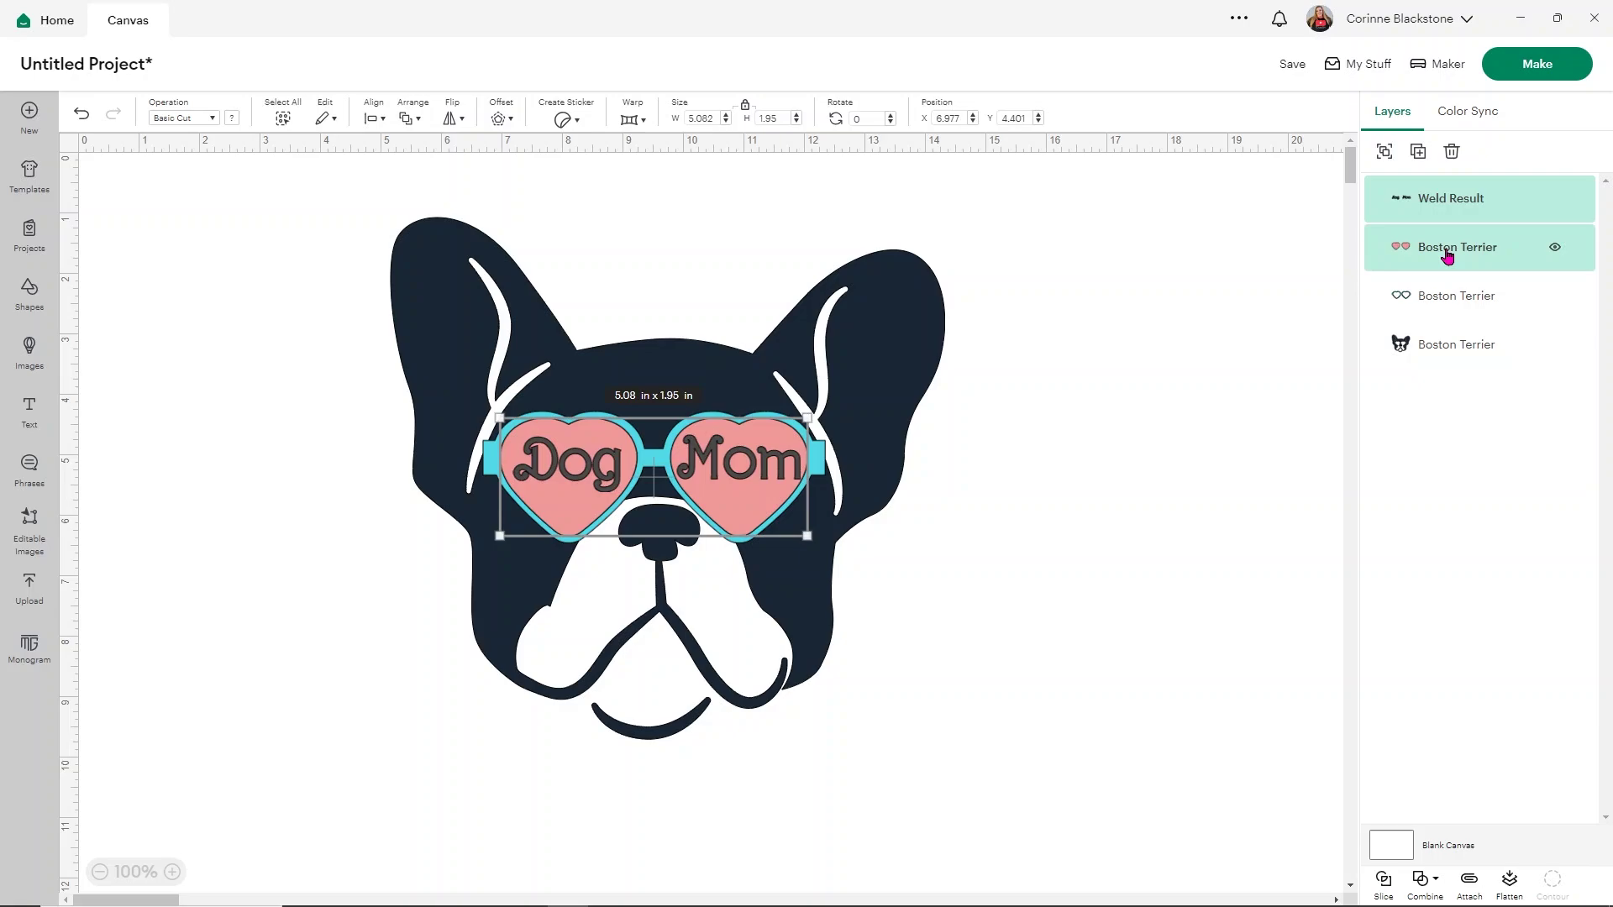
pyautogui.click(1384, 889)
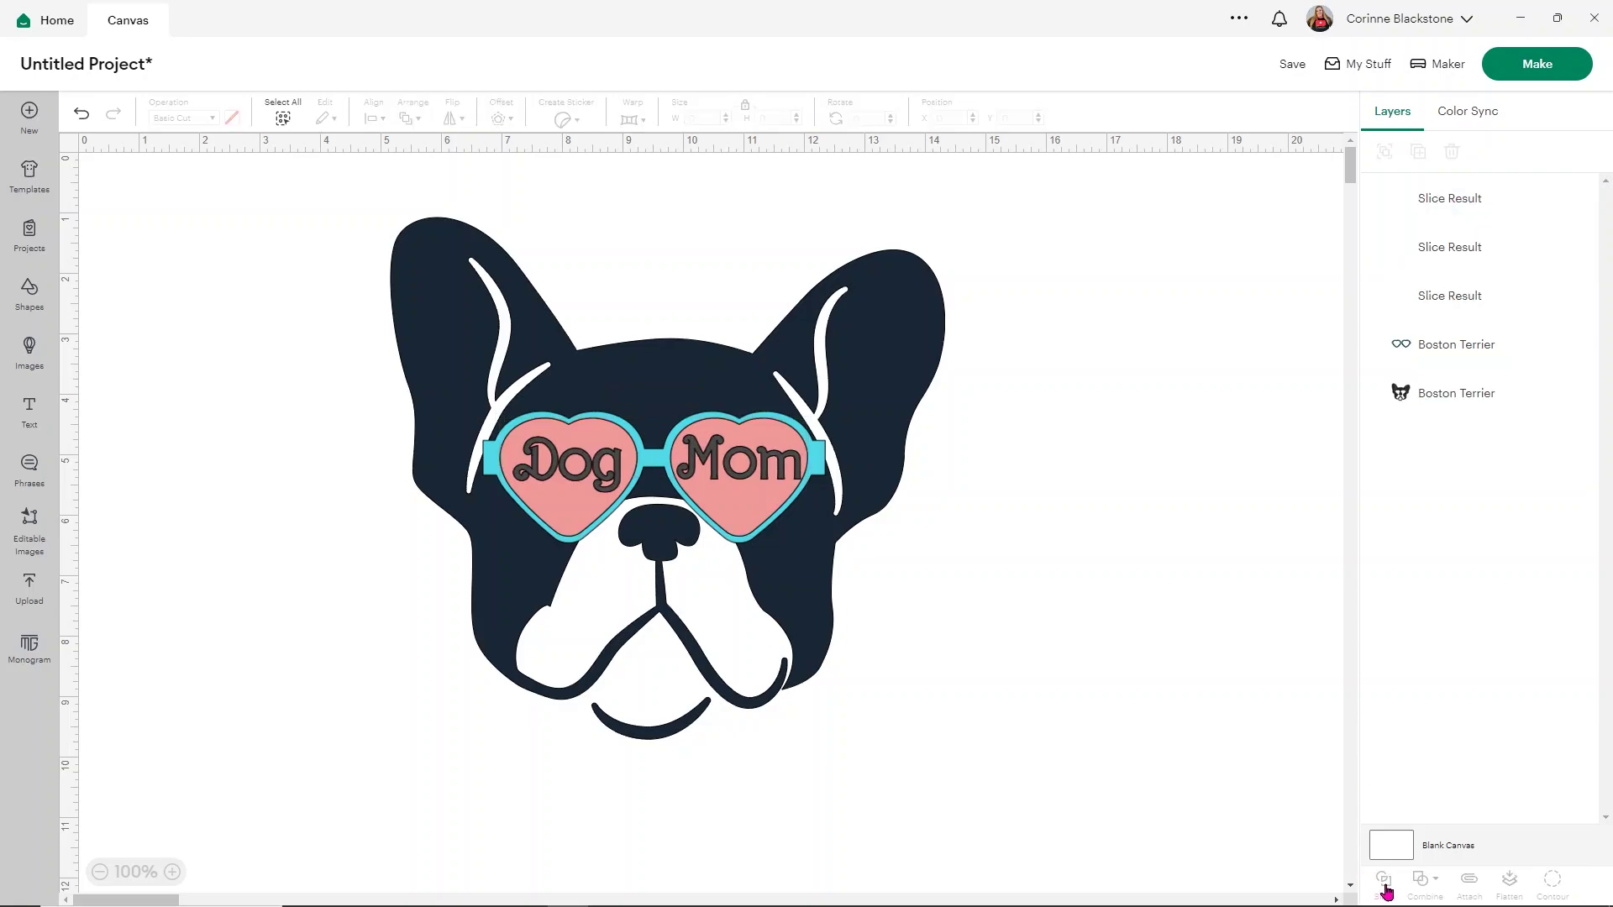
pyautogui.click(1442, 199)
pyautogui.press('Delete')
pyautogui.click(1450, 211)
pyautogui.press('Delete')
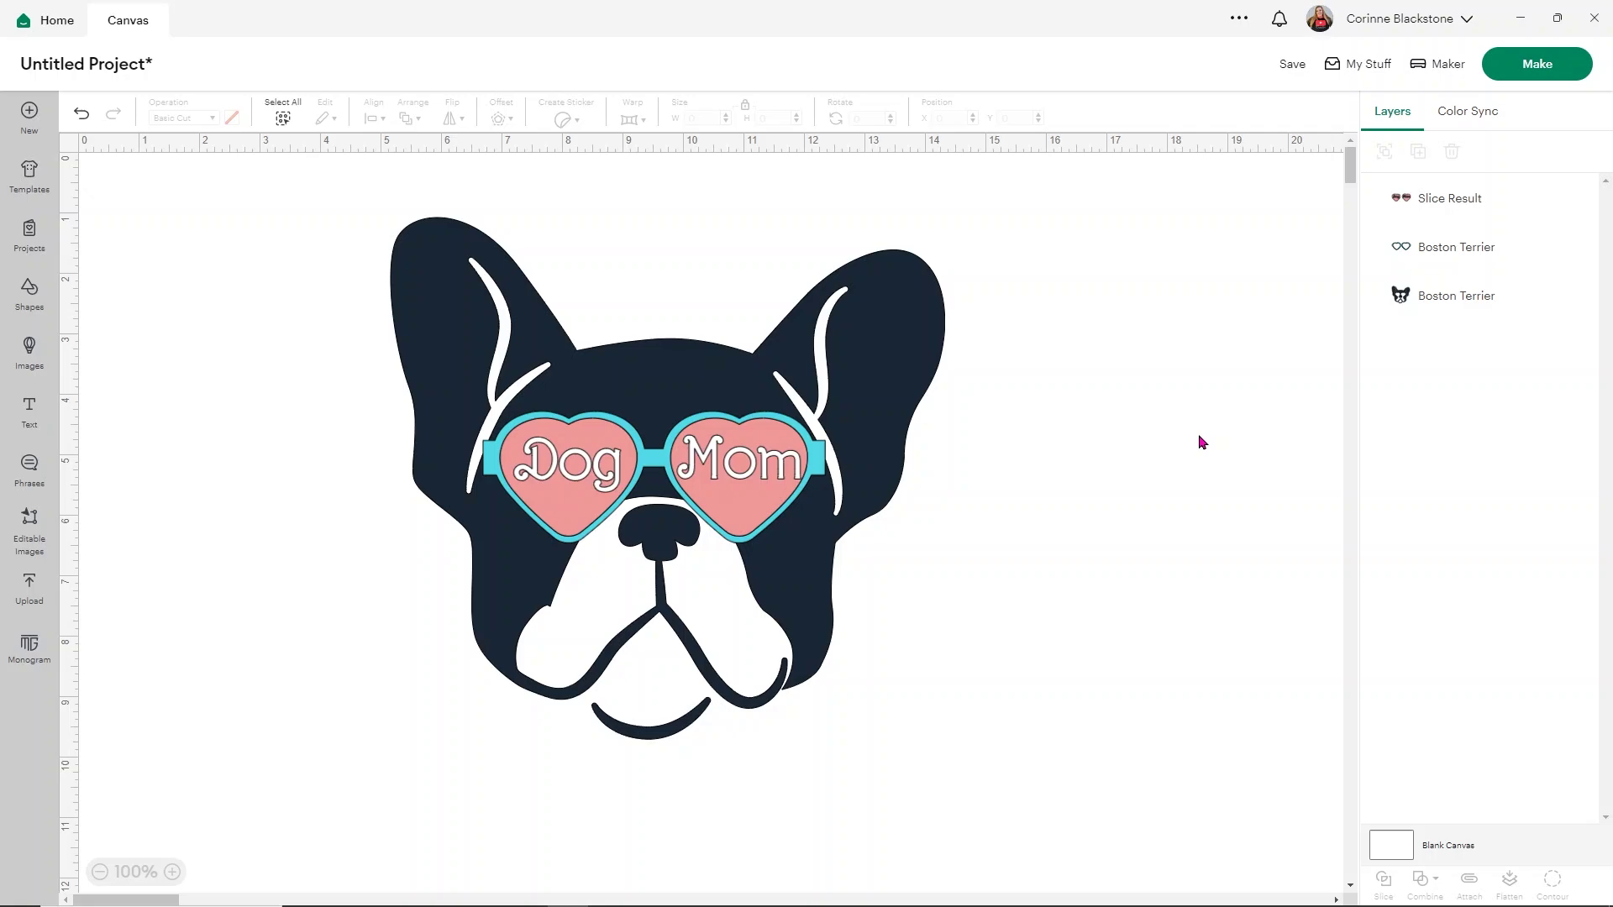
# Try moving the dark dog-face layer away from the glasses and undo the move
pyautogui.click(1457, 306)
pyautogui.keyDown('shift'); pyautogui.click(1458, 257); pyautogui.keyUp('shift')
pyautogui.click(1233, 352)
pyautogui.moveTo(898, 303); pyautogui.dragTo(1173, 281)
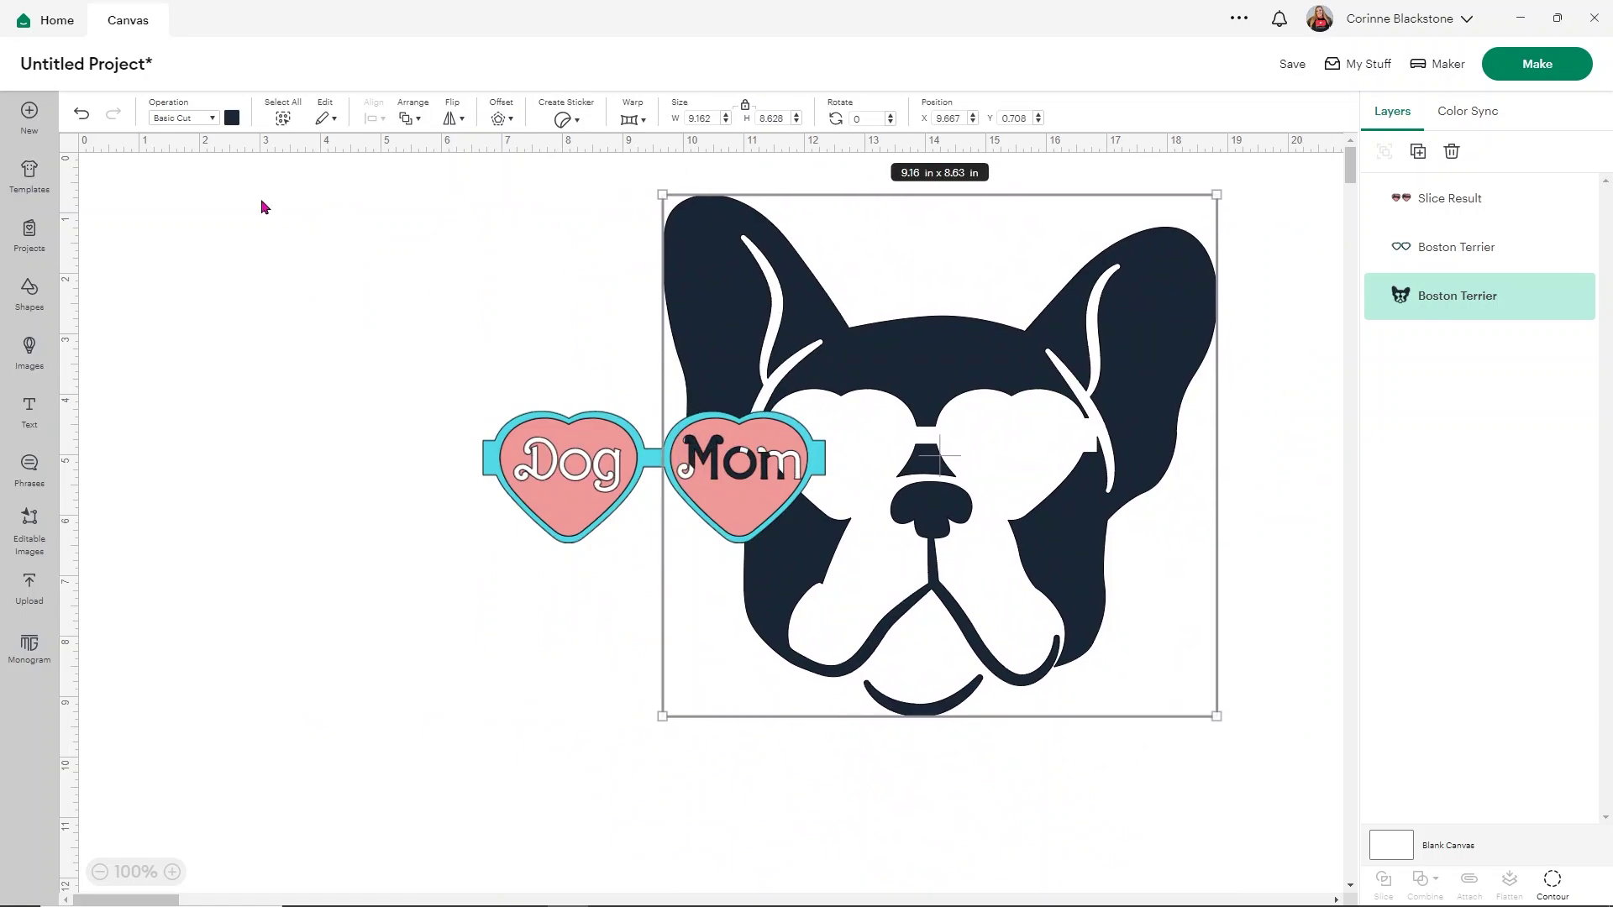
pyautogui.click(82, 112)
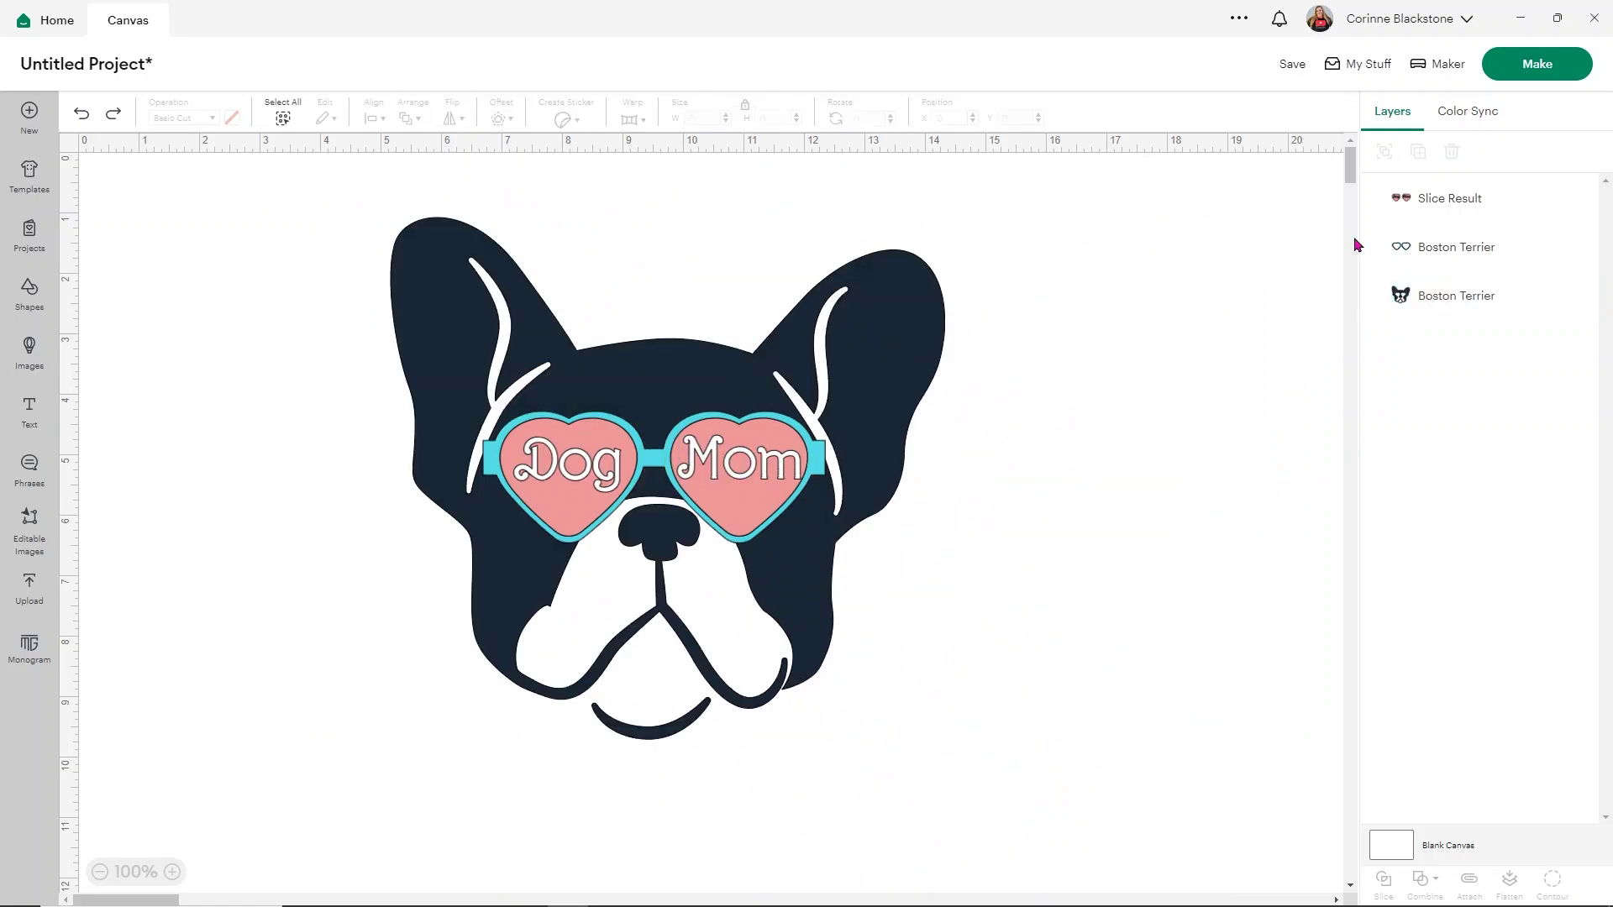
# Group the sliced lenses, glasses frame and dog-face layers, and move the group left to about X 2.49, Y 1.13 in
pyautogui.click(1391, 197)
pyautogui.keyDown('shift'); pyautogui.click(1438, 275); pyautogui.keyUp('shift')
pyautogui.keyDown('shift'); pyautogui.click(1437, 267); pyautogui.keyUp('shift')
pyautogui.click(1384, 151)
pyautogui.click(1151, 333)
pyautogui.moveTo(827, 356); pyautogui.dragTo(802, 331)
pyautogui.moveTo(627, 487); pyautogui.dragTo(738, 372)
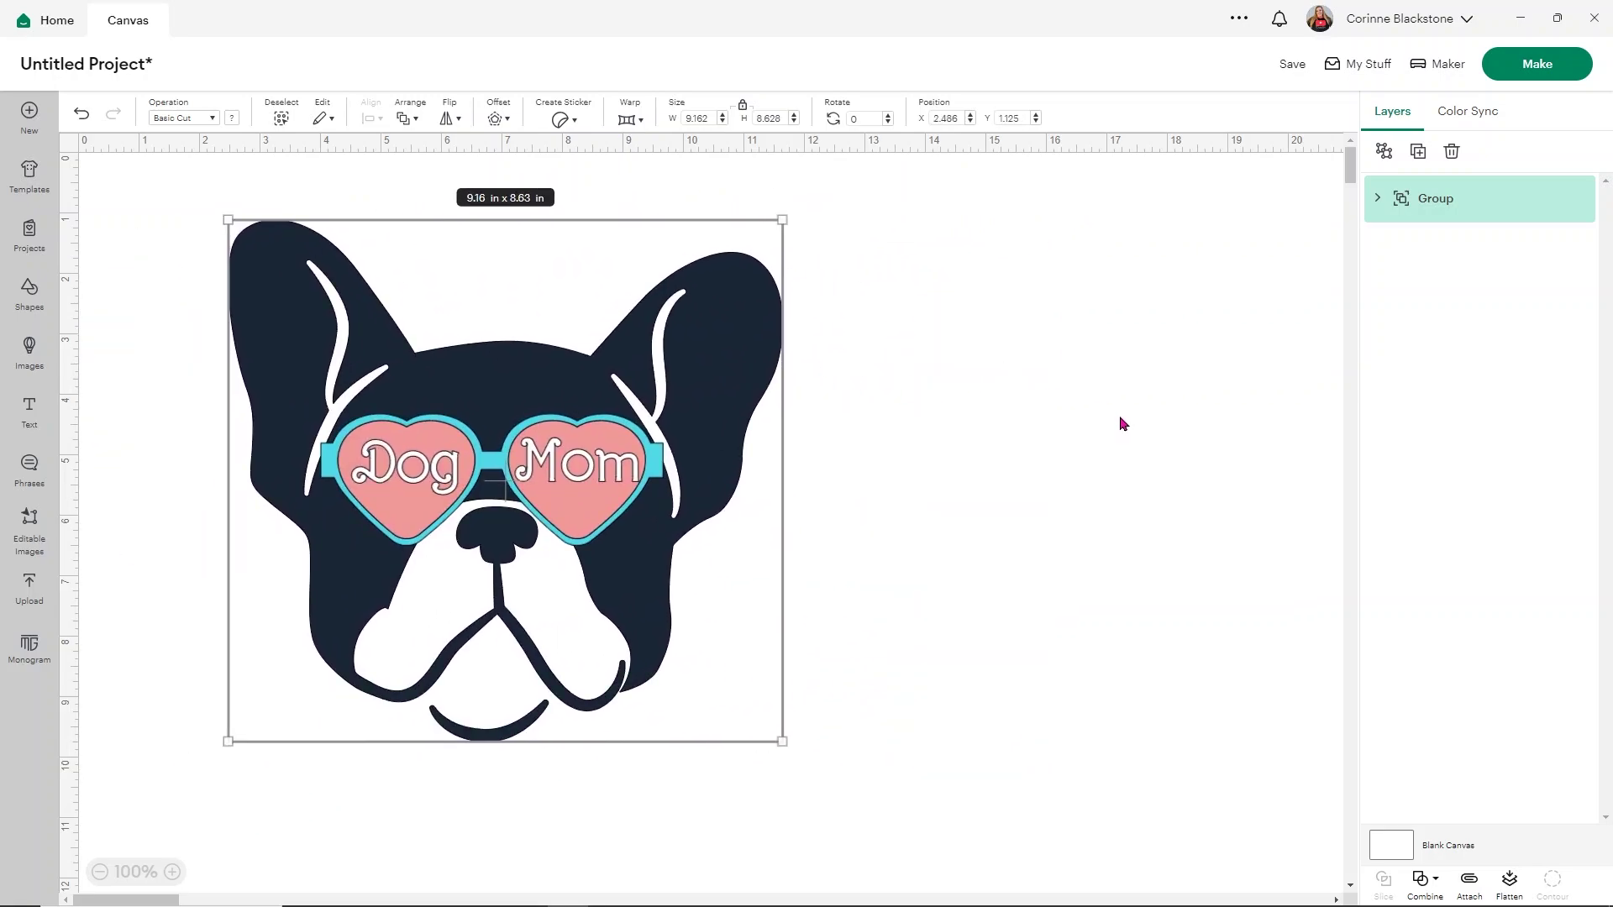
# Try attaching the grouped dog-face, glasses and lens layers, and undo the attachment
pyautogui.click(1469, 880)
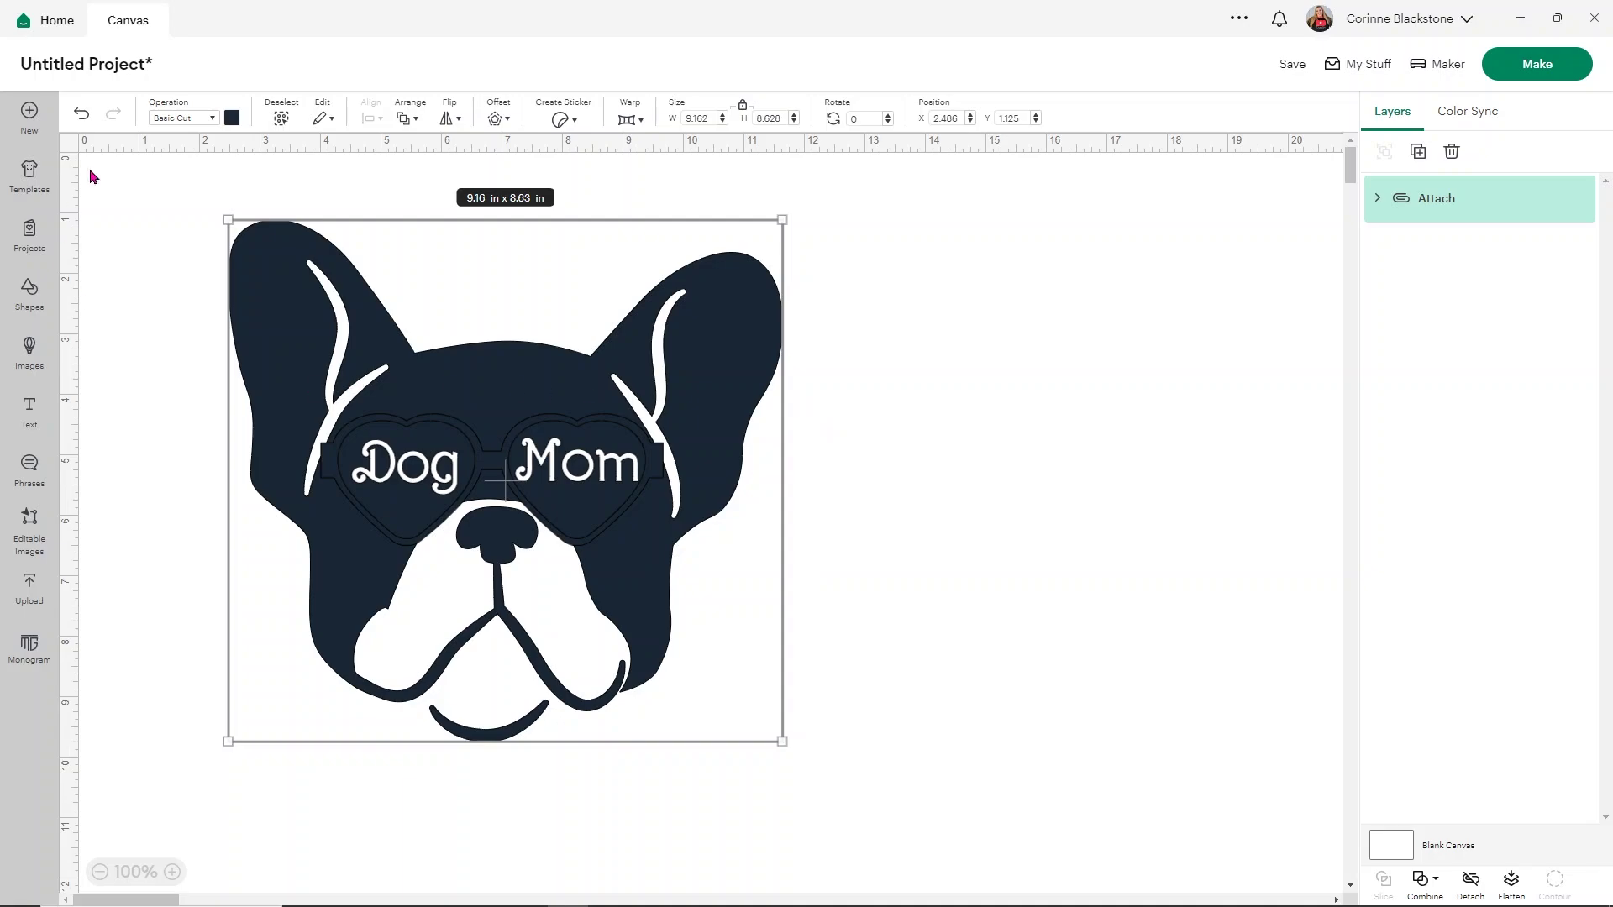
pyautogui.click(82, 117)
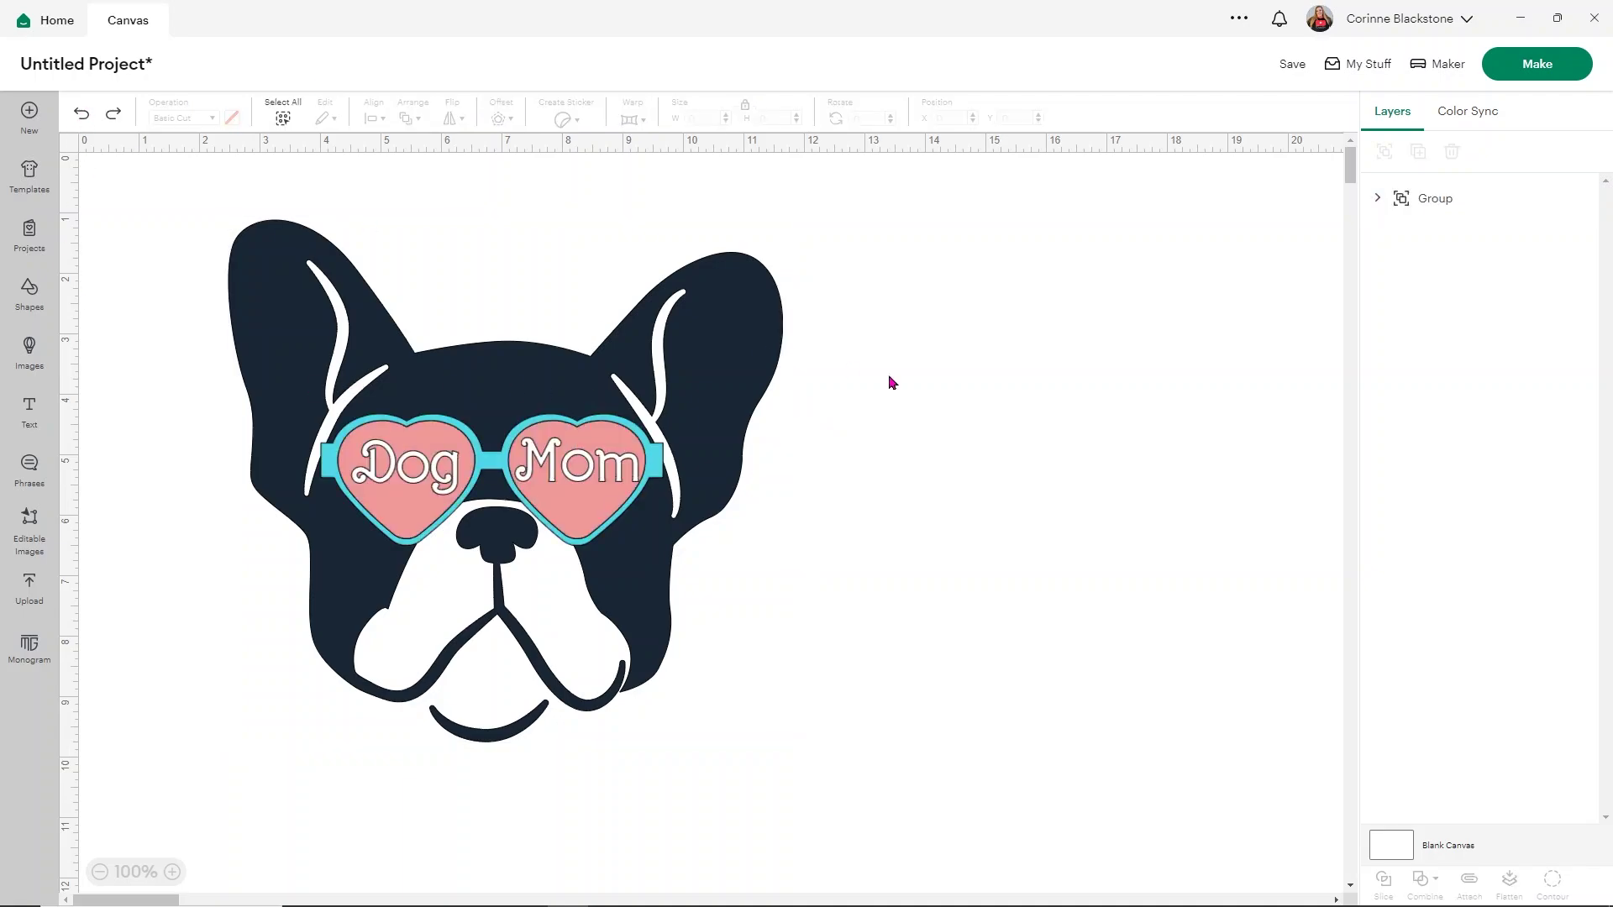
# Ungroup the dog design and spread the pink "Dog Mom" lenses, dog face and blue glasses frame apart on the canvas
pyautogui.moveTo(623, 463); pyautogui.dragTo(762, 434)
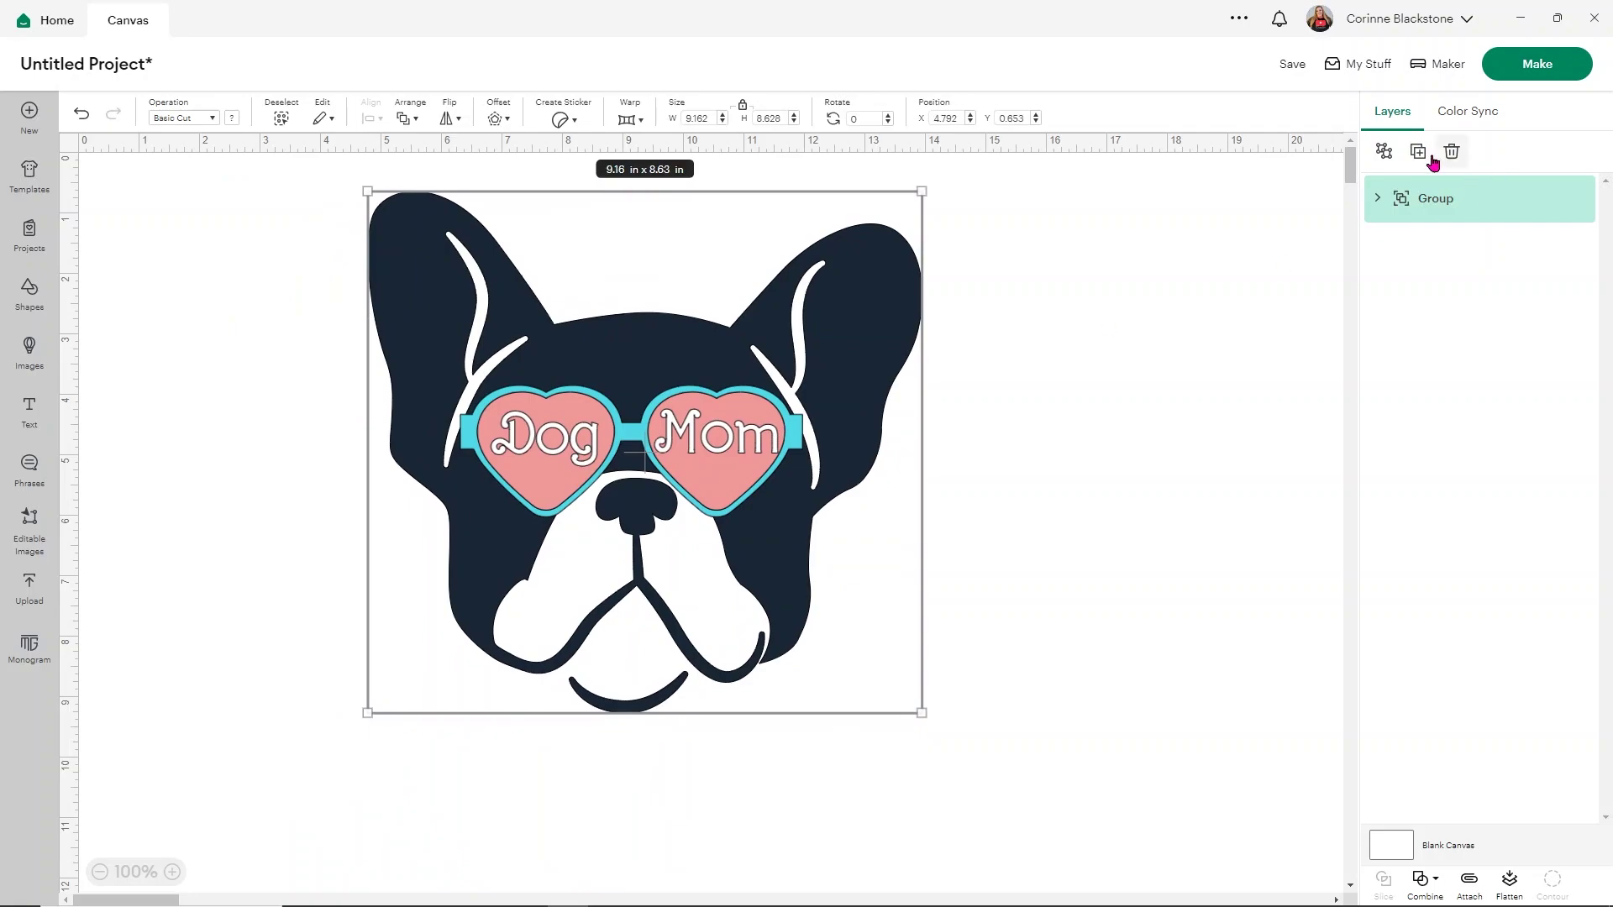
pyautogui.click(1383, 151)
pyautogui.click(957, 414)
pyautogui.moveTo(714, 451); pyautogui.dragTo(1189, 512)
pyautogui.moveTo(799, 440); pyautogui.dragTo(374, 603)
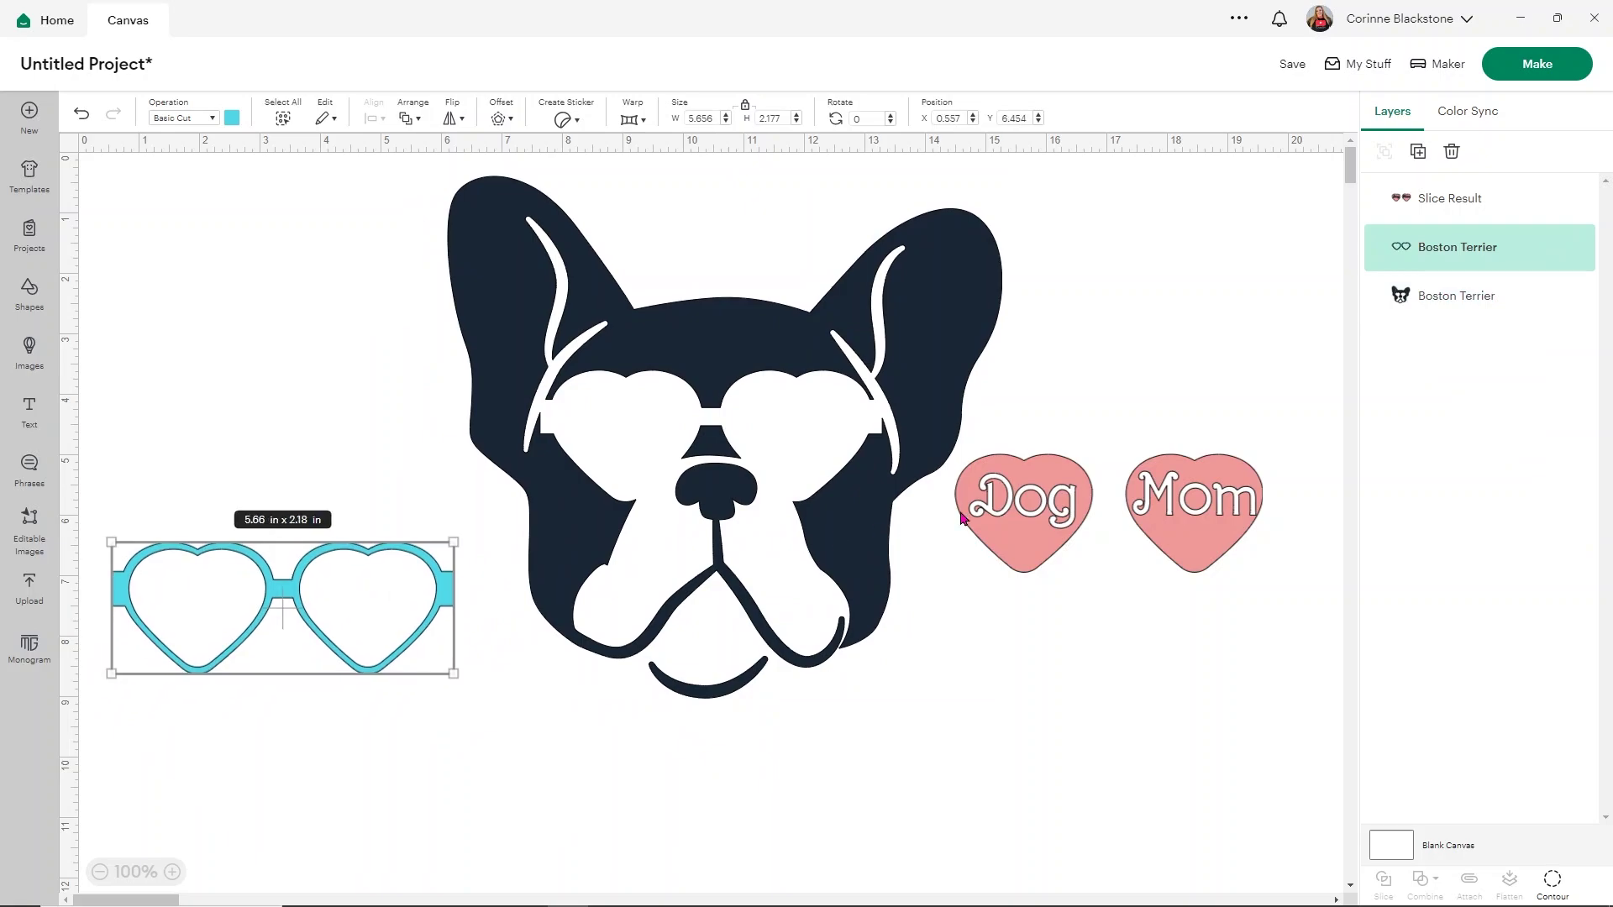
pyautogui.moveTo(1034, 519); pyautogui.dragTo(1014, 582)
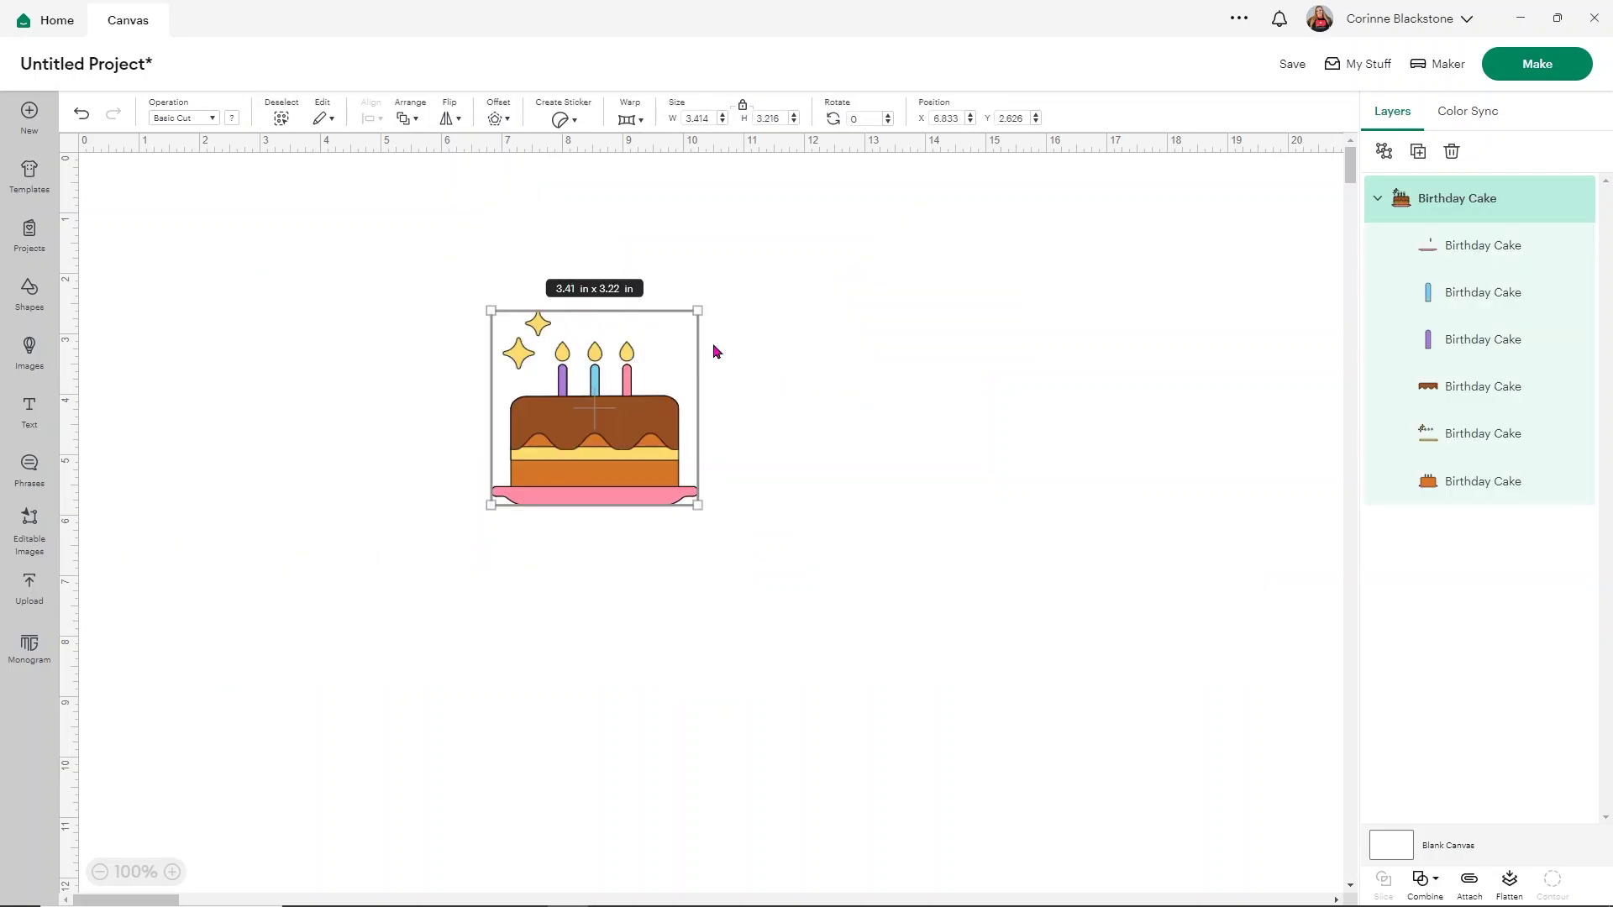
# Enlarge the birthday cake image to about 6.47 × 6.09 in, move it to about X 2.99, Y 1.72 in, and ungroup it
pyautogui.moveTo(700, 309); pyautogui.dragTo(828, 308)
pyautogui.moveTo(718, 371); pyautogui.dragTo(559, 440)
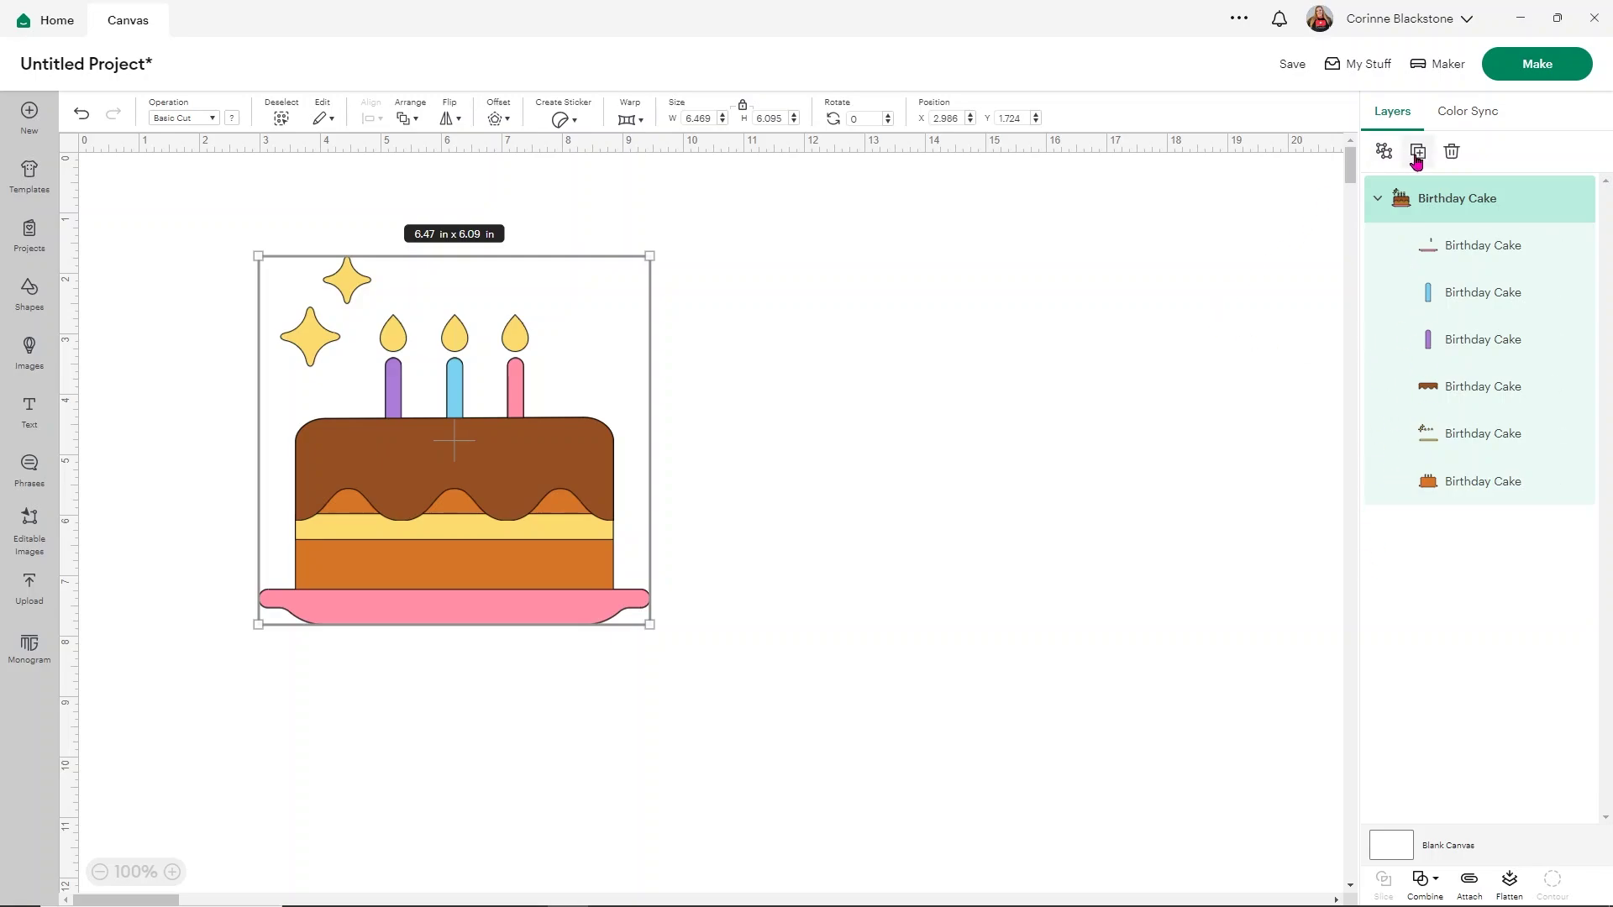
pyautogui.click(1387, 156)
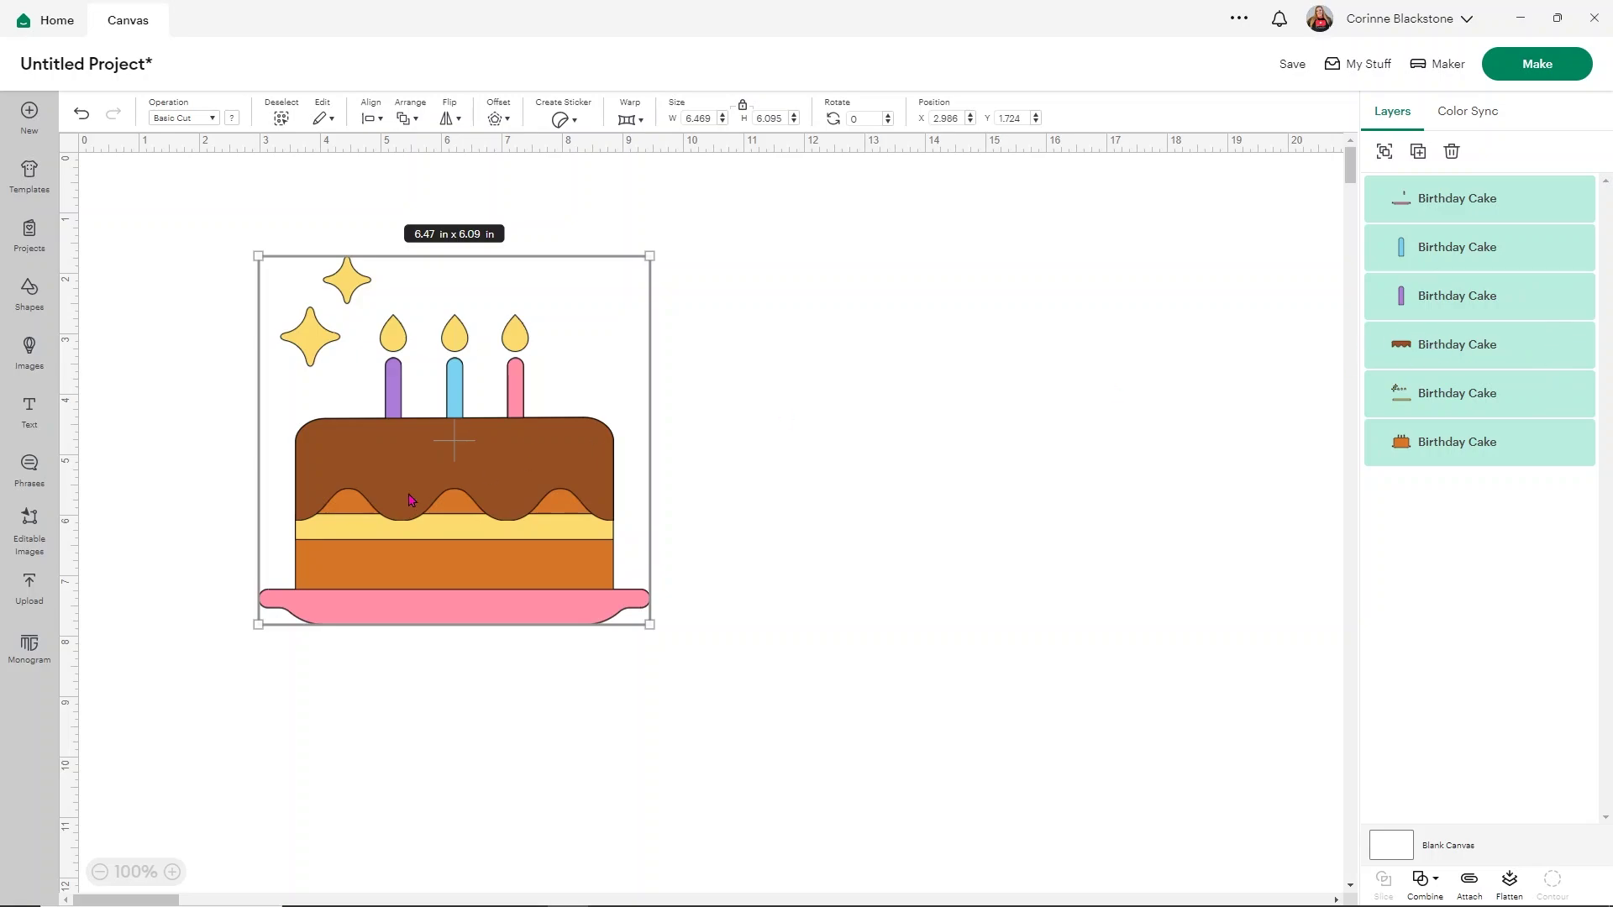
# Hide and show the brown icing, purple candle, blue candle and pink plate layers one at a time to check what lies beneath
pyautogui.click(1553, 346)
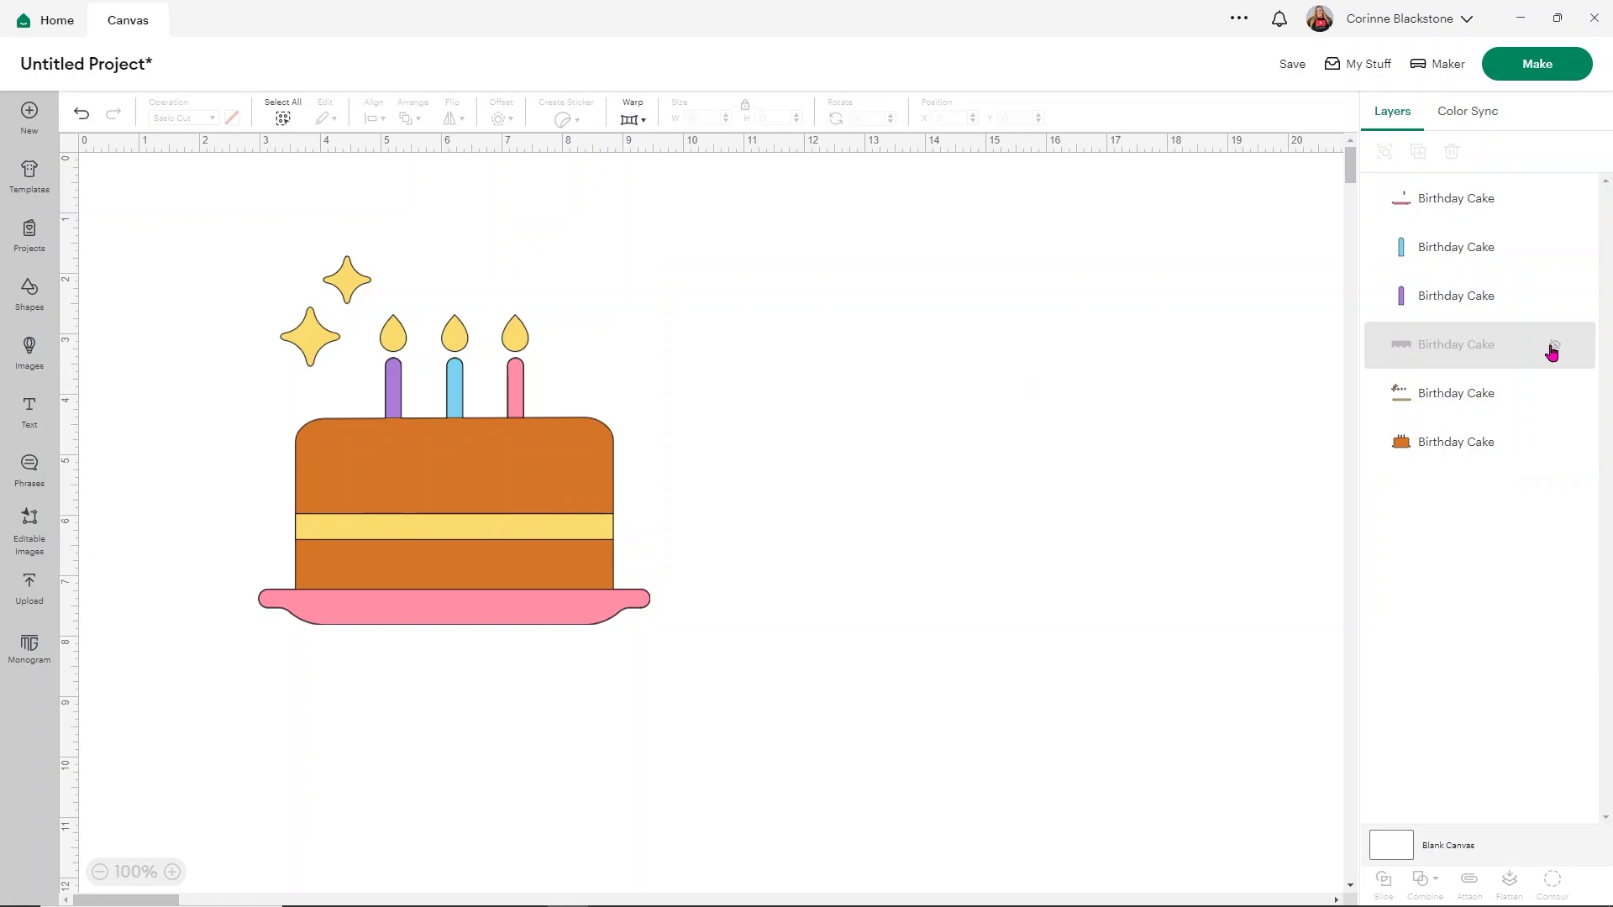
pyautogui.click(1553, 347)
pyautogui.click(1555, 299)
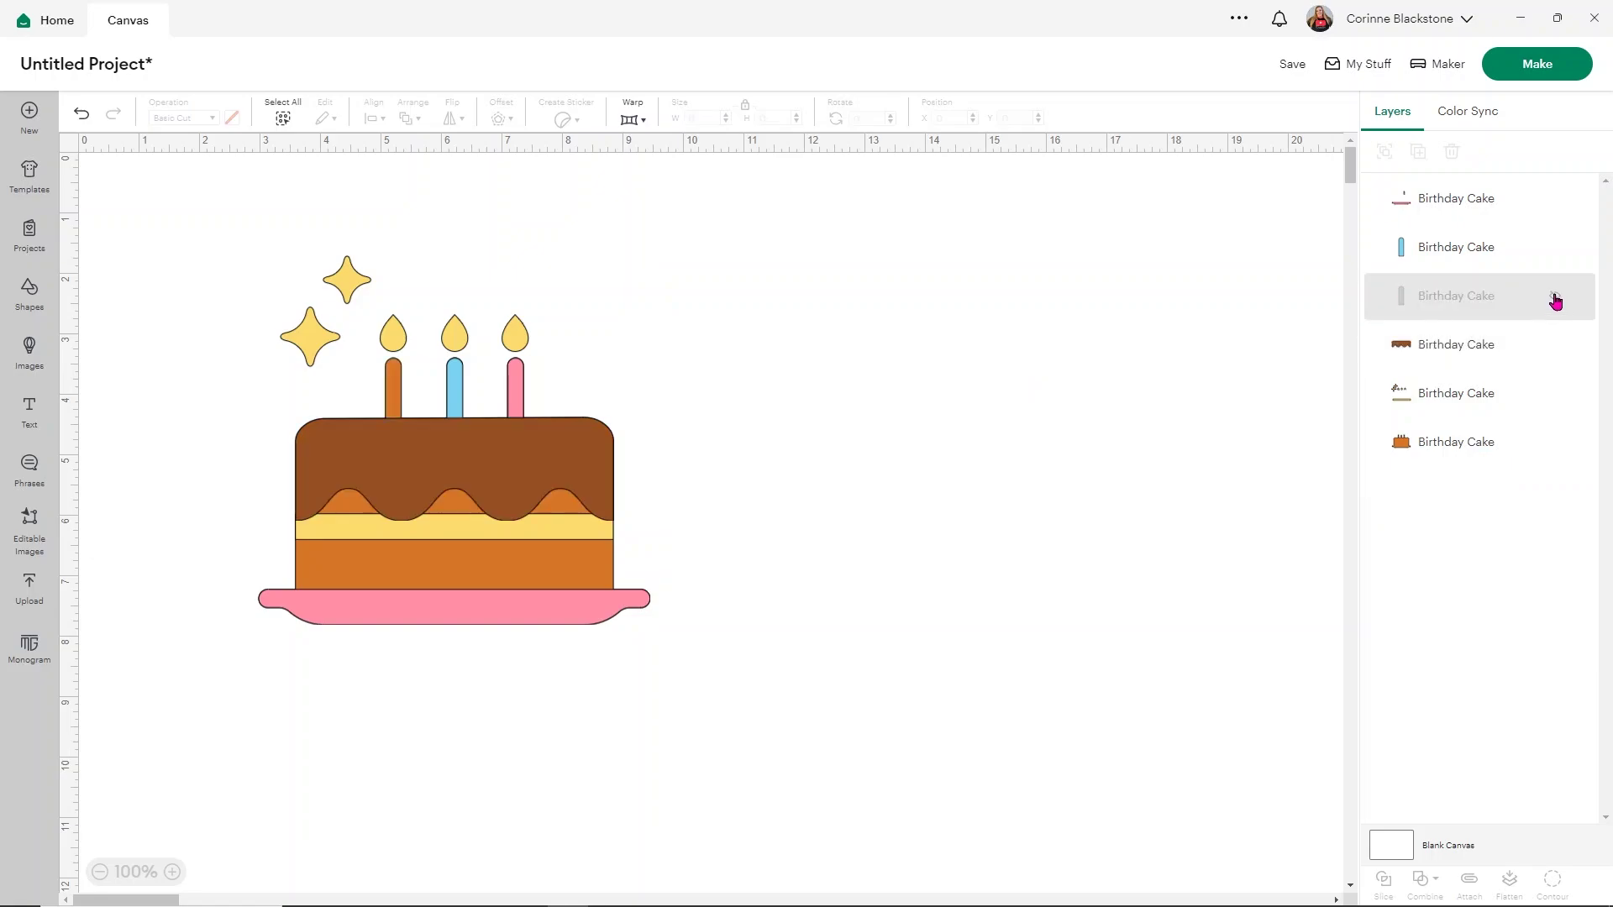
pyautogui.click(1554, 299)
pyautogui.click(1554, 251)
pyautogui.click(1555, 252)
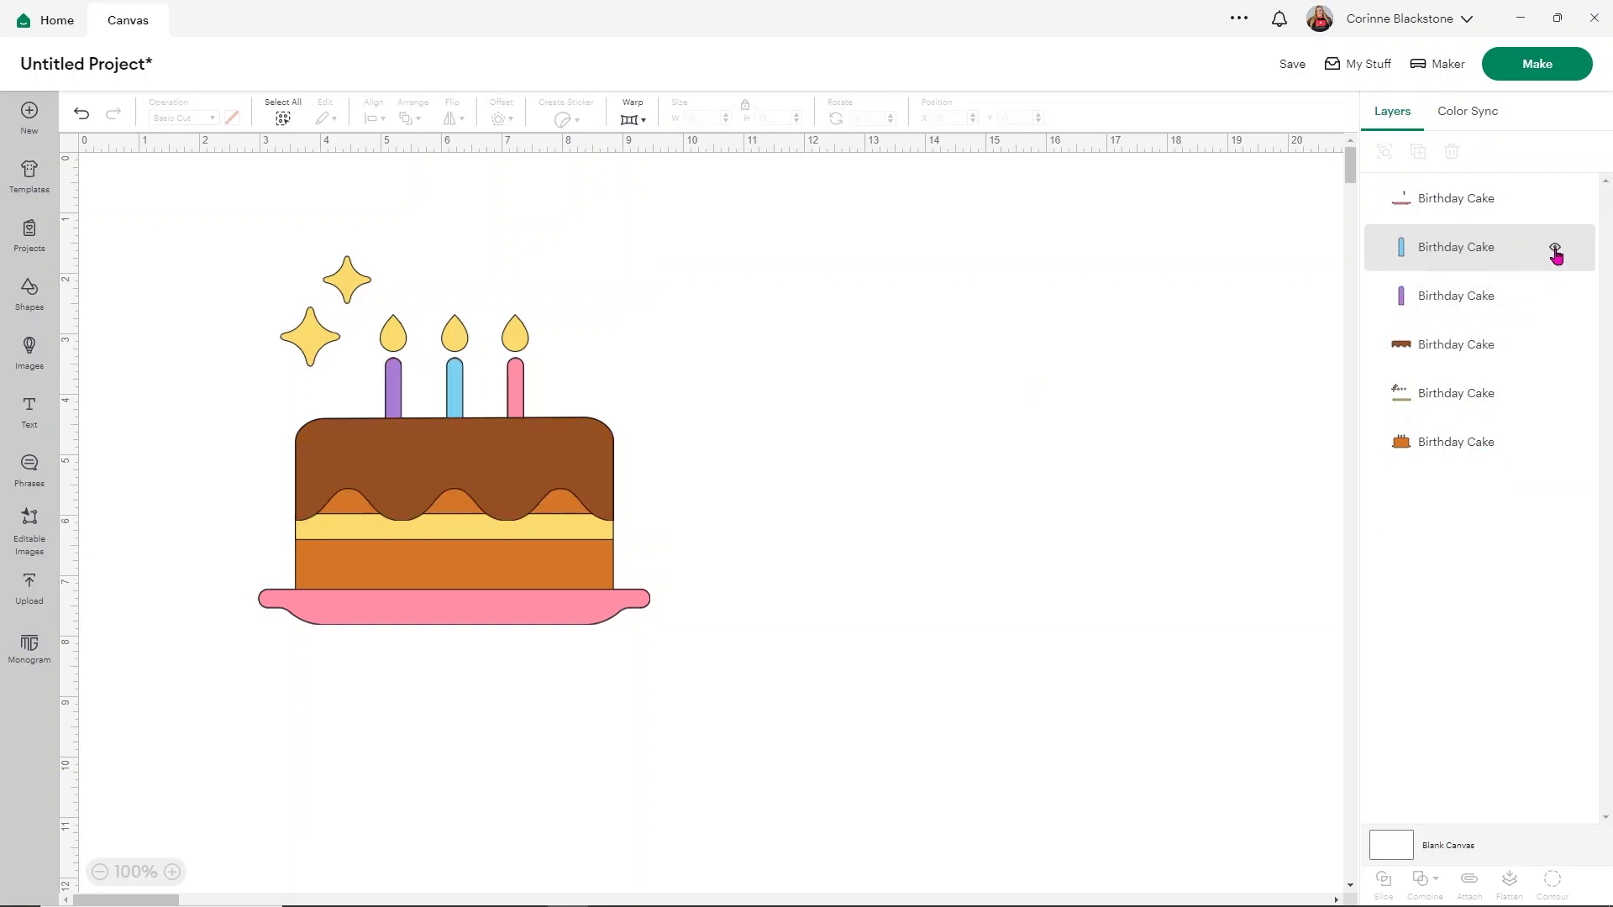
pyautogui.click(1555, 201)
pyautogui.click(1555, 202)
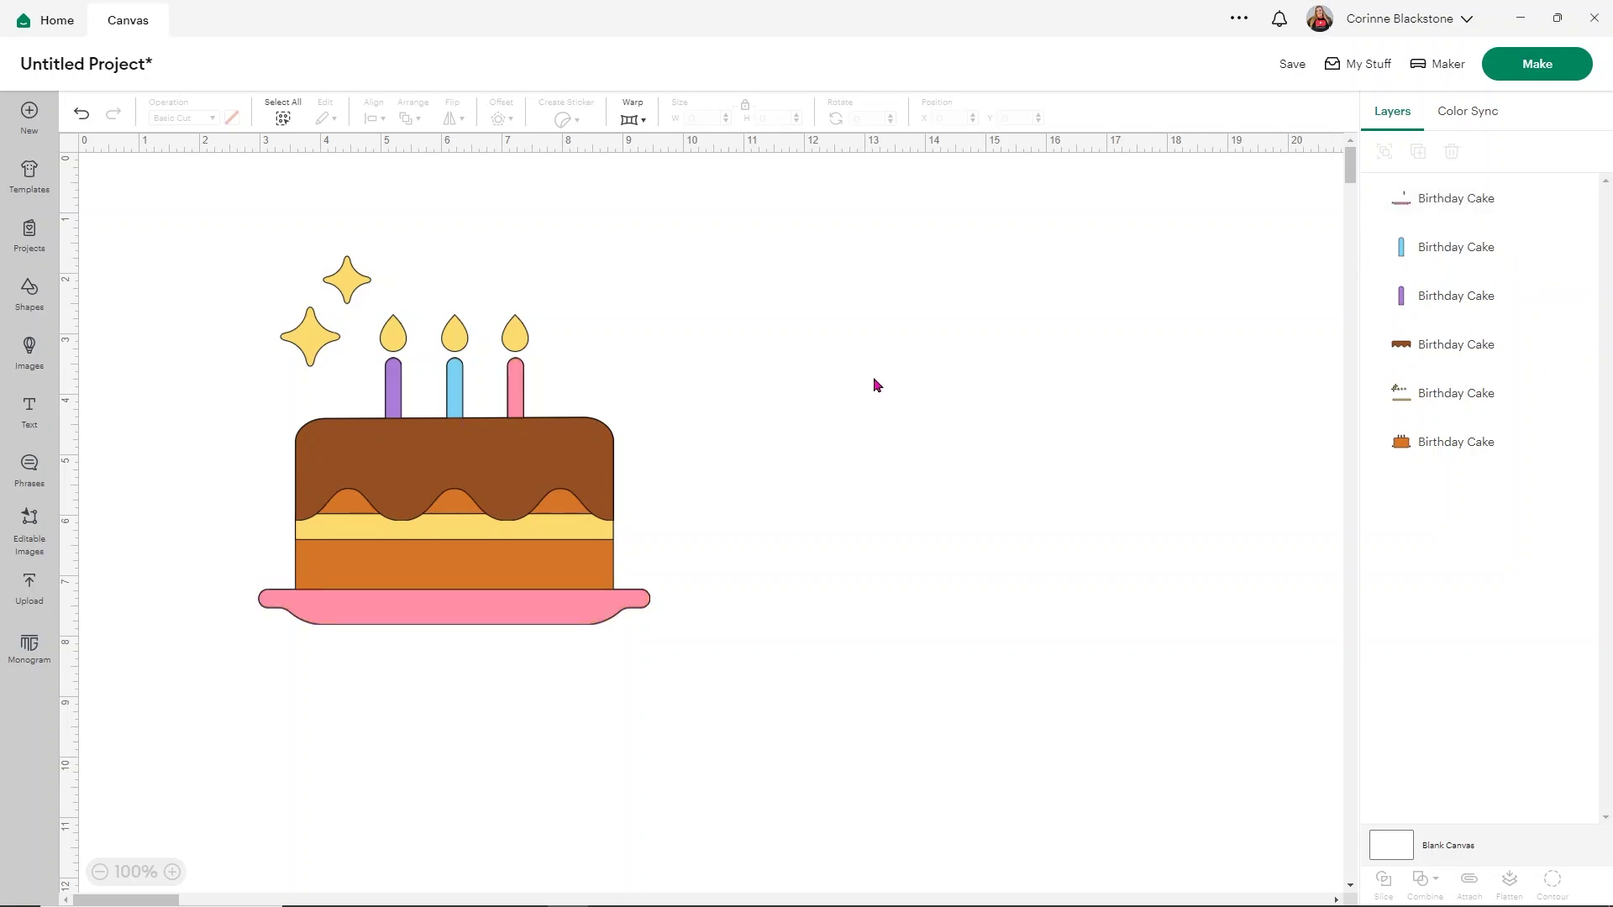
# Hide the blue candle, purple candle and pink plate layers together to examine the orange base, and show all three again
pyautogui.click(1554, 250)
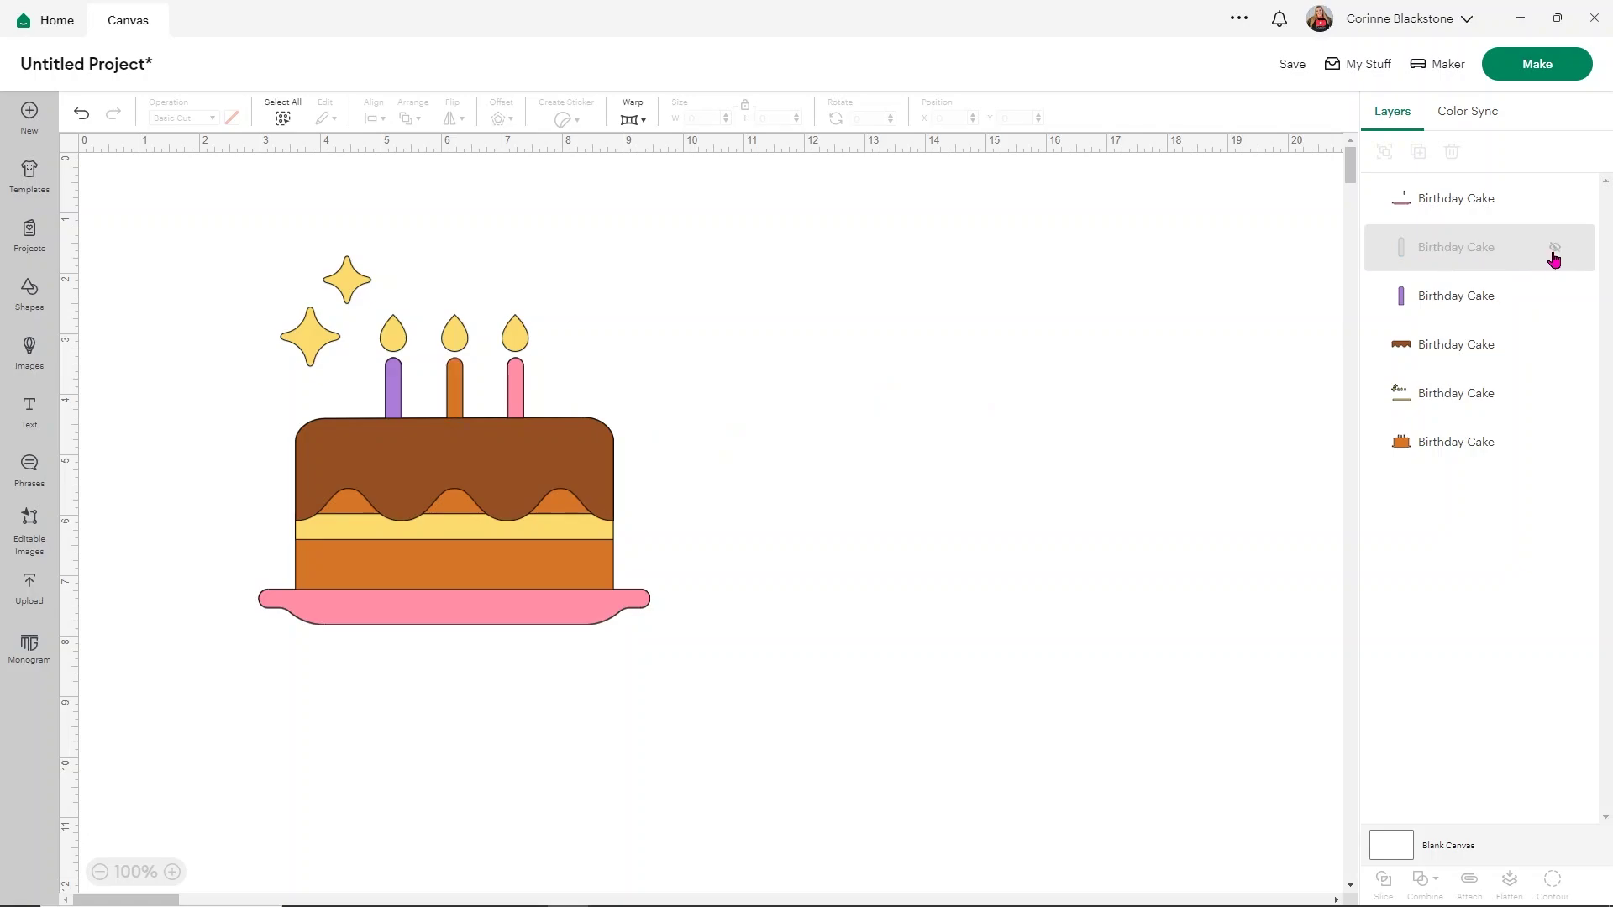
pyautogui.click(1554, 297)
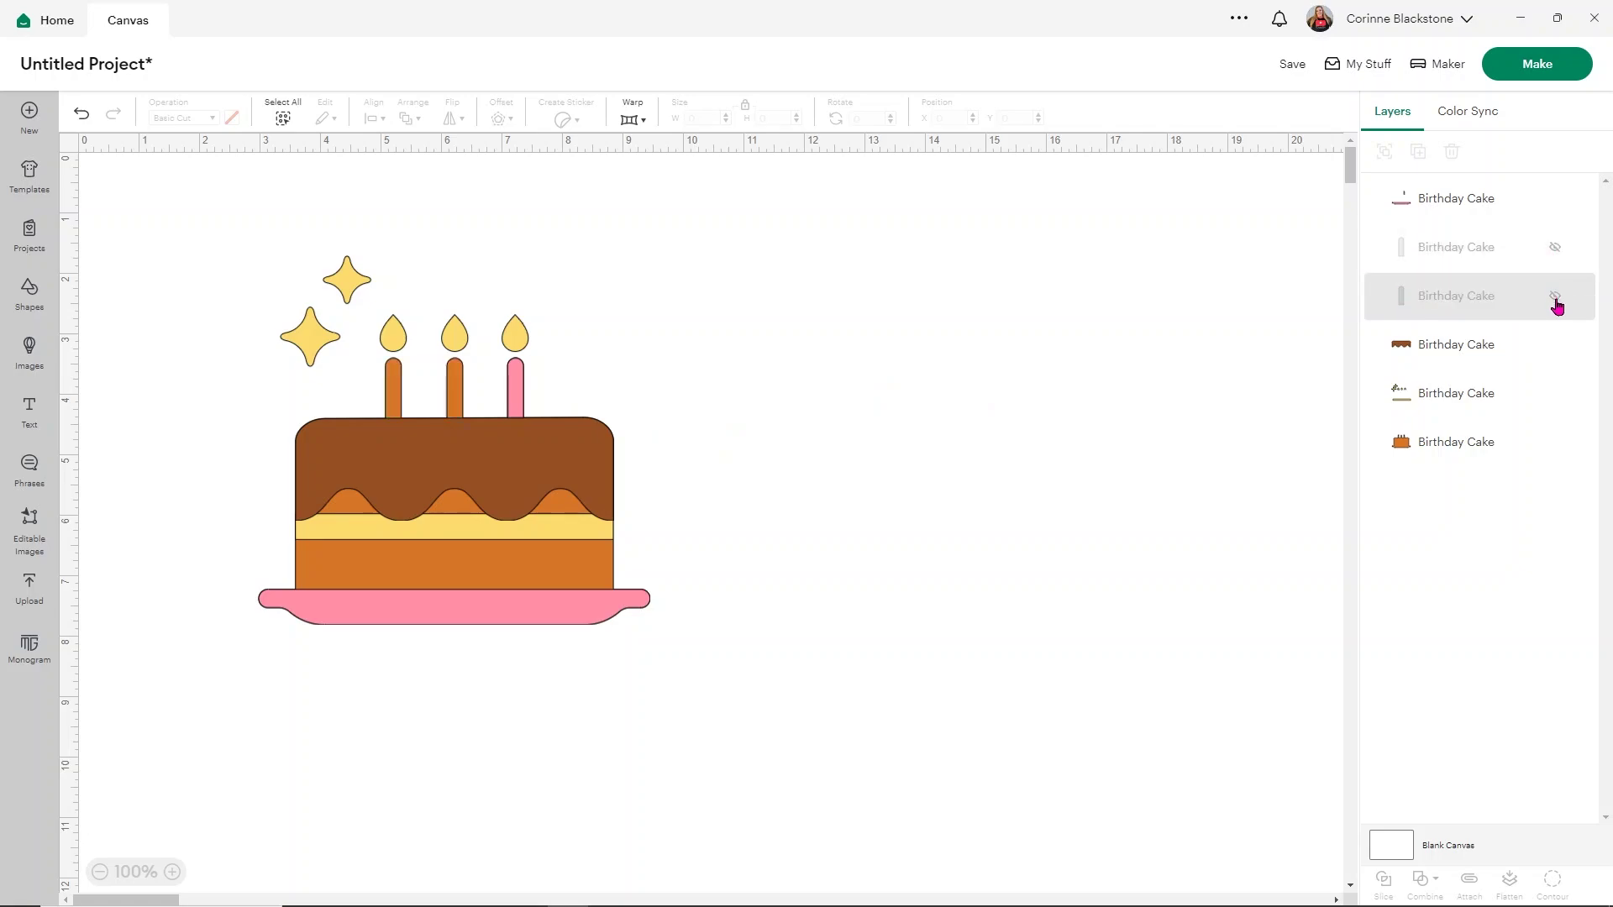
pyautogui.click(1554, 201)
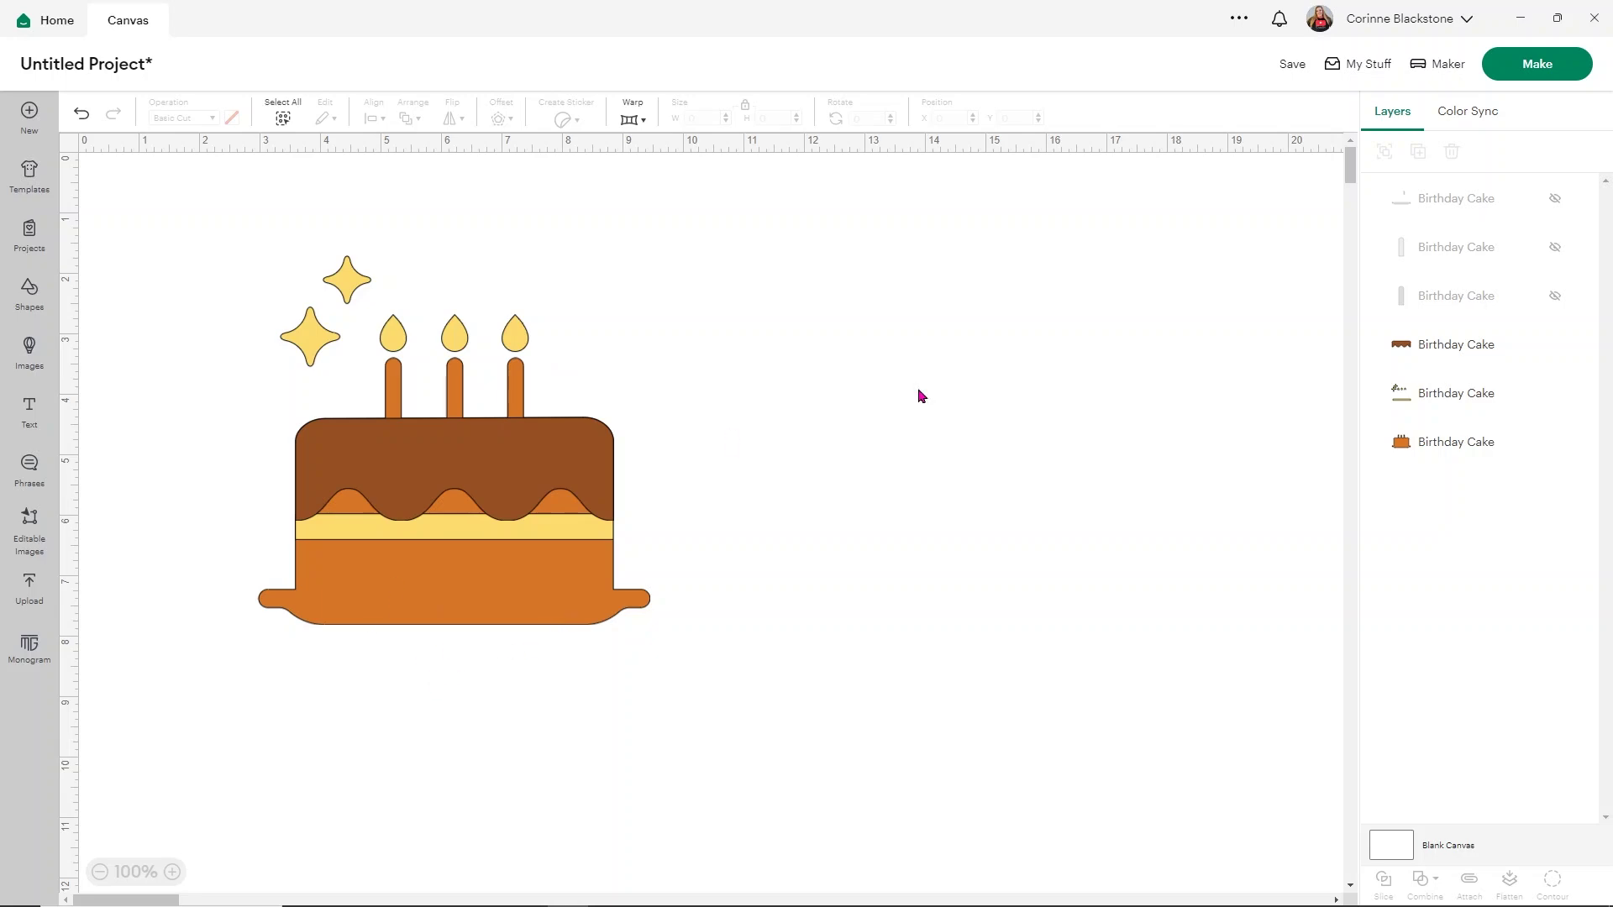
pyautogui.click(1555, 249)
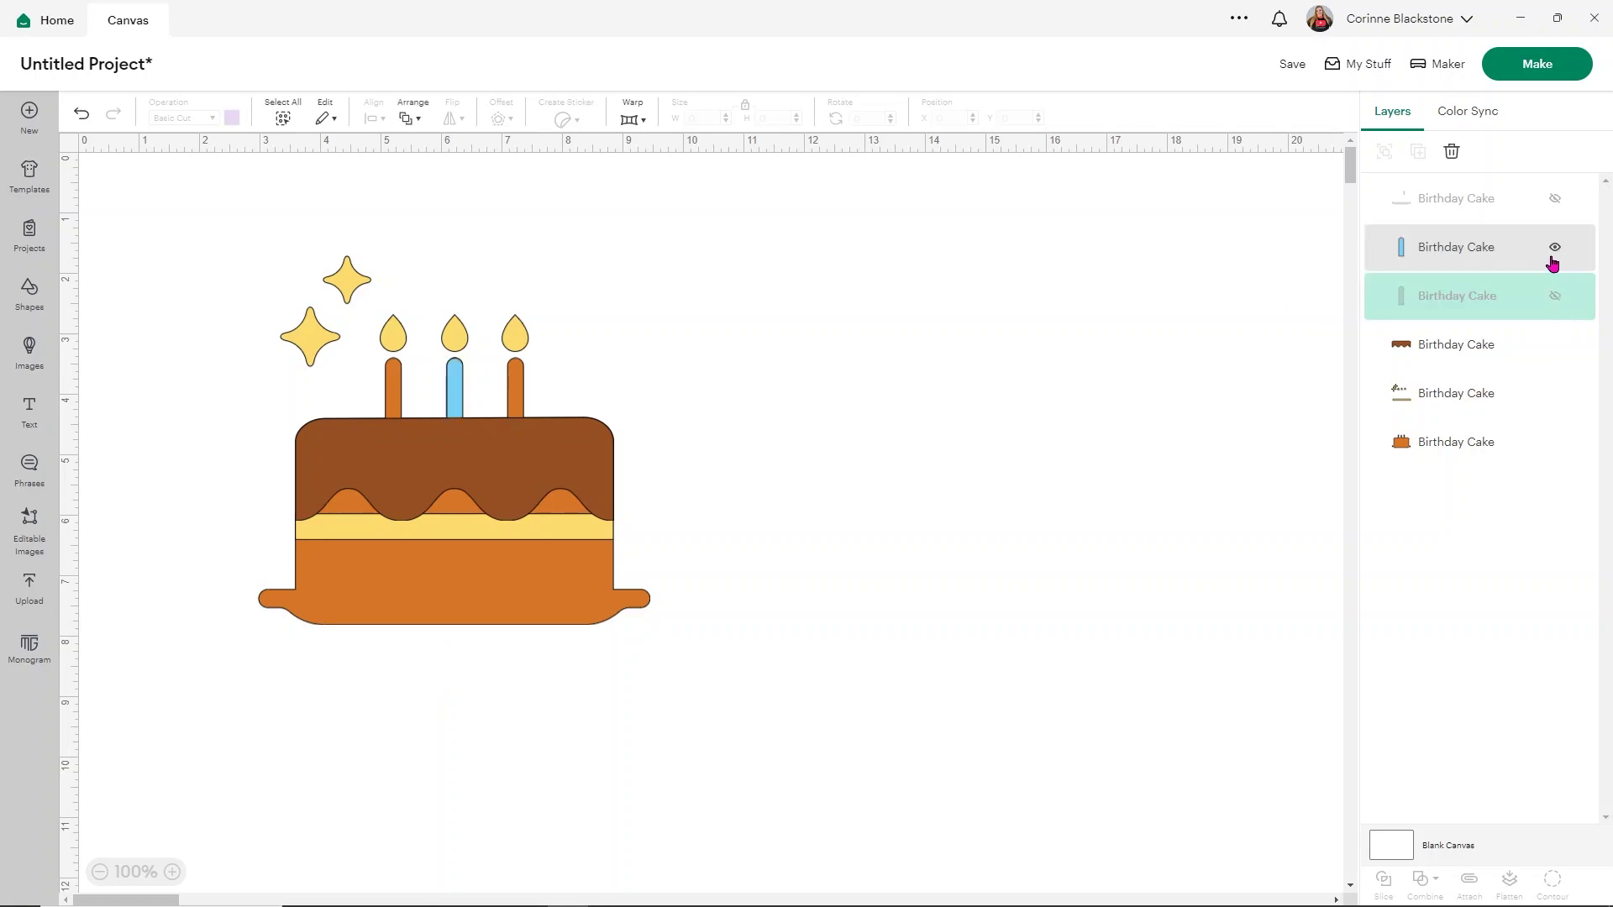
pyautogui.click(1555, 296)
pyautogui.click(1554, 198)
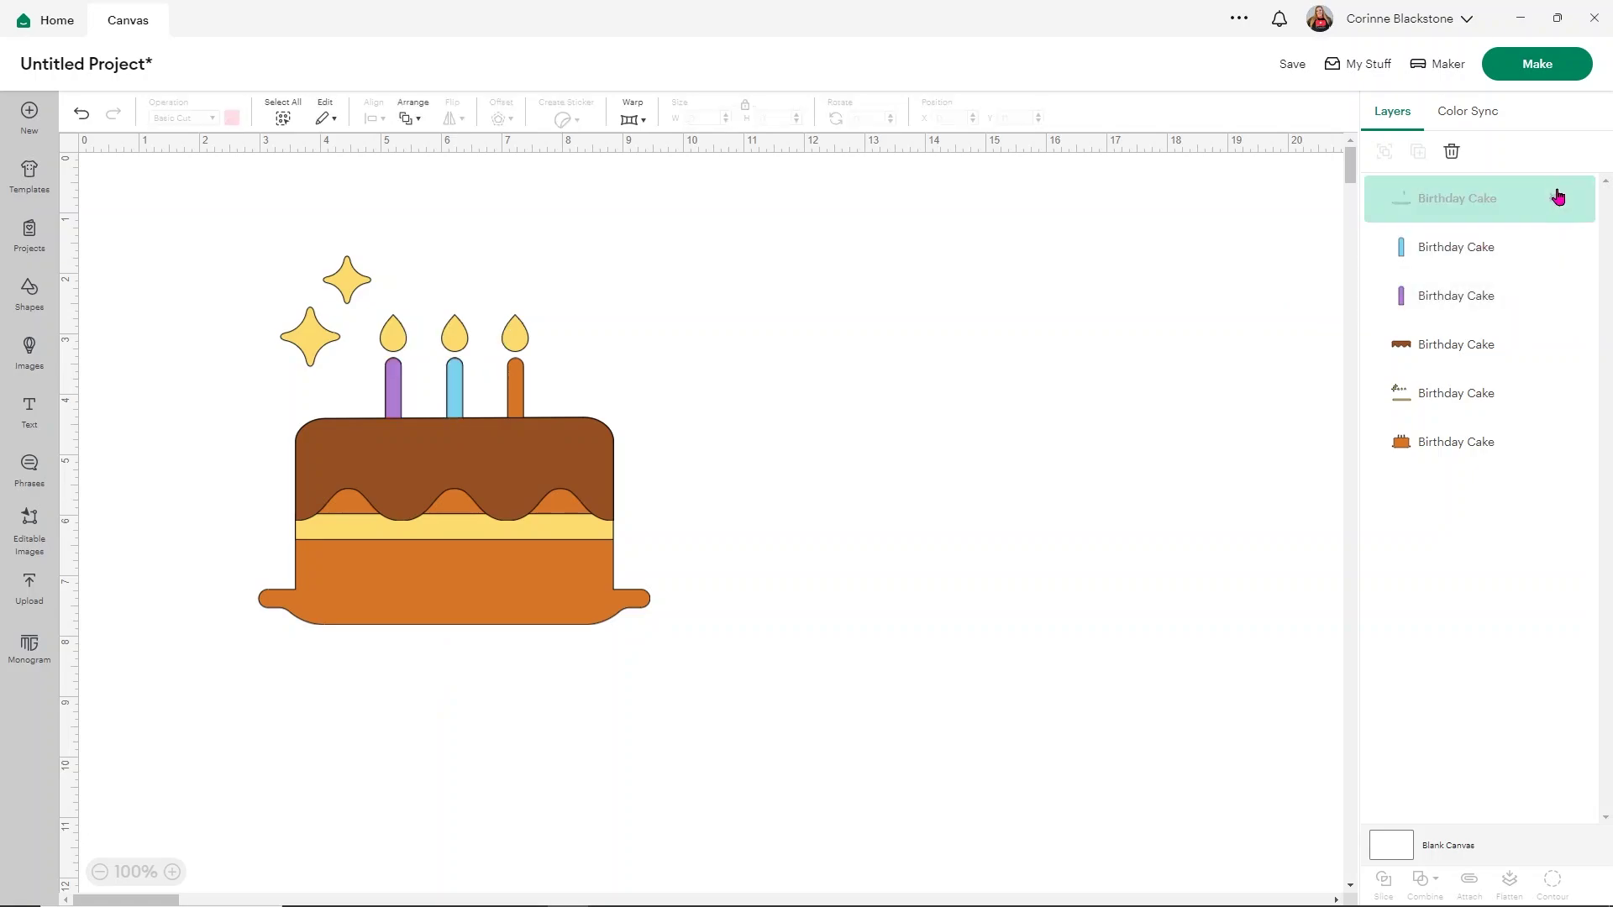
pyautogui.click(1554, 200)
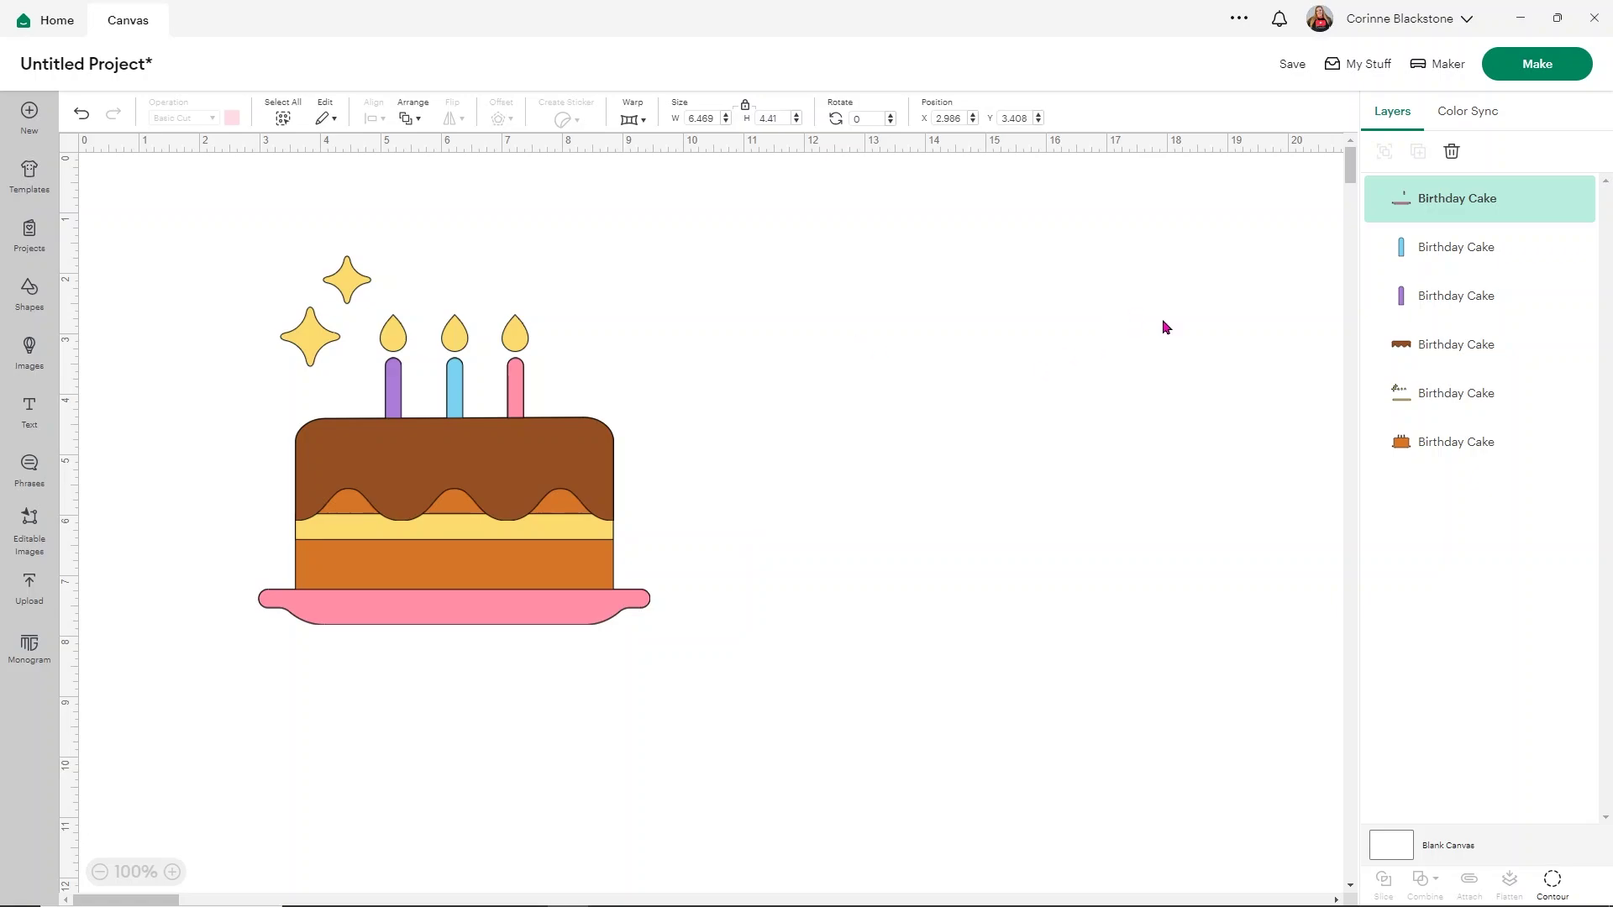
# Hide the brown icing and yellow detail layers, and slice the pink plate-and-candle layer with the orange cake base
pyautogui.click(1556, 346)
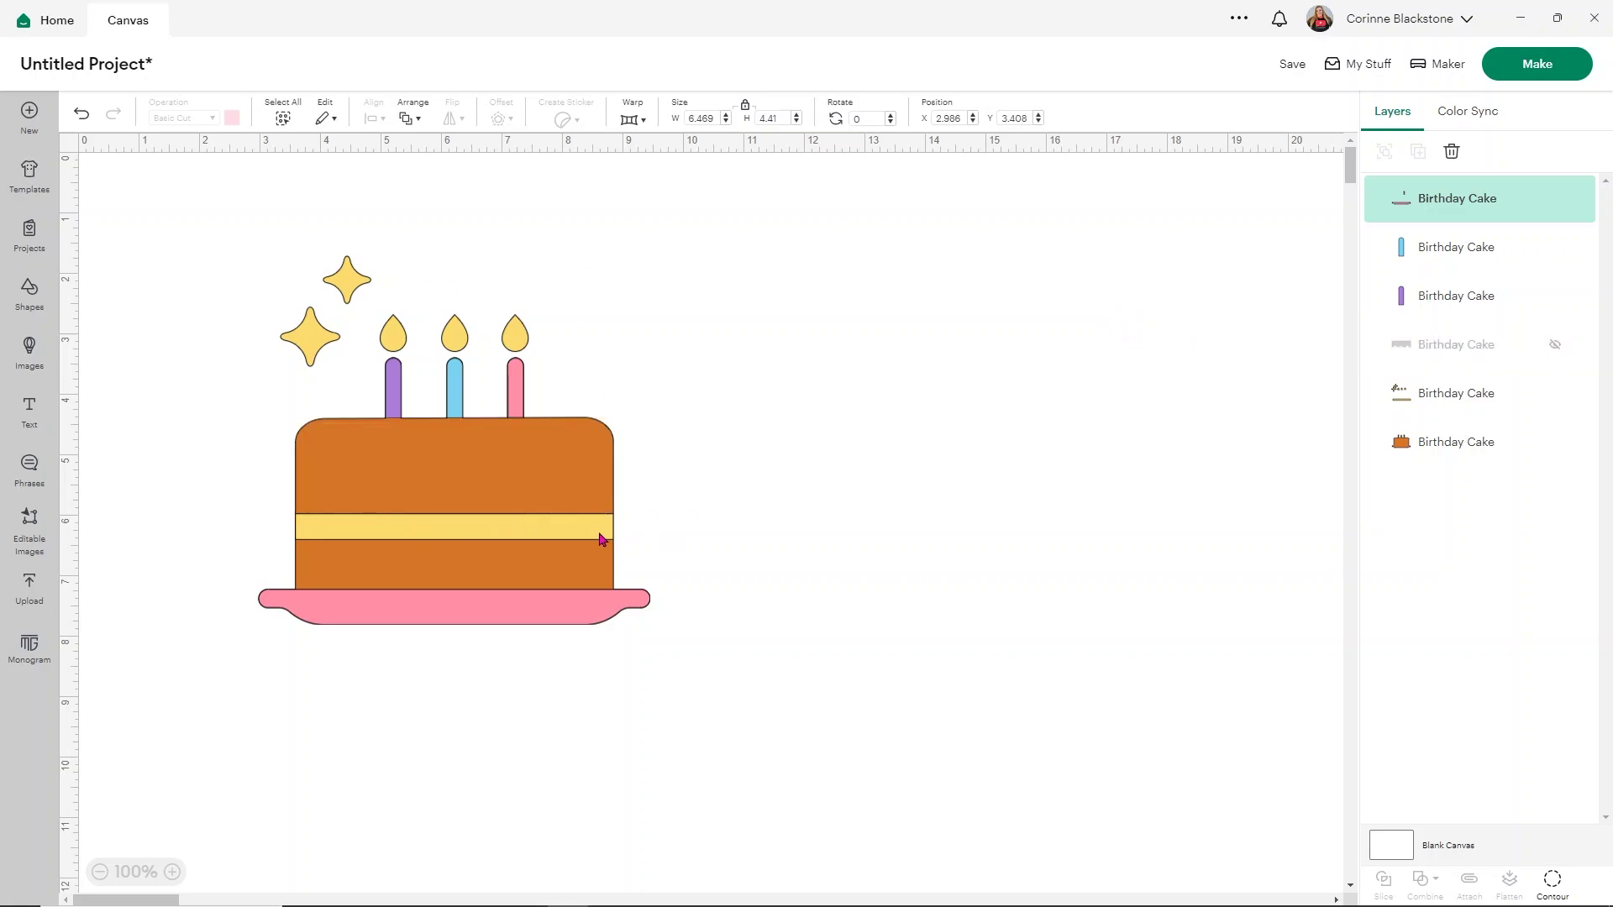
pyautogui.click(1554, 397)
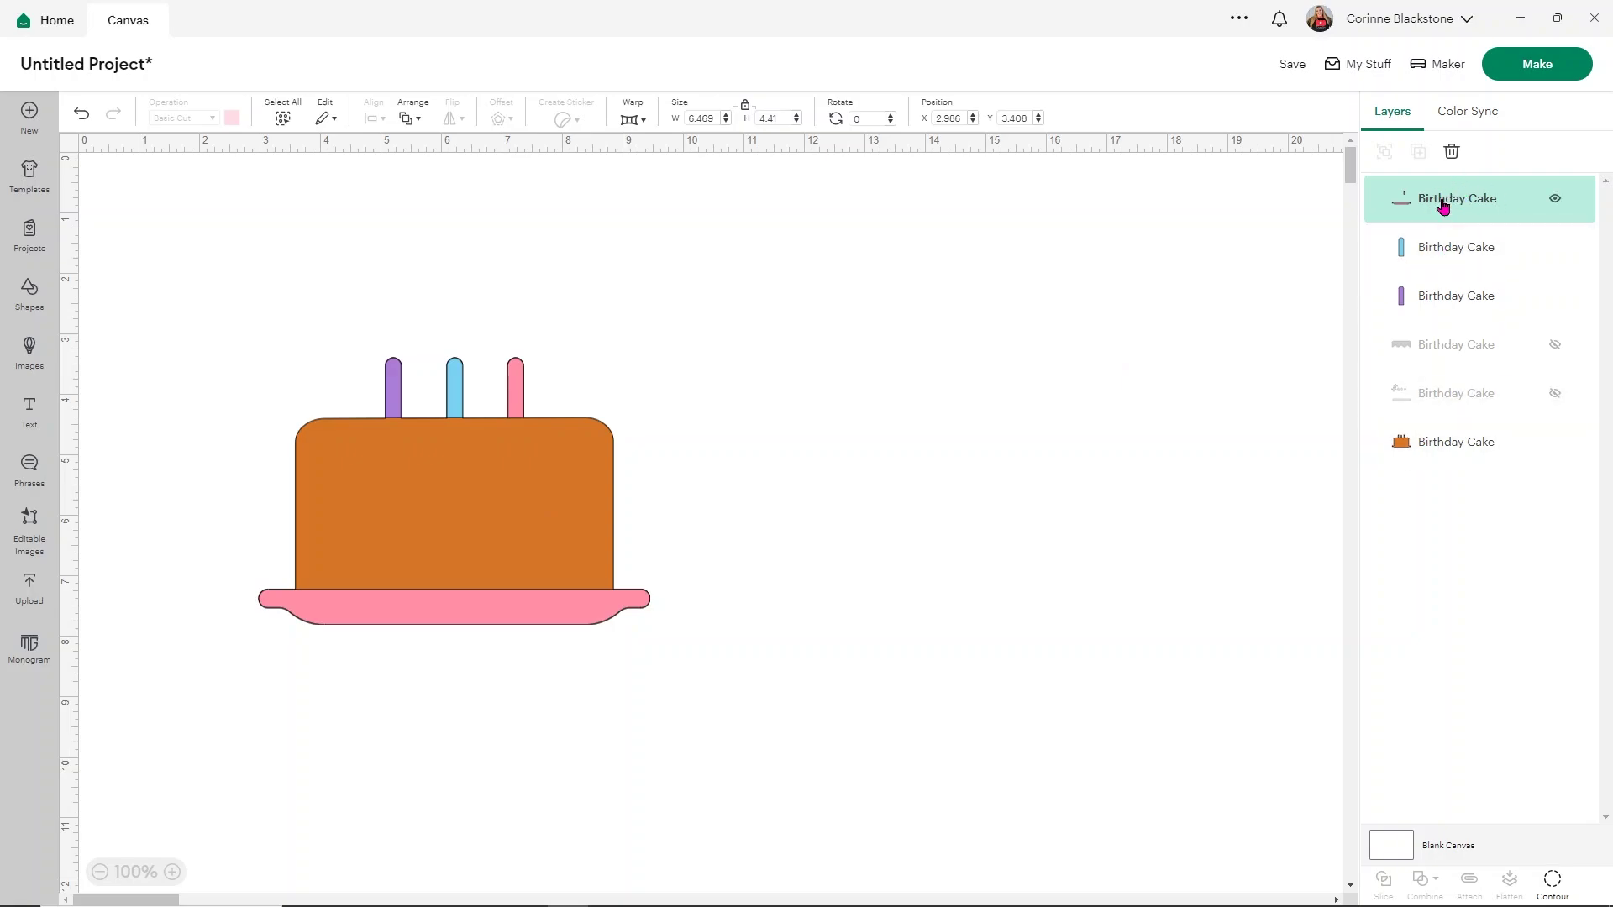
pyautogui.click(1426, 457)
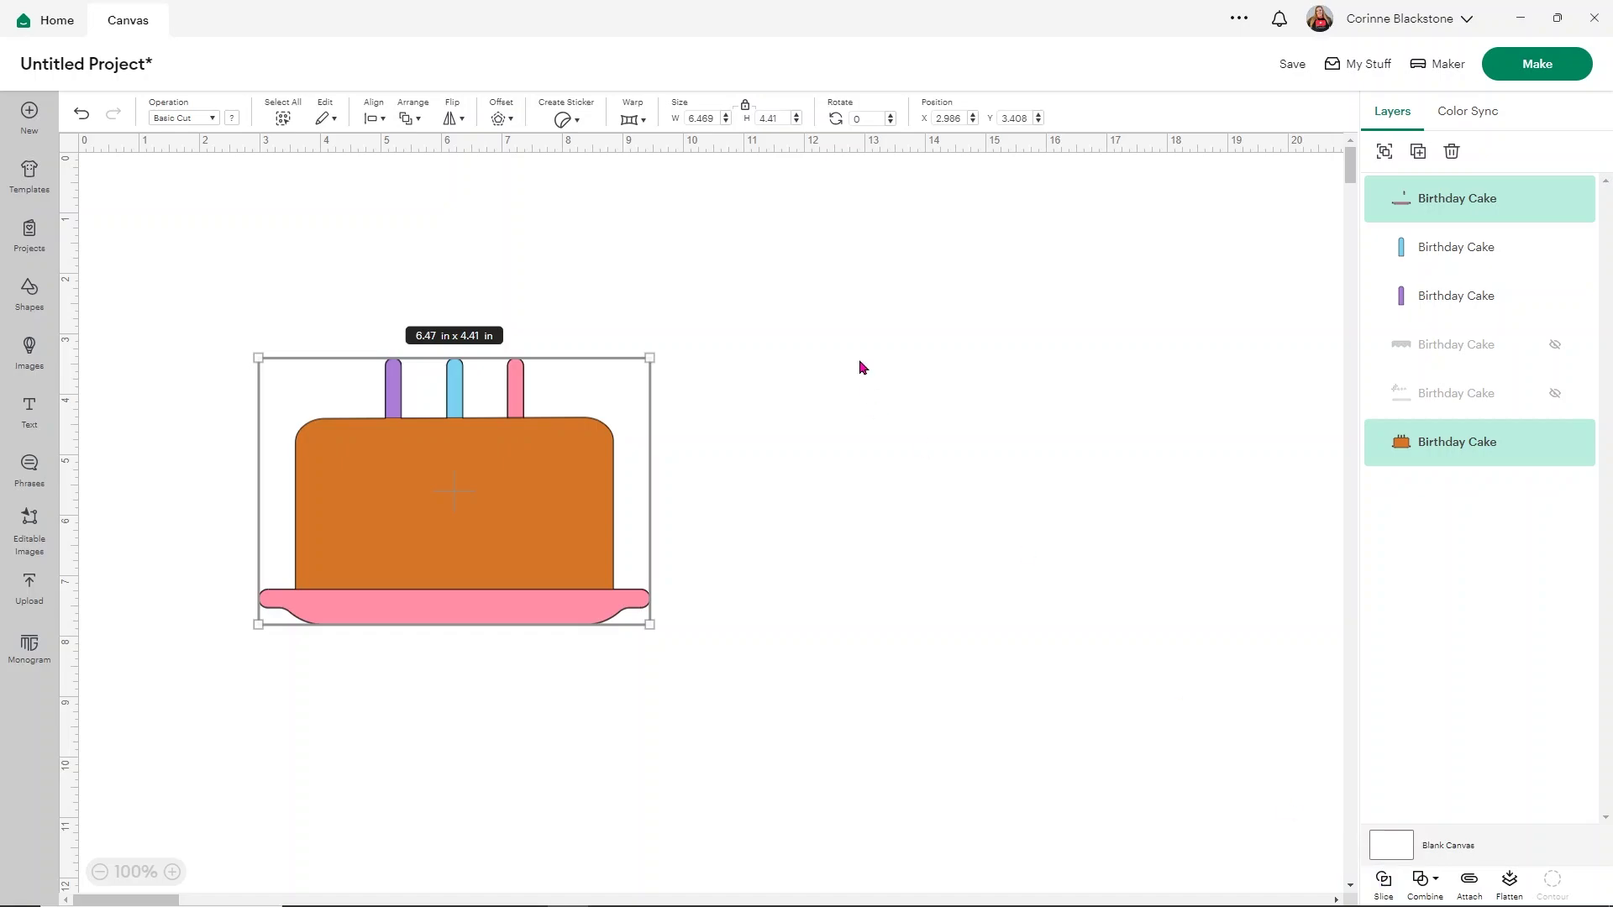
pyautogui.hotkey('shift', 'alt', 'q')
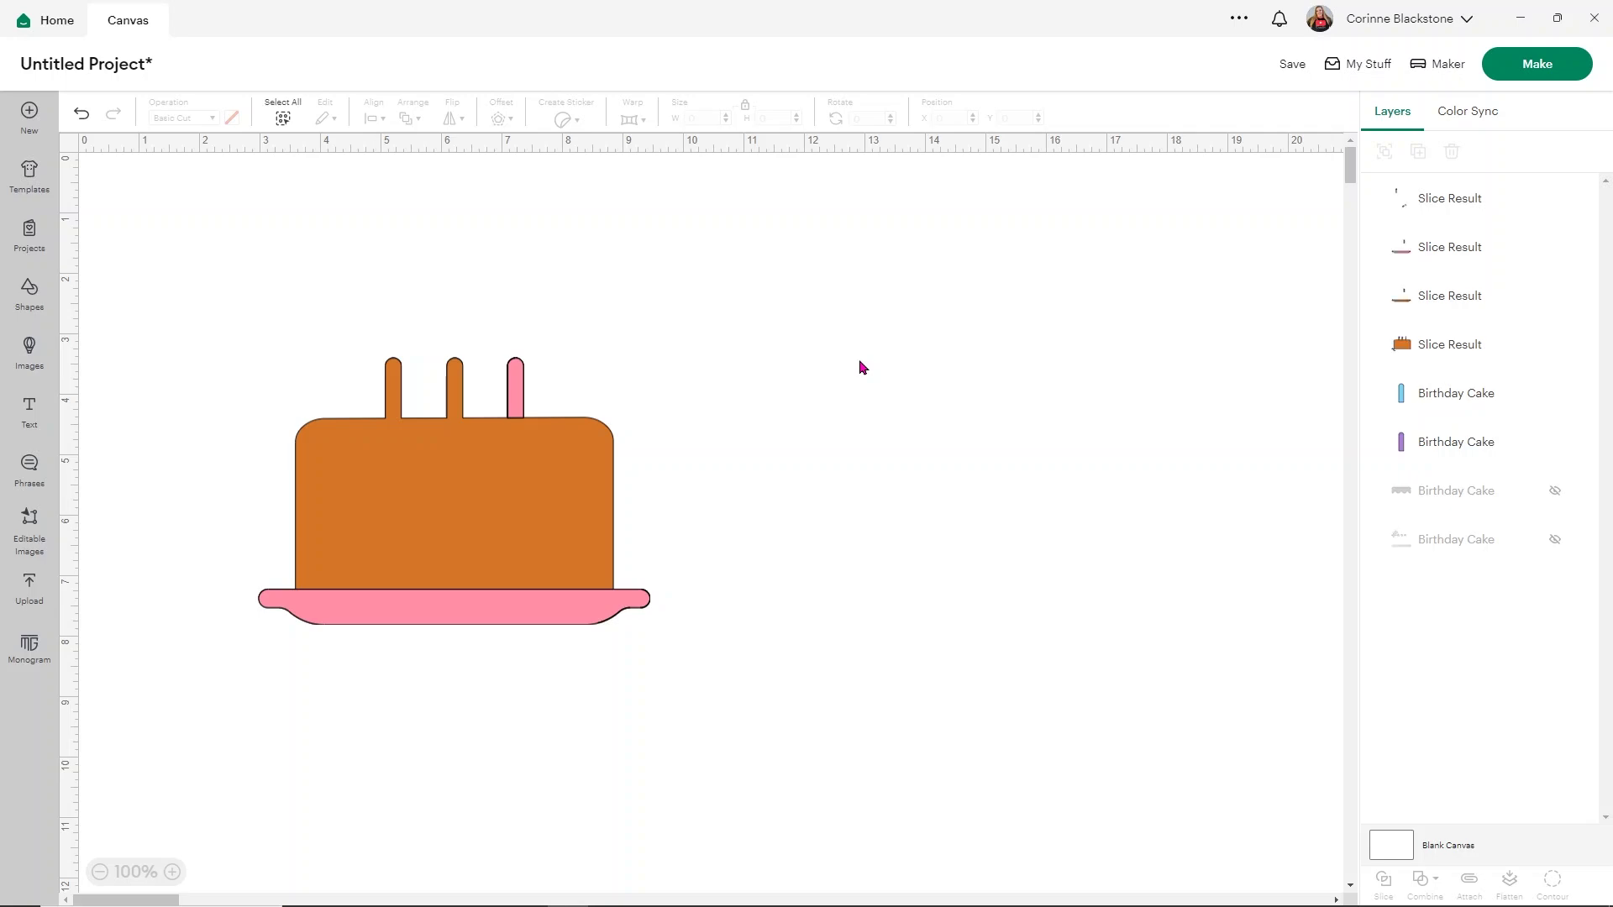
# Delete the thin pink leftover and the orange plate-and-candle cutout, and move the pink plate-and-candle piece to about X 13.11, Y 5.53 in
pyautogui.click(1440, 215)
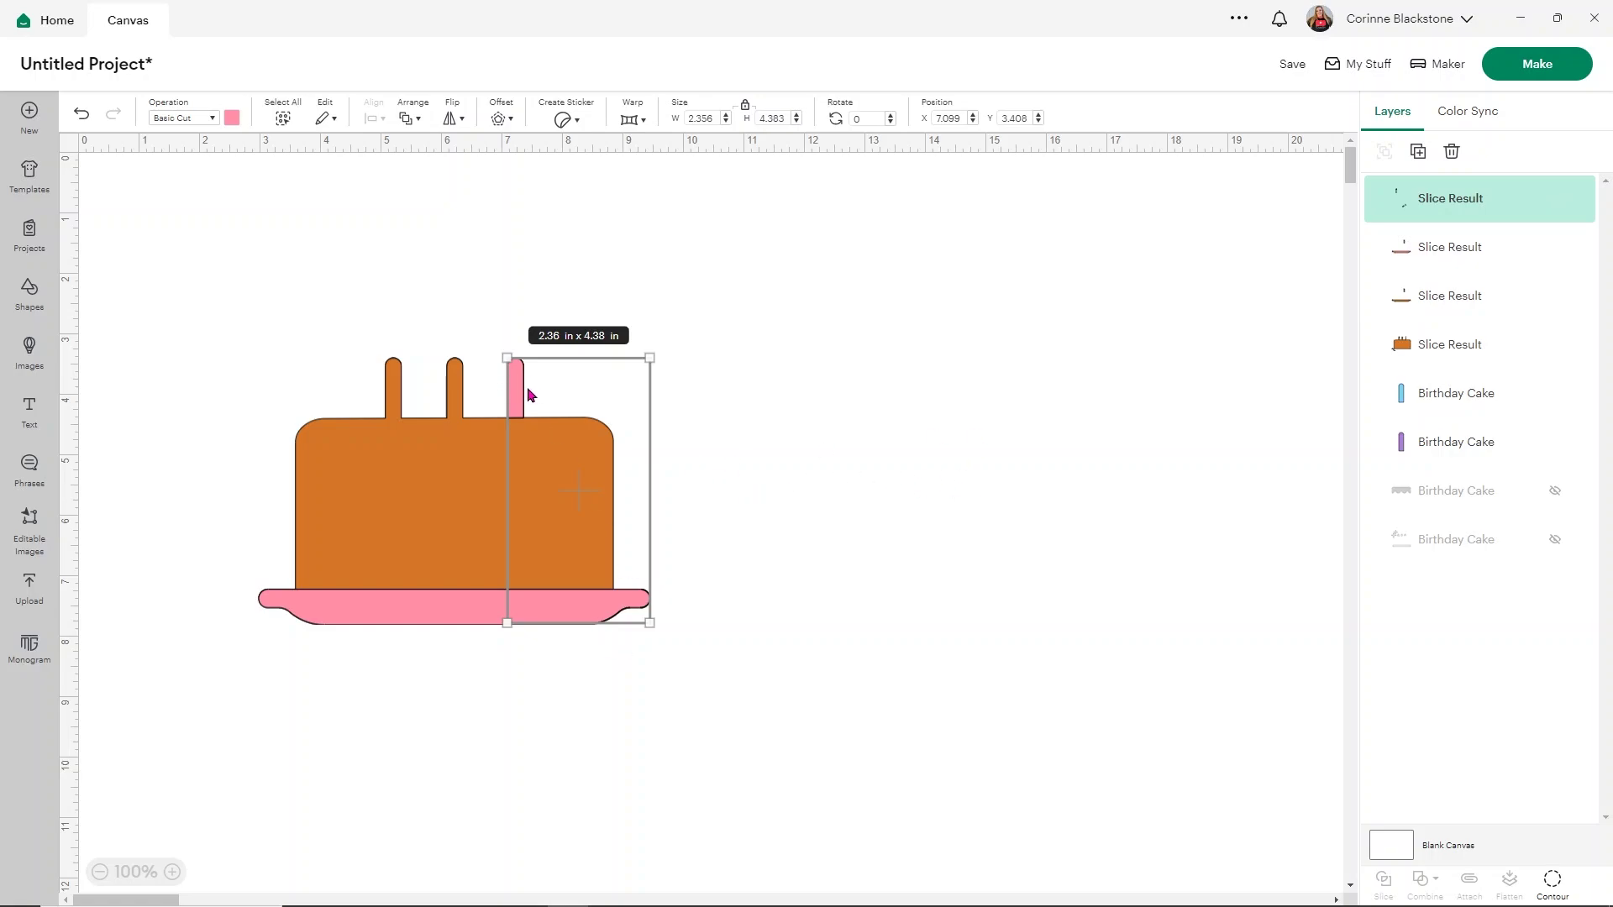
pyautogui.moveTo(508, 387); pyautogui.dragTo(1003, 340)
pyautogui.click(880, 430)
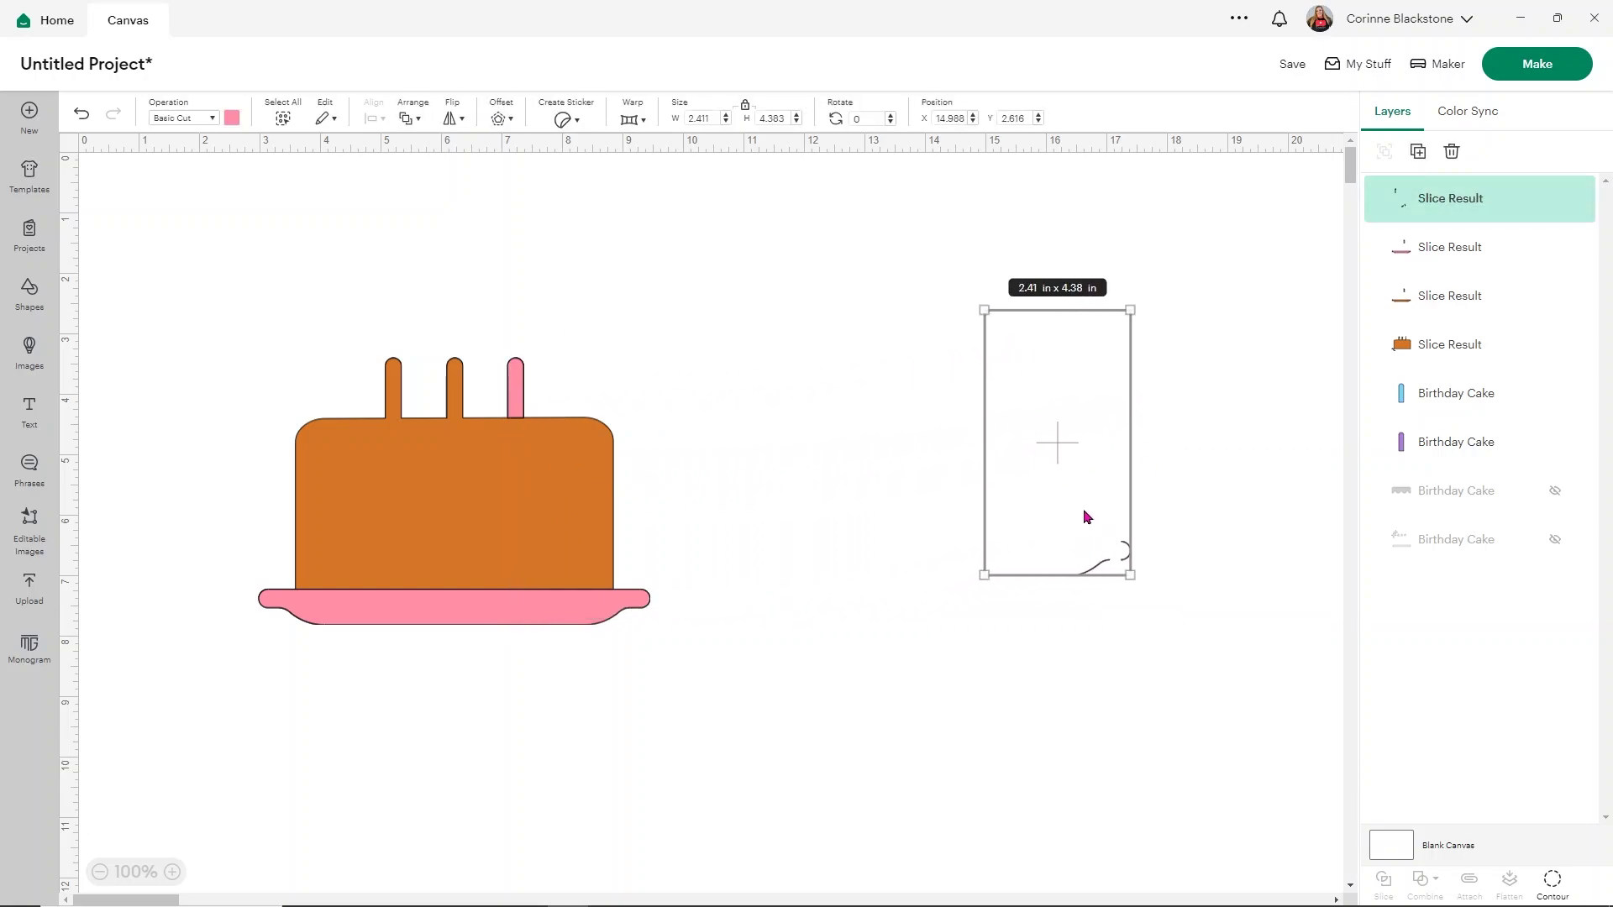
pyautogui.press('Delete')
pyautogui.moveTo(575, 618); pyautogui.dragTo(1188, 749)
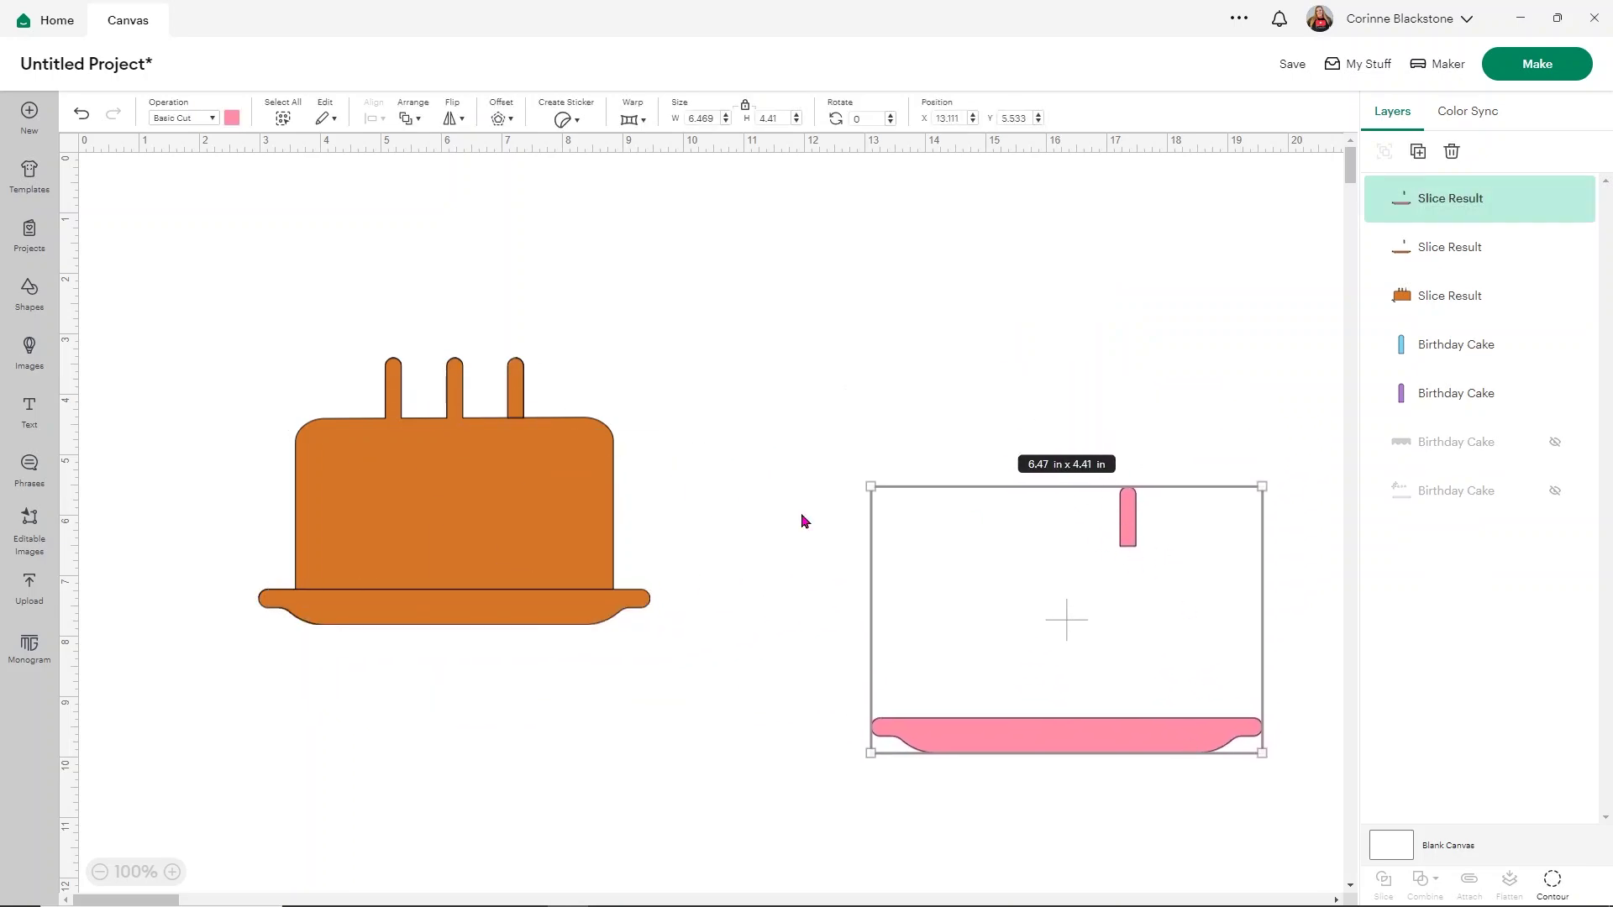
pyautogui.moveTo(507, 611); pyautogui.dragTo(908, 619)
pyautogui.press('Delete')
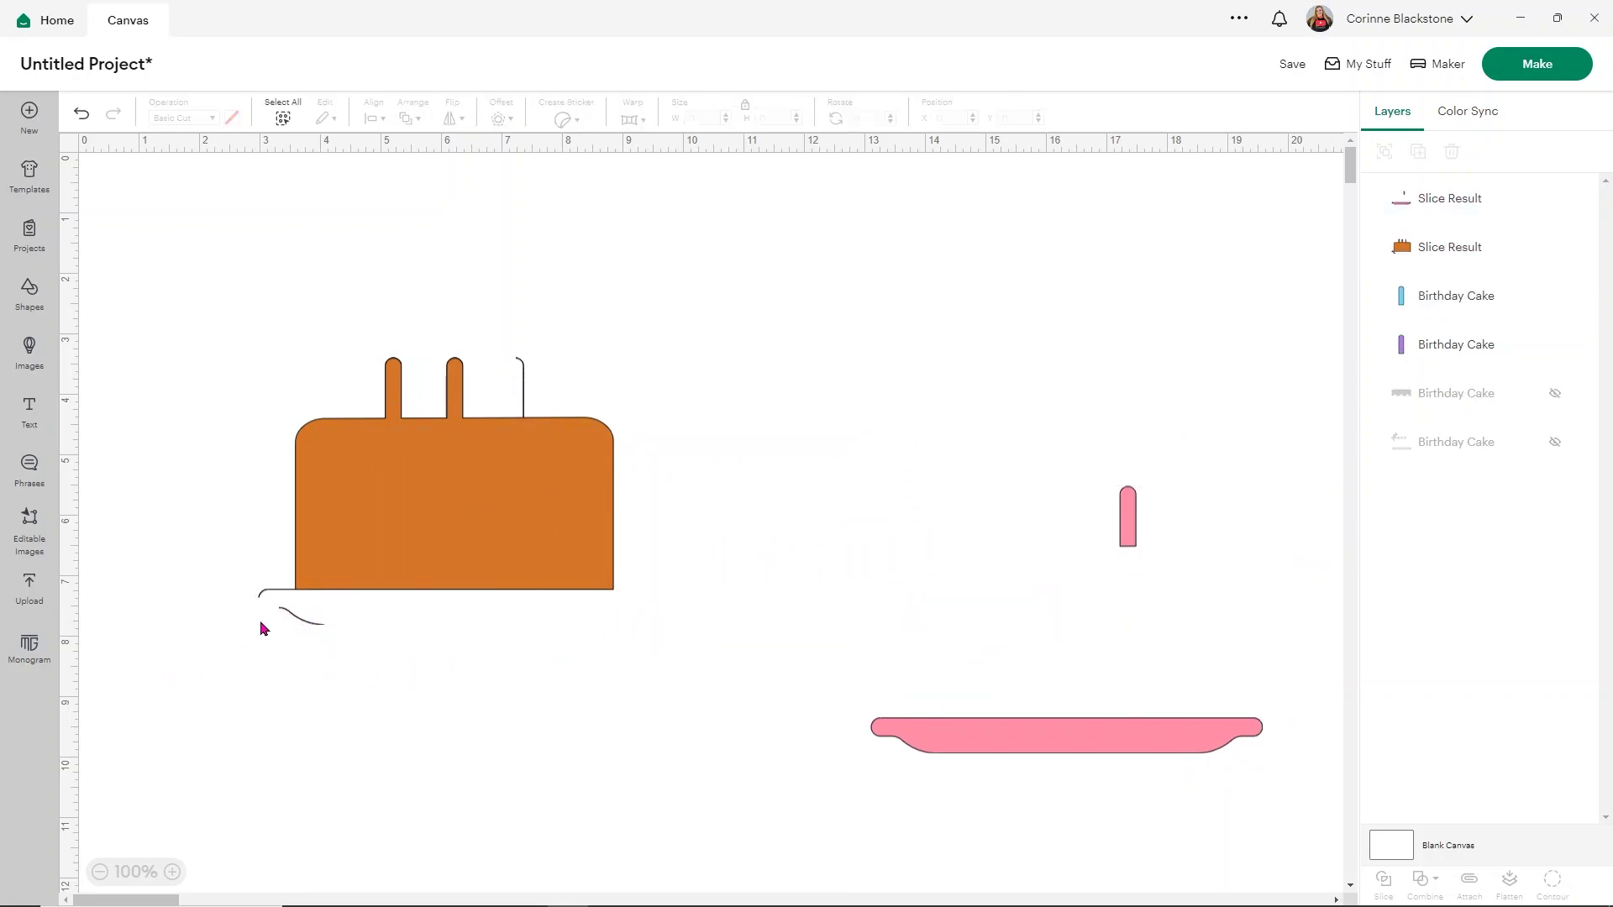
# Place the orange cake layer beneath the blue candle layer and slice the two layers
pyautogui.click(300, 619)
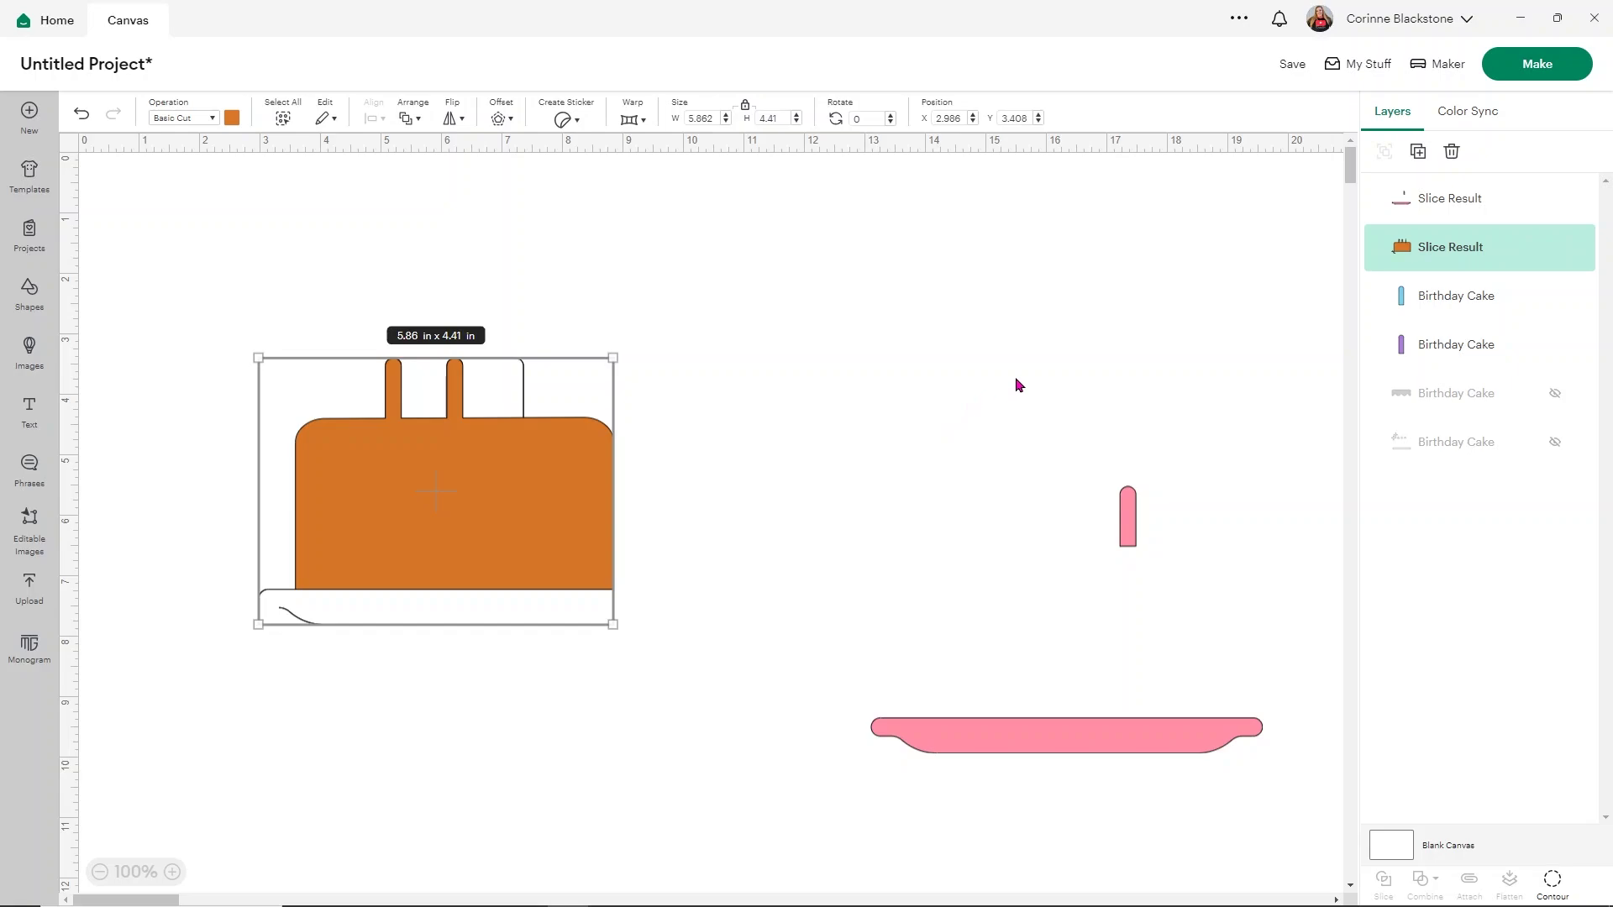
pyautogui.click(1512, 303)
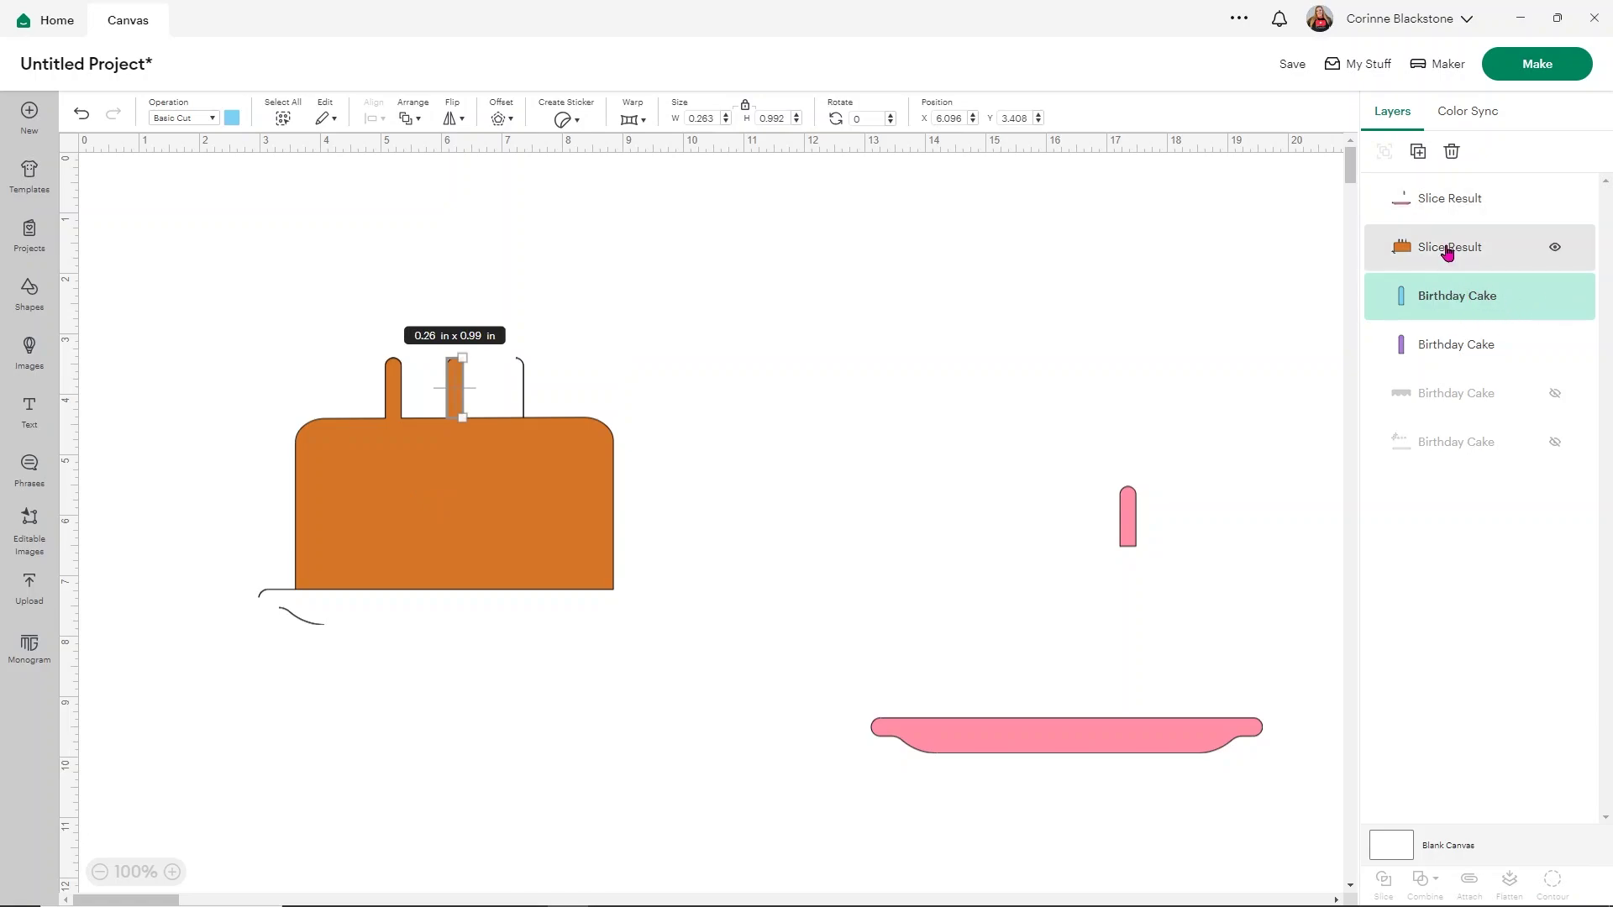
pyautogui.moveTo(1445, 252); pyautogui.dragTo(1438, 287)
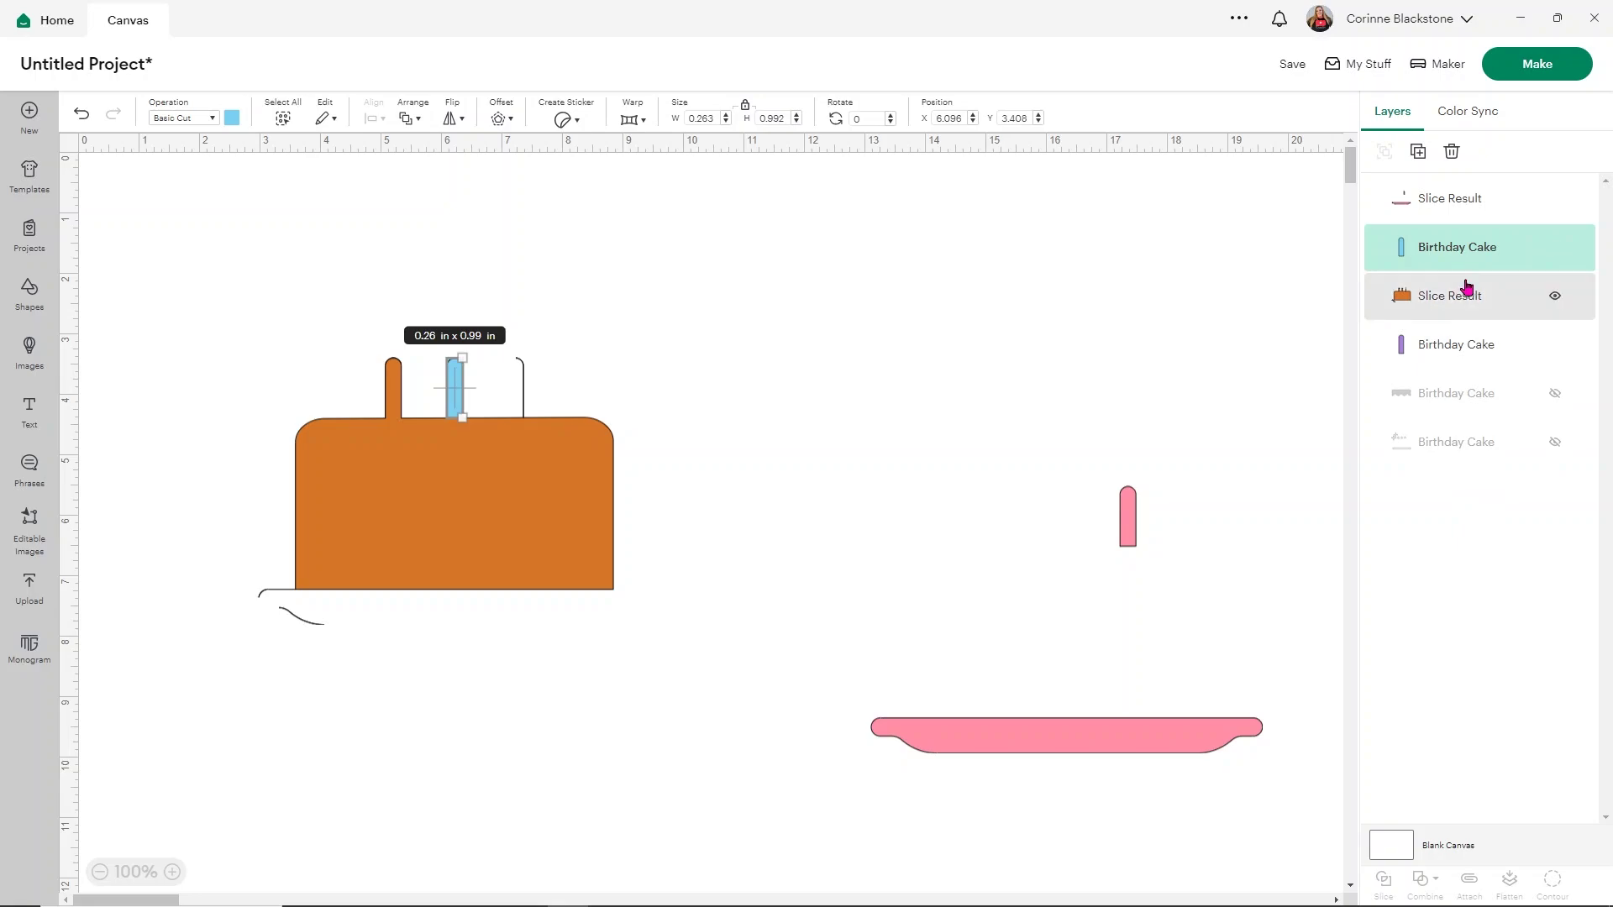
pyautogui.keyDown('shift'); pyautogui.click(1465, 300); pyautogui.keyUp('shift')
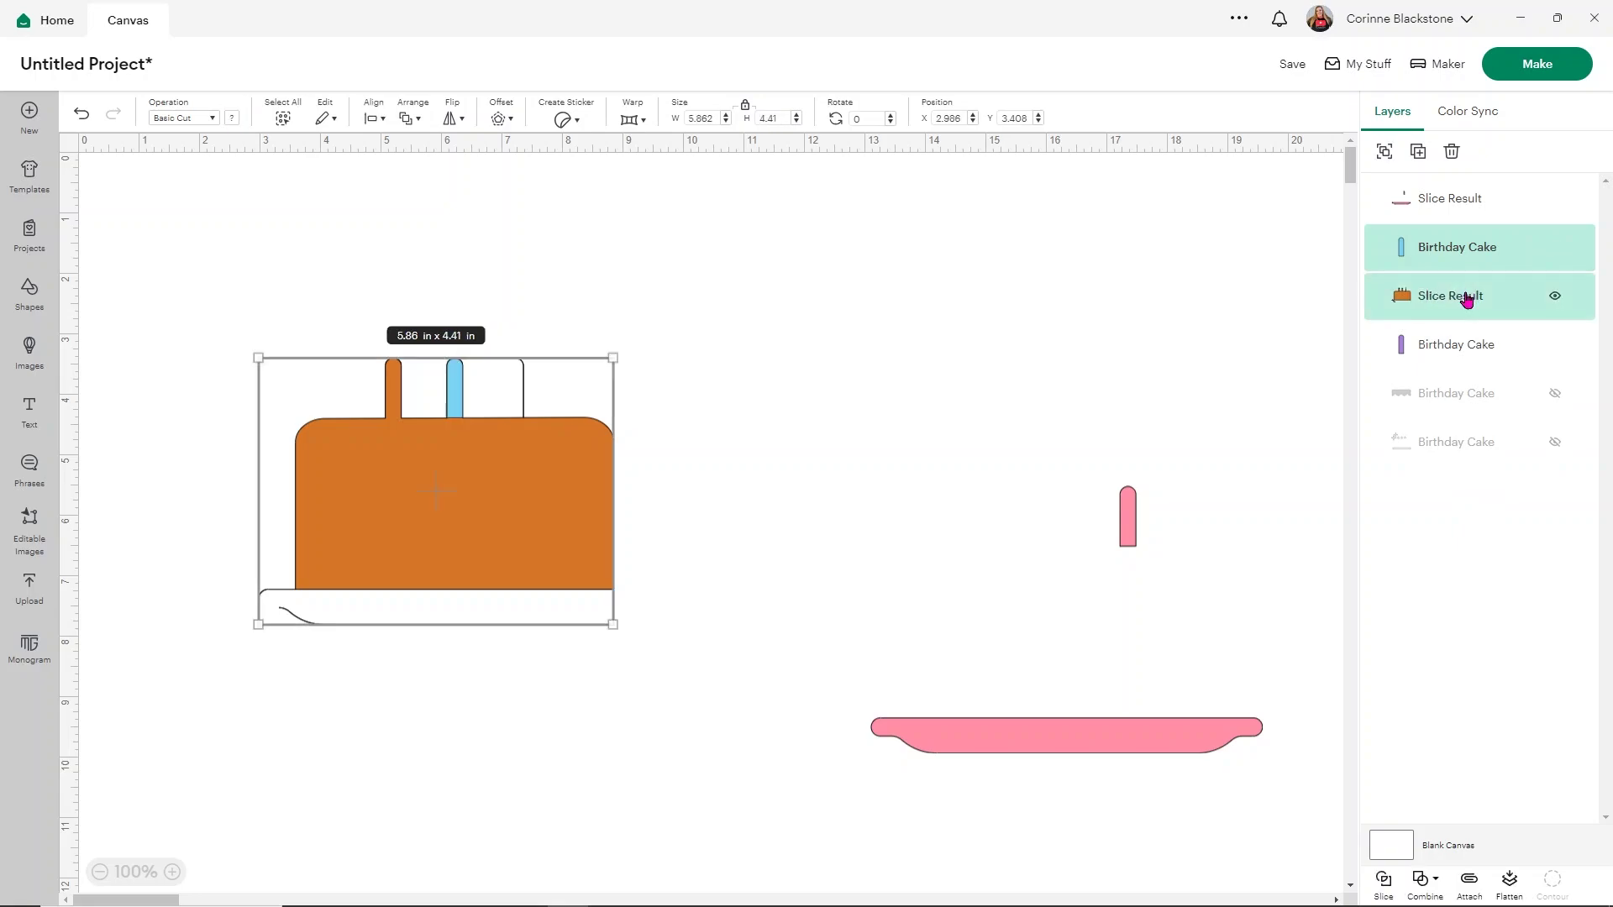
pyautogui.click(1383, 882)
# Delete the leftover slice pieces around the blue candle and move the candle next to the pink one, at about X 16.26, Y 5.52 in
pyautogui.moveTo(462, 403); pyautogui.dragTo(756, 411)
pyautogui.press('Delete')
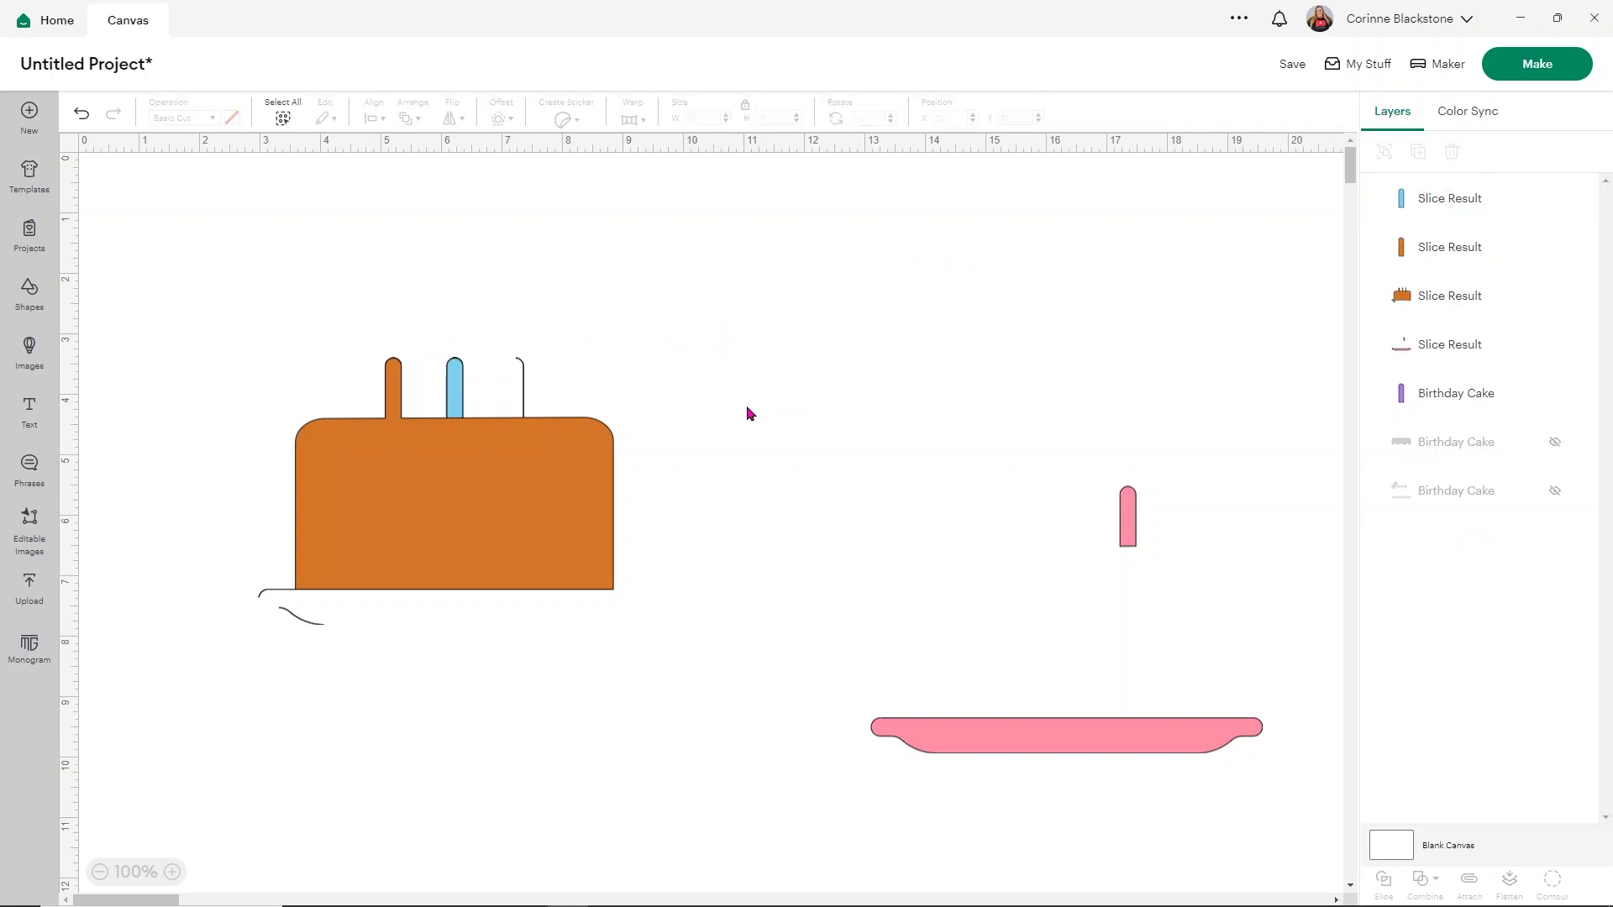
pyautogui.moveTo(456, 393); pyautogui.dragTo(742, 390)
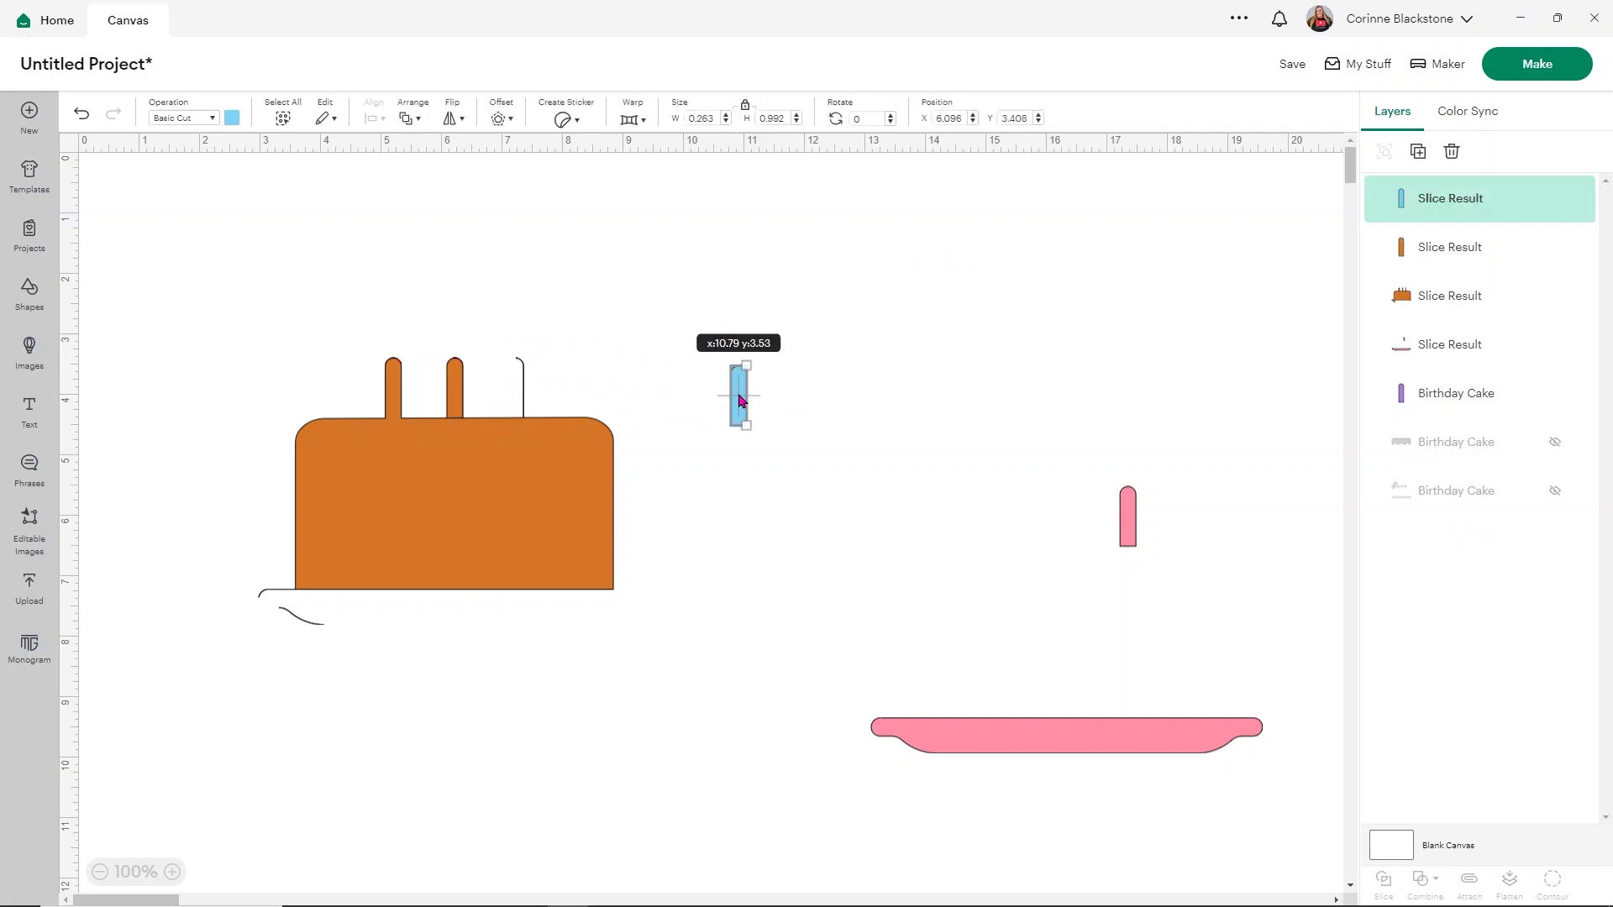
pyautogui.moveTo(456, 395); pyautogui.dragTo(873, 472)
pyautogui.press('Delete')
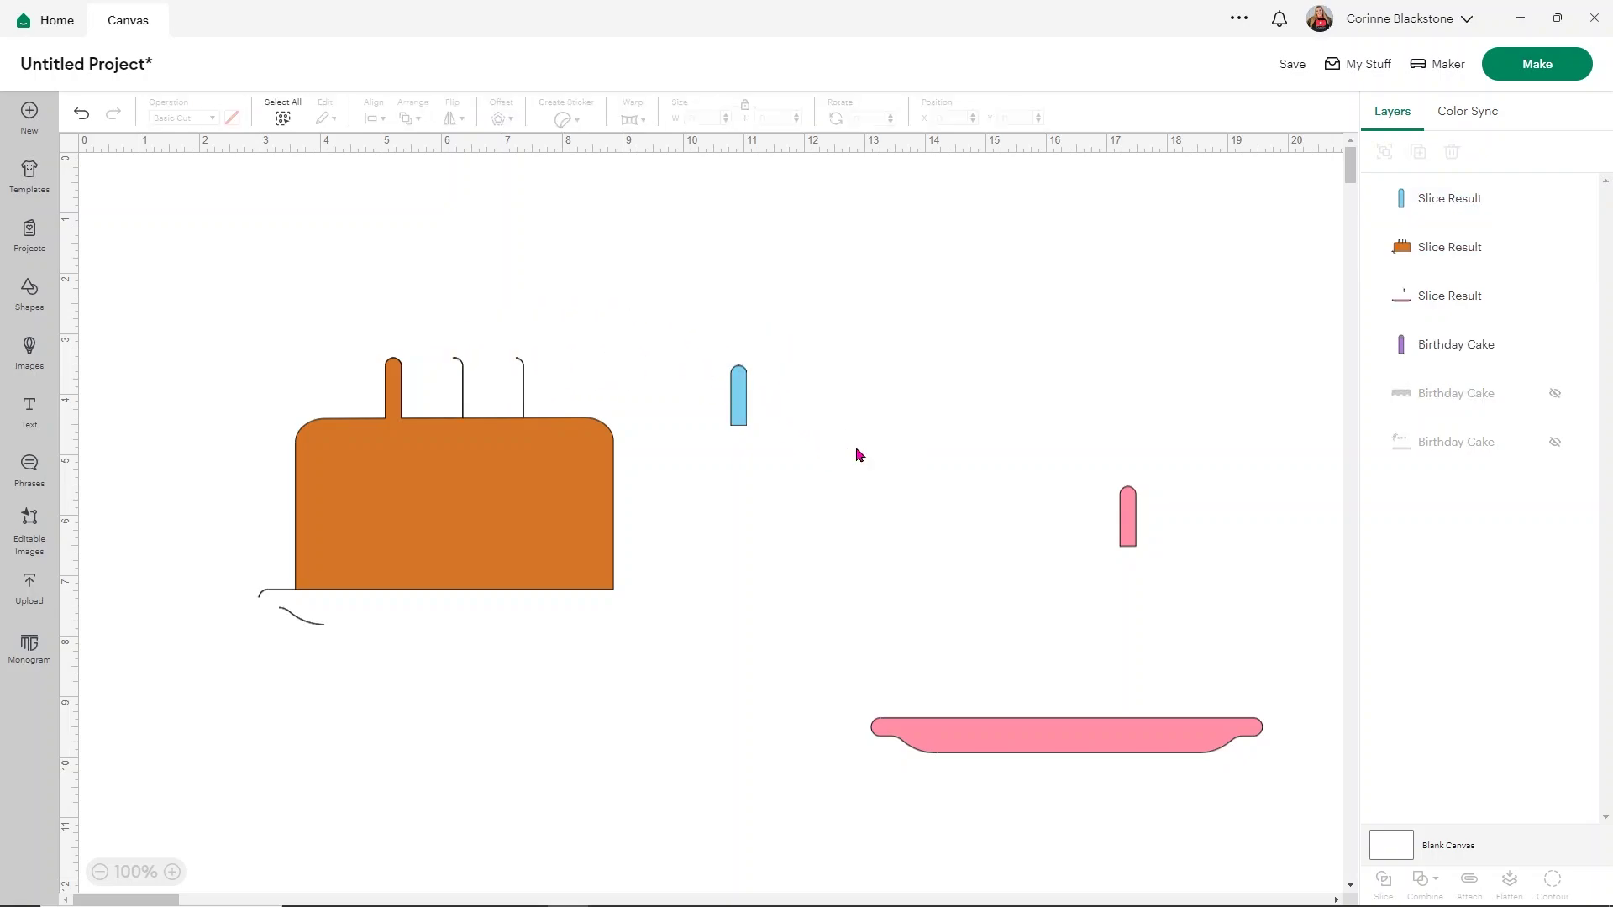
pyautogui.moveTo(744, 407); pyautogui.dragTo(1075, 527)
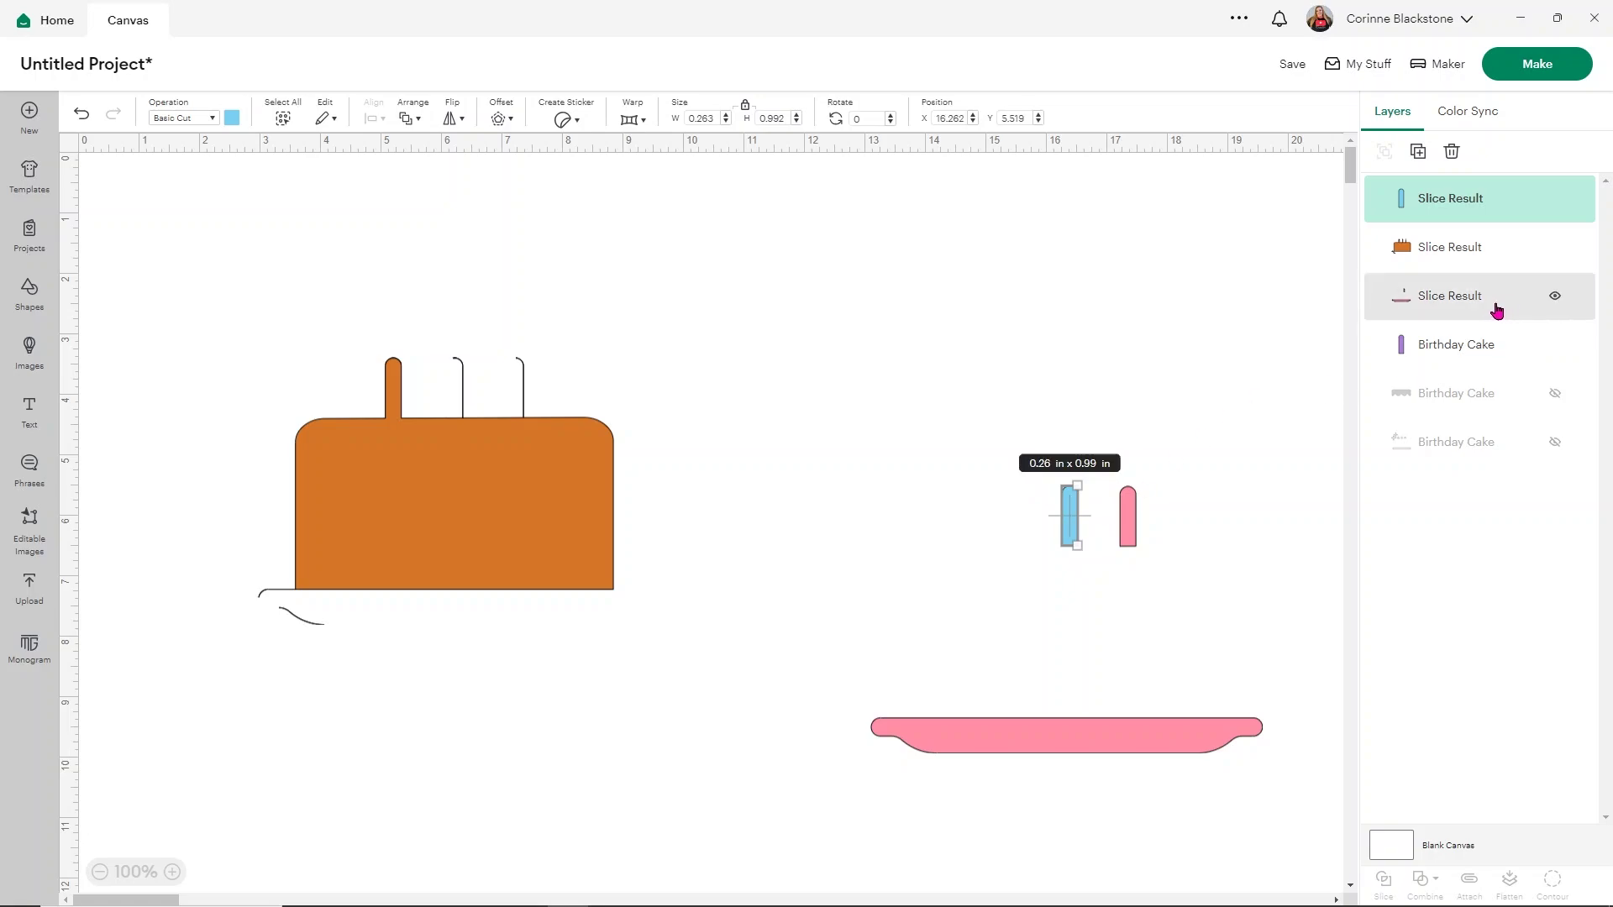
# Place the purple candle layer directly above the orange cake layer and slice the two layers
pyautogui.moveTo(1455, 348); pyautogui.dragTo(1440, 239)
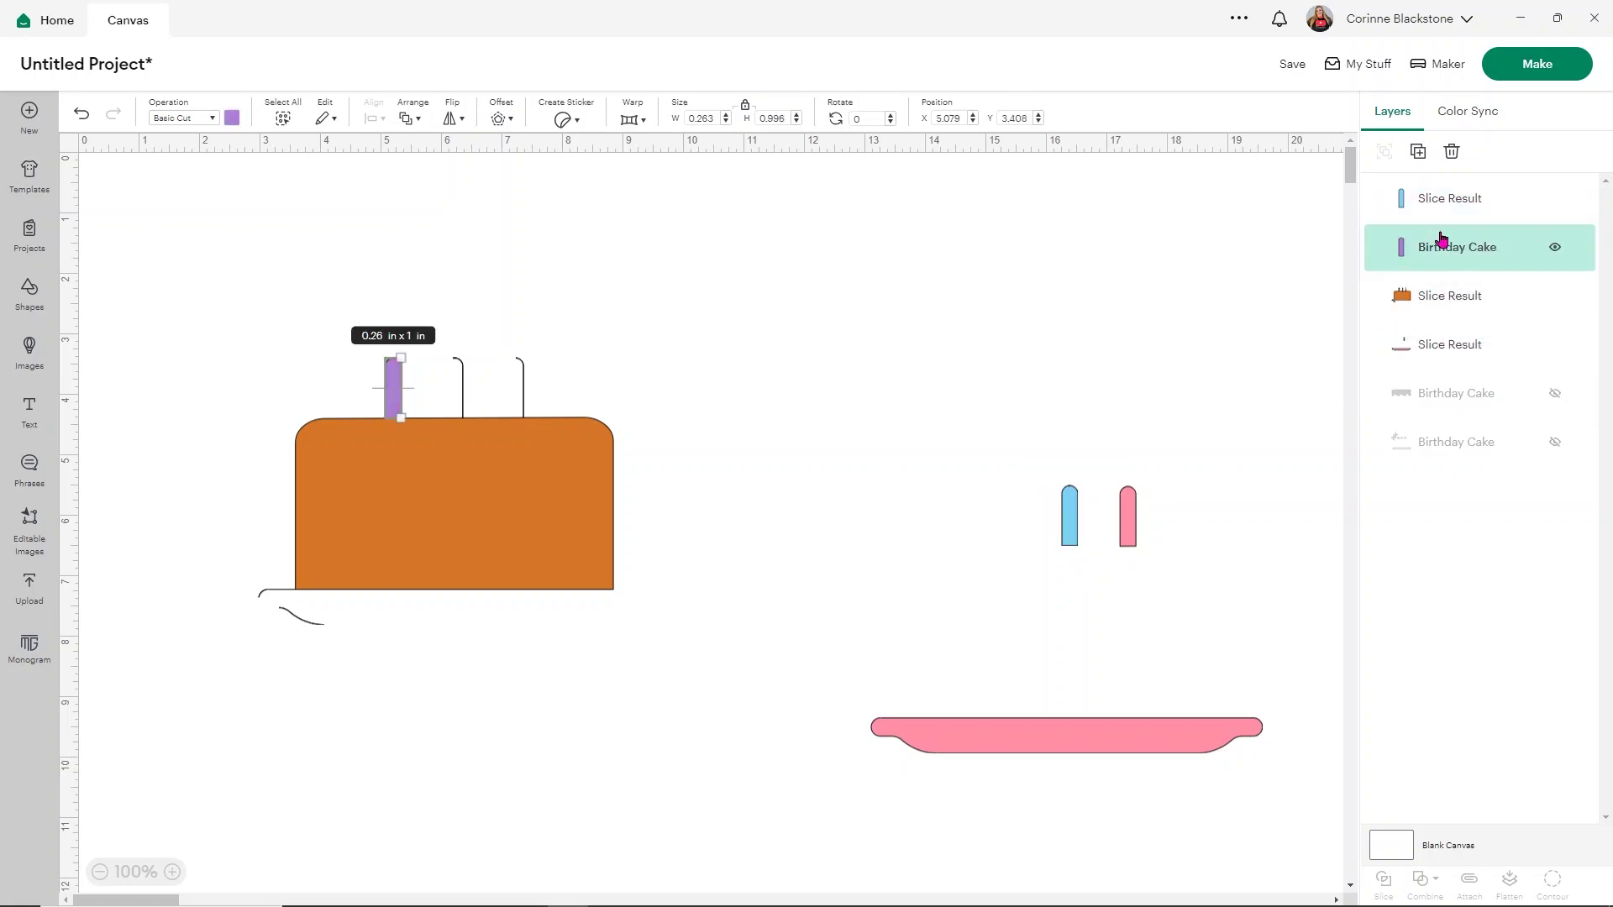
pyautogui.click(1448, 301)
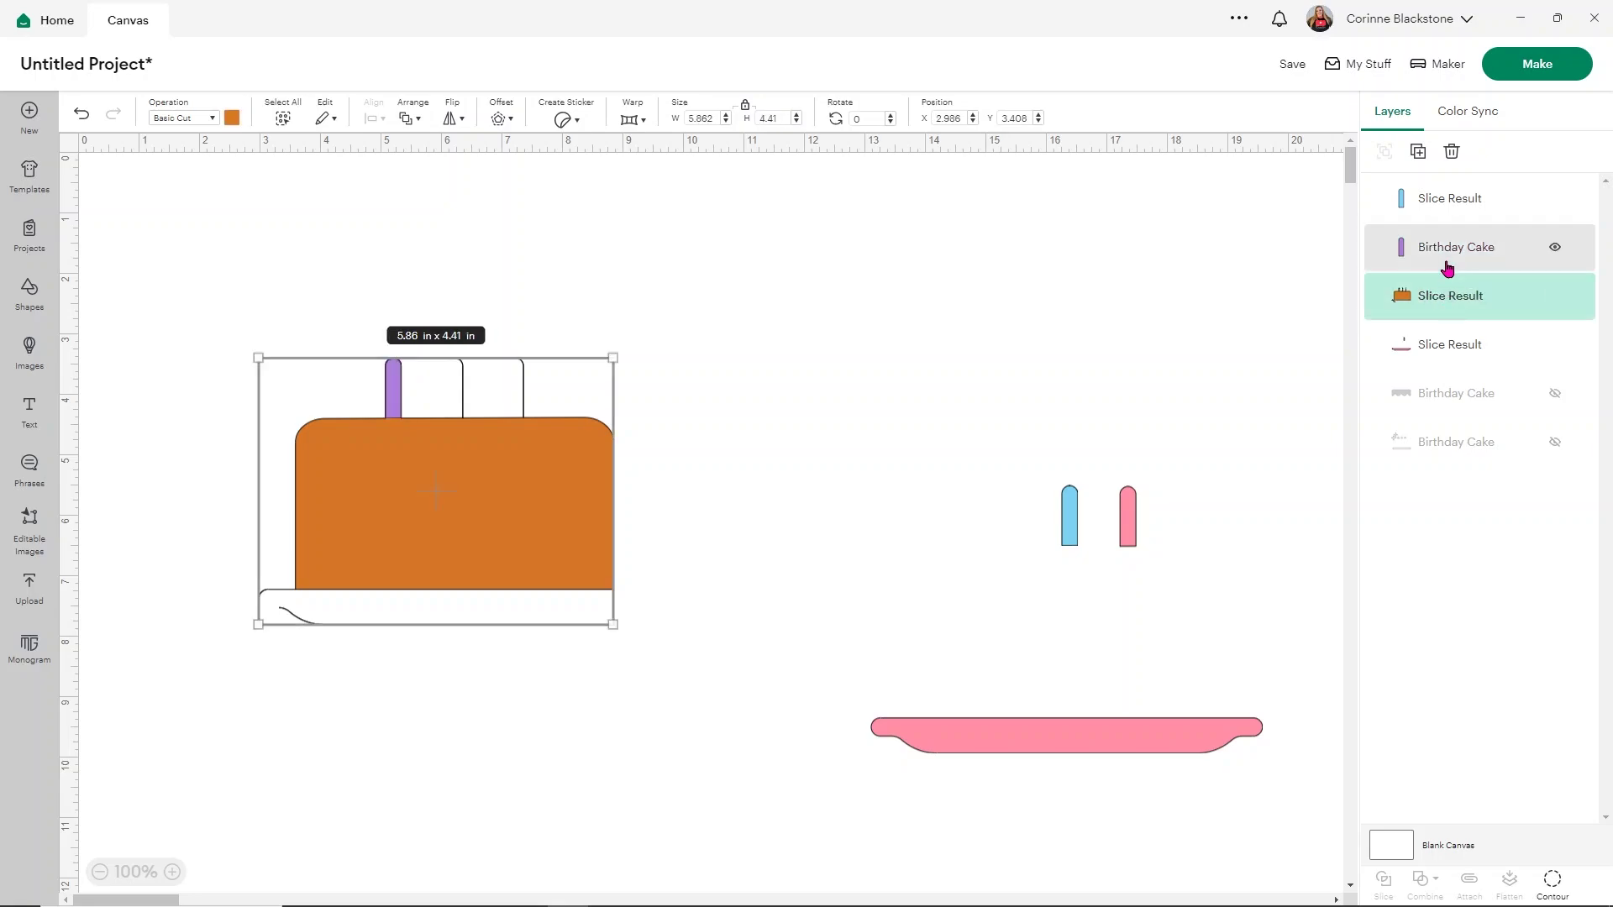
pyautogui.keyDown('shift'); pyautogui.click(1447, 250); pyautogui.keyUp('shift')
pyautogui.click(1382, 884)
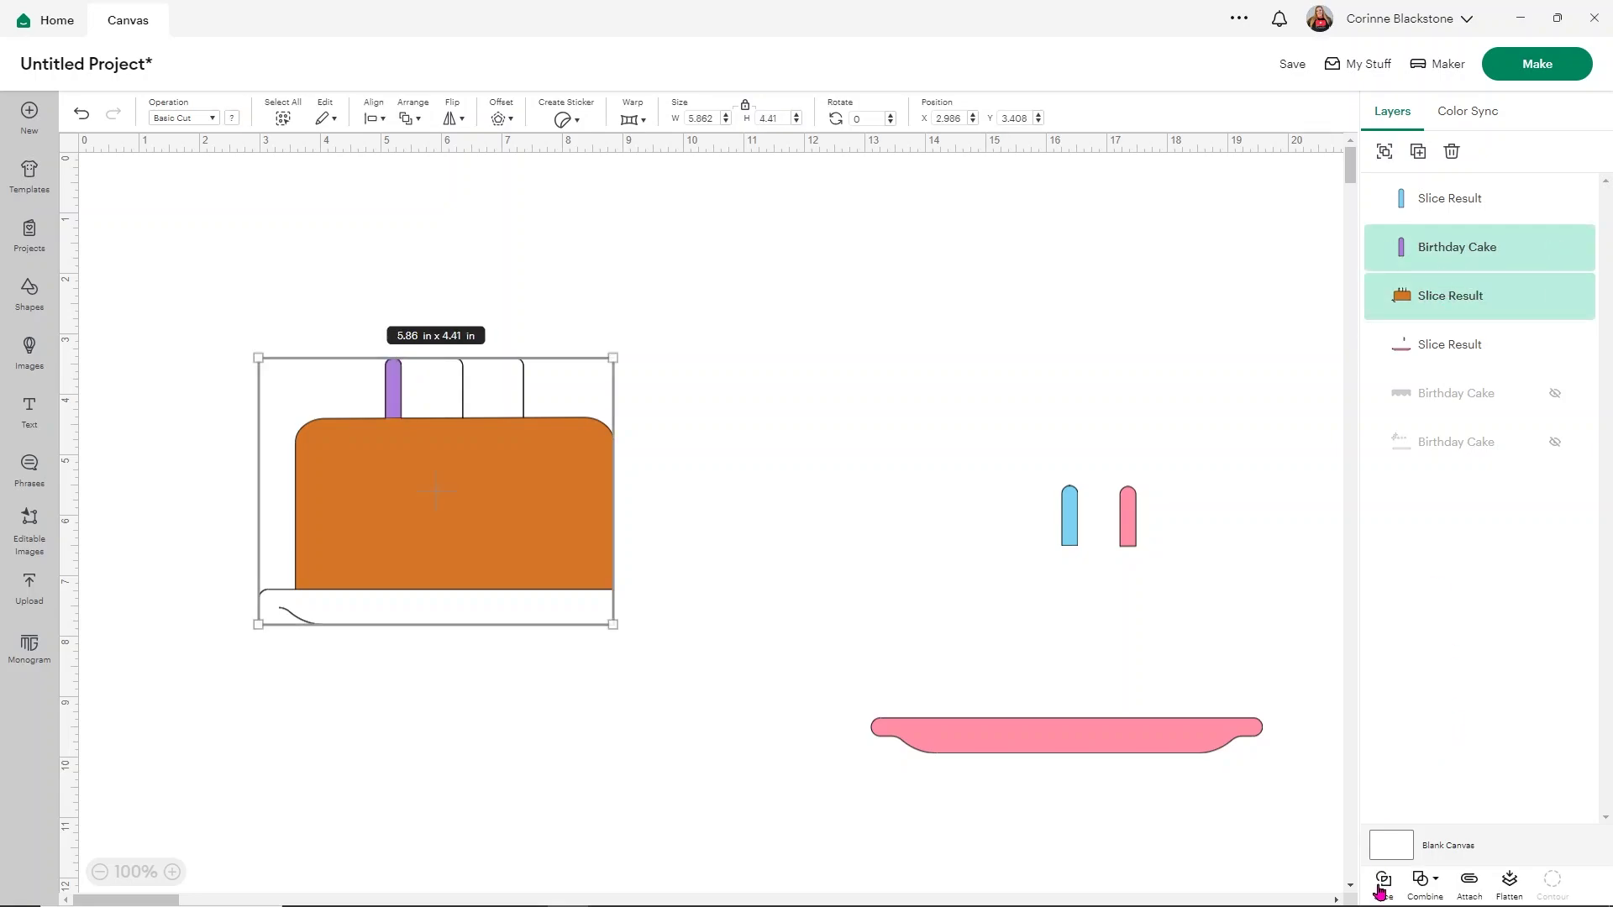
# Move the purple candle beside the blue one and delete the leftover slice pieces at its original spot on the cake
pyautogui.moveTo(397, 386); pyautogui.dragTo(1030, 519)
pyautogui.click(383, 392)
pyautogui.moveTo(383, 392); pyautogui.dragTo(750, 426)
pyautogui.press('Delete')
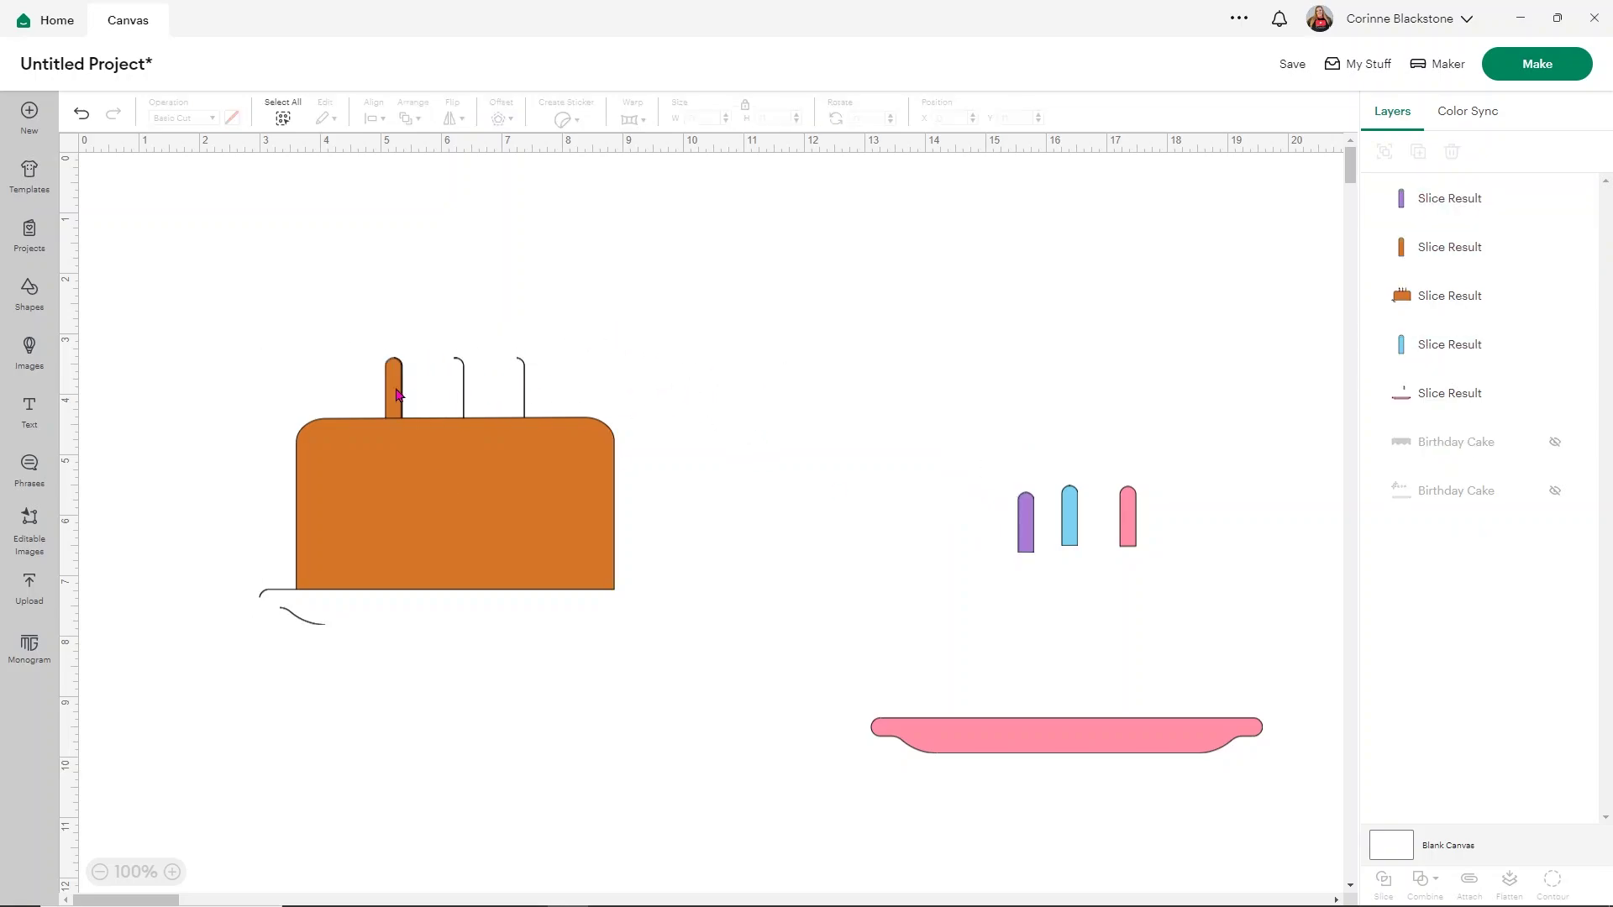
pyautogui.moveTo(396, 393); pyautogui.dragTo(973, 528)
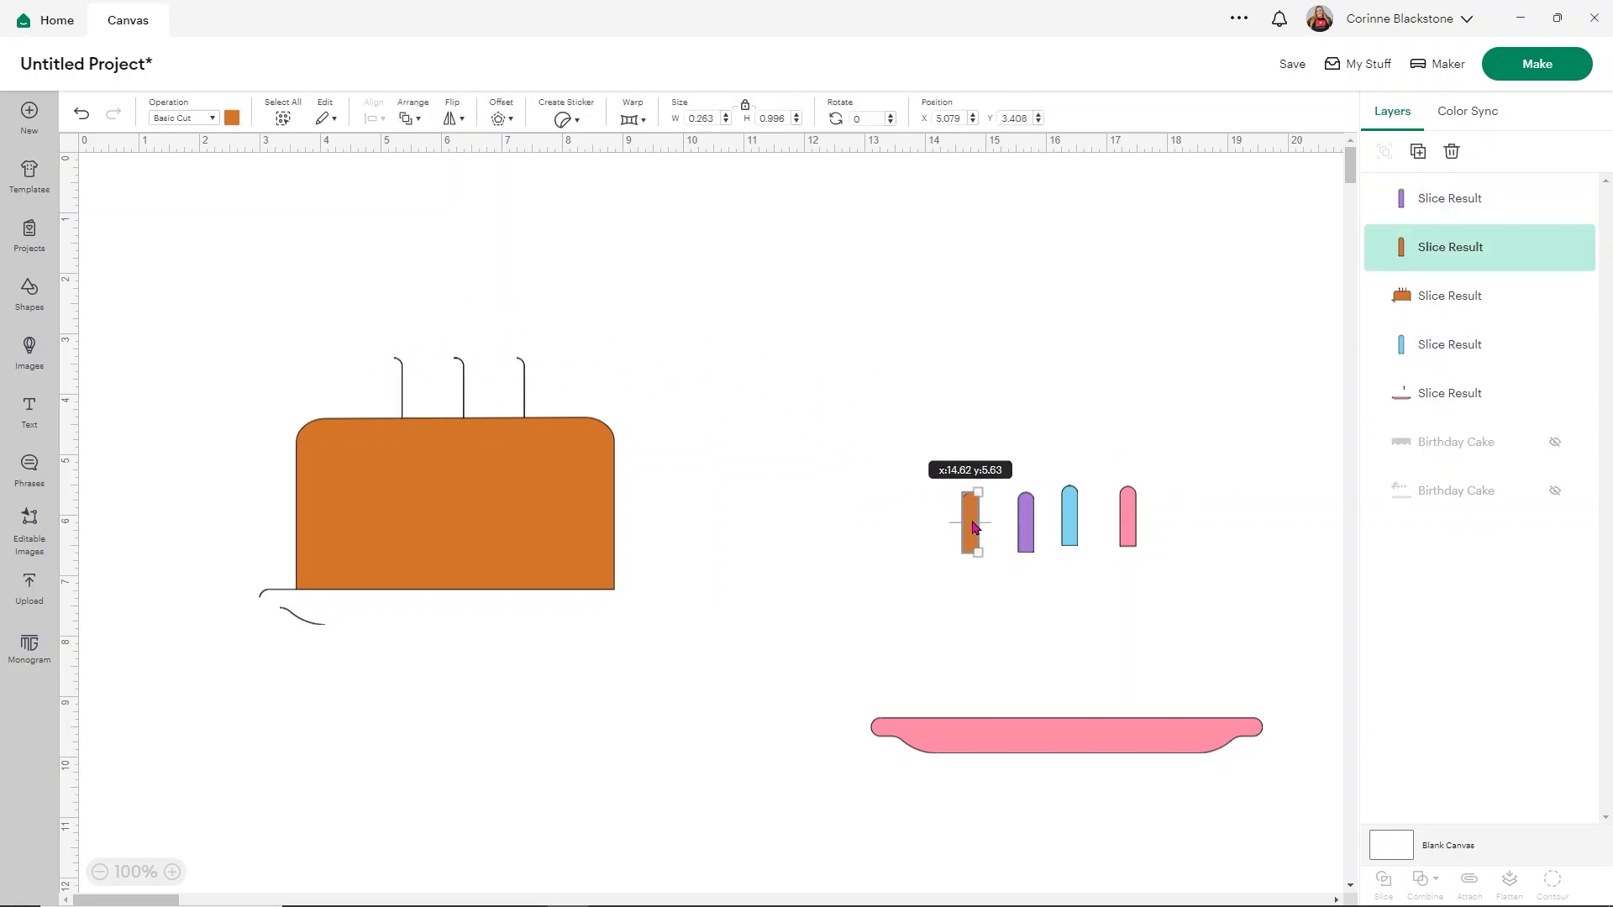
pyautogui.press('Delete')
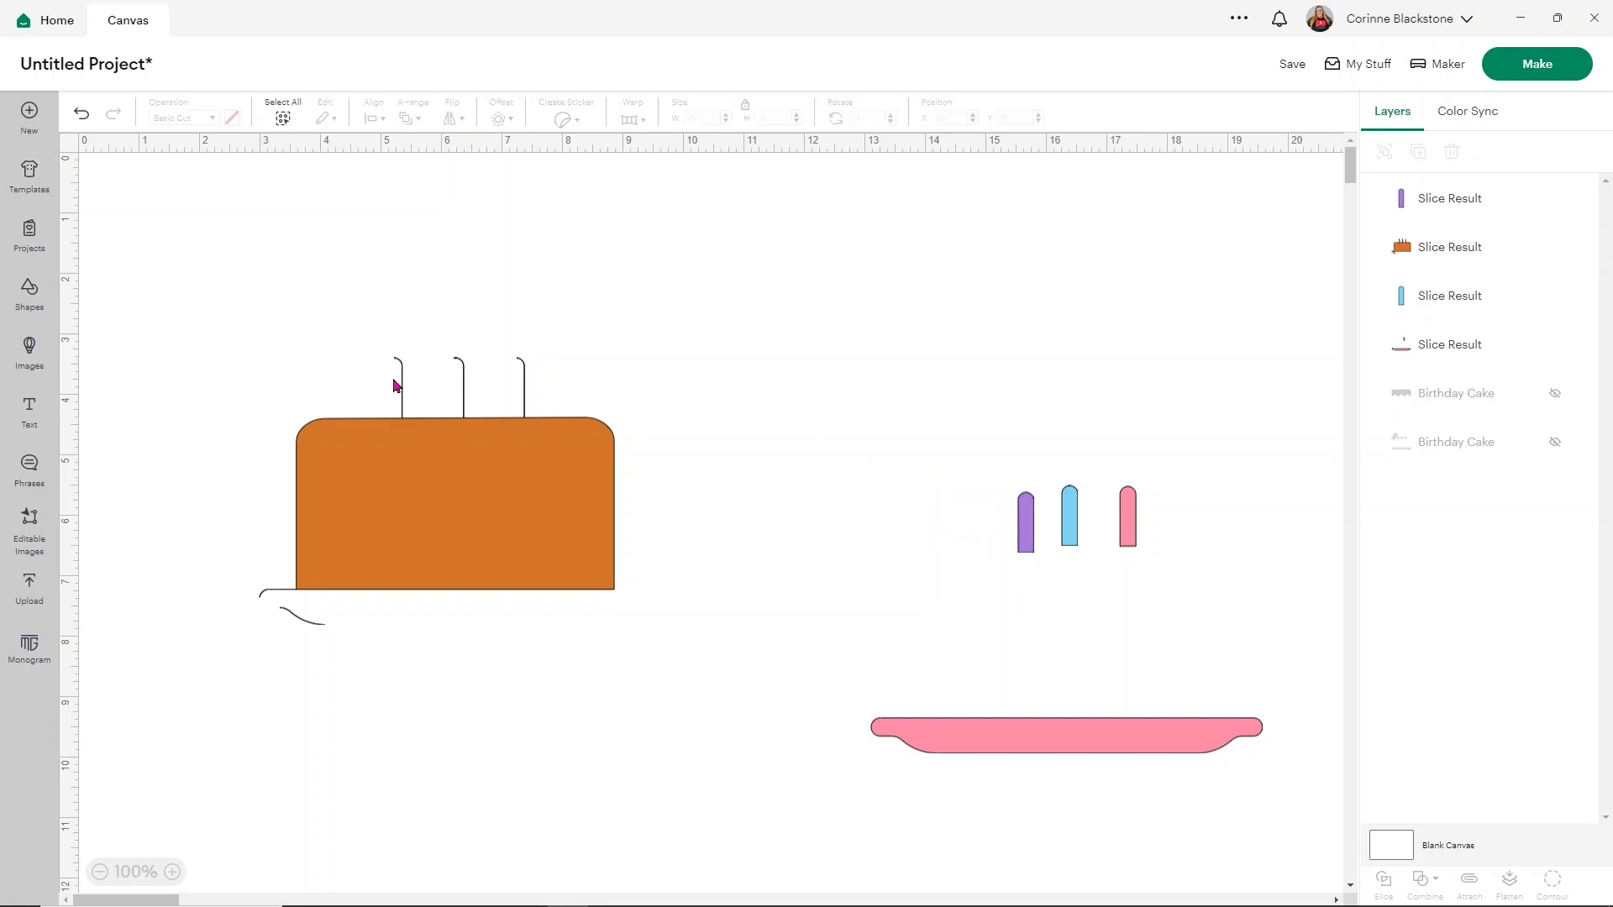
# Move the orange cake layer to about X 3.40, Y 3.56 in and hide its stray curved plate contour
pyautogui.moveTo(508, 439)
pyautogui.mouseDown()
pyautogui.moveTo(558, 446)
pyautogui.moveTo(530, 453)
pyautogui.mouseUp()
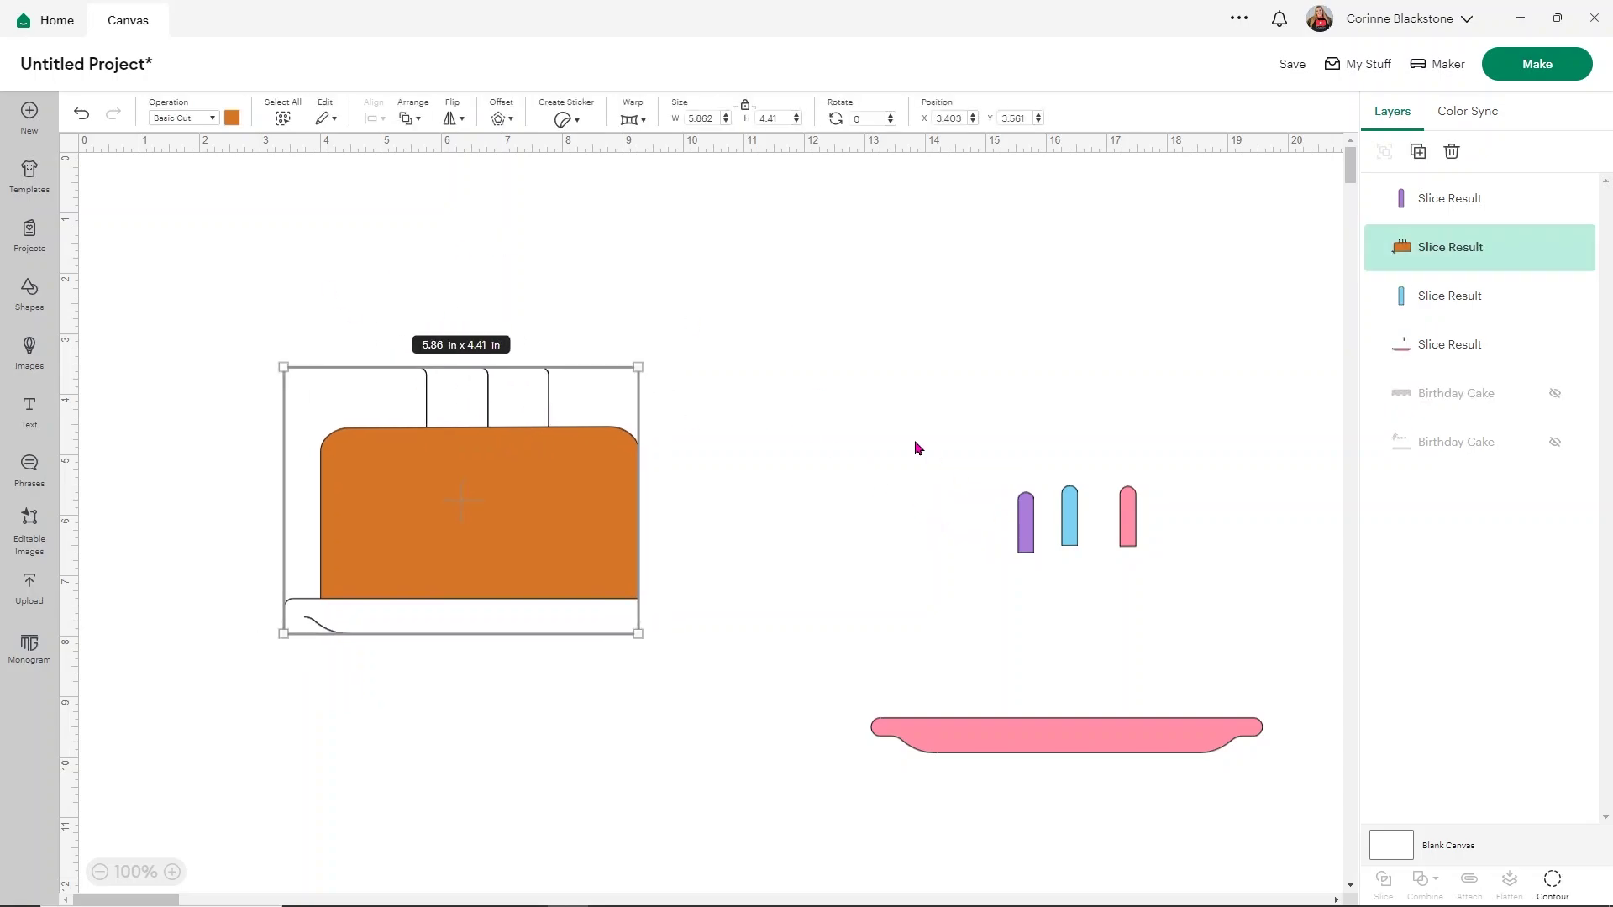
pyautogui.click(1553, 879)
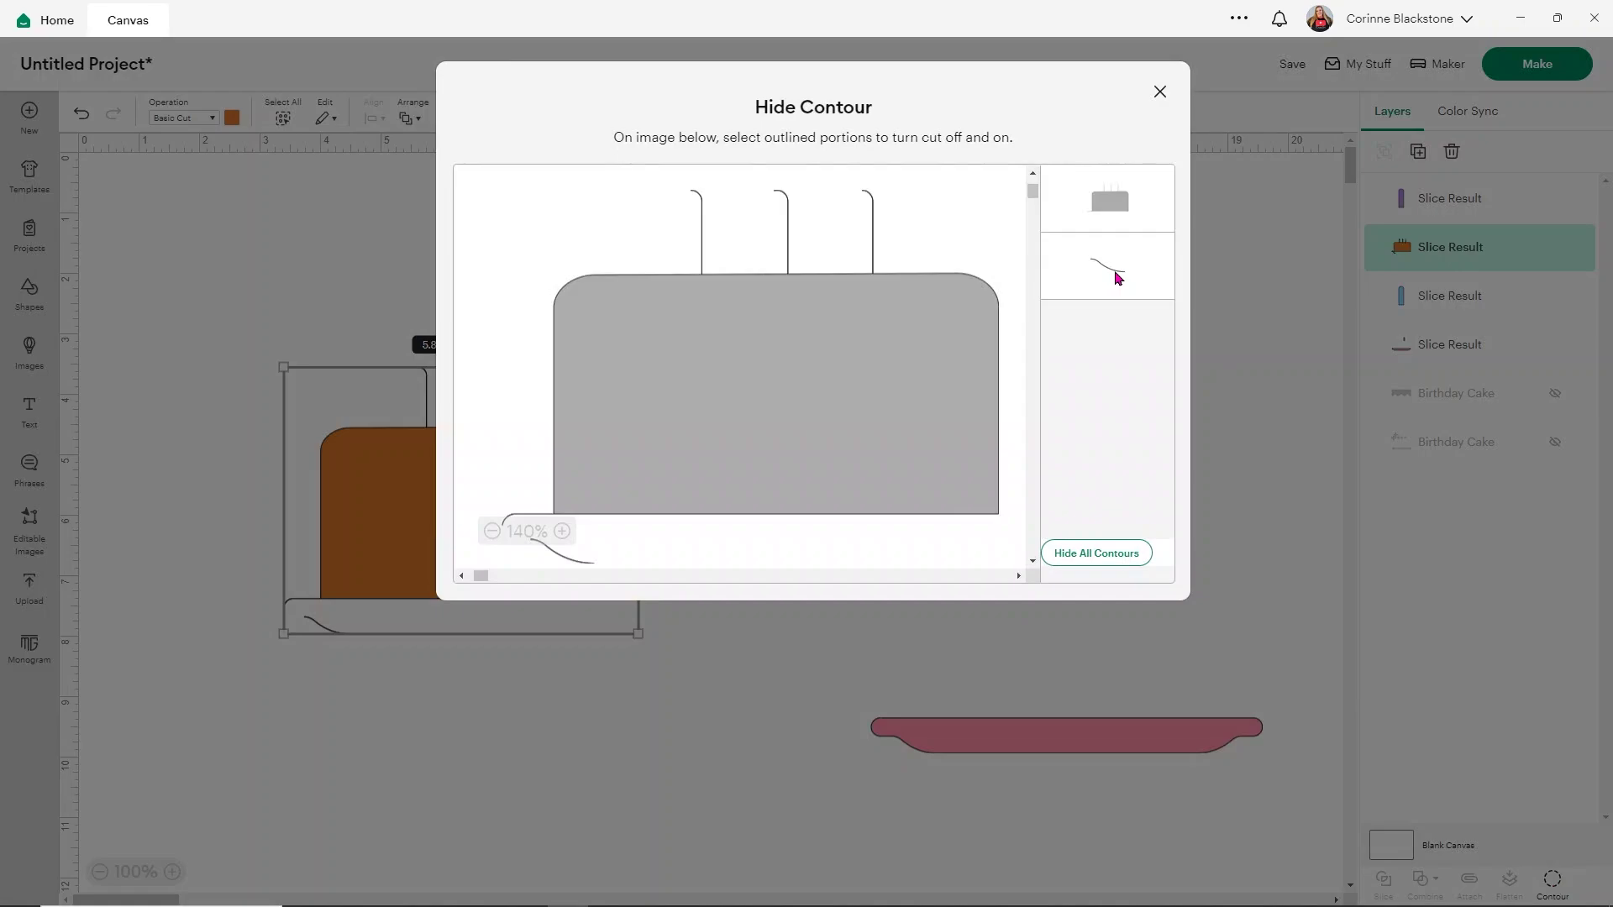
pyautogui.click(1117, 277)
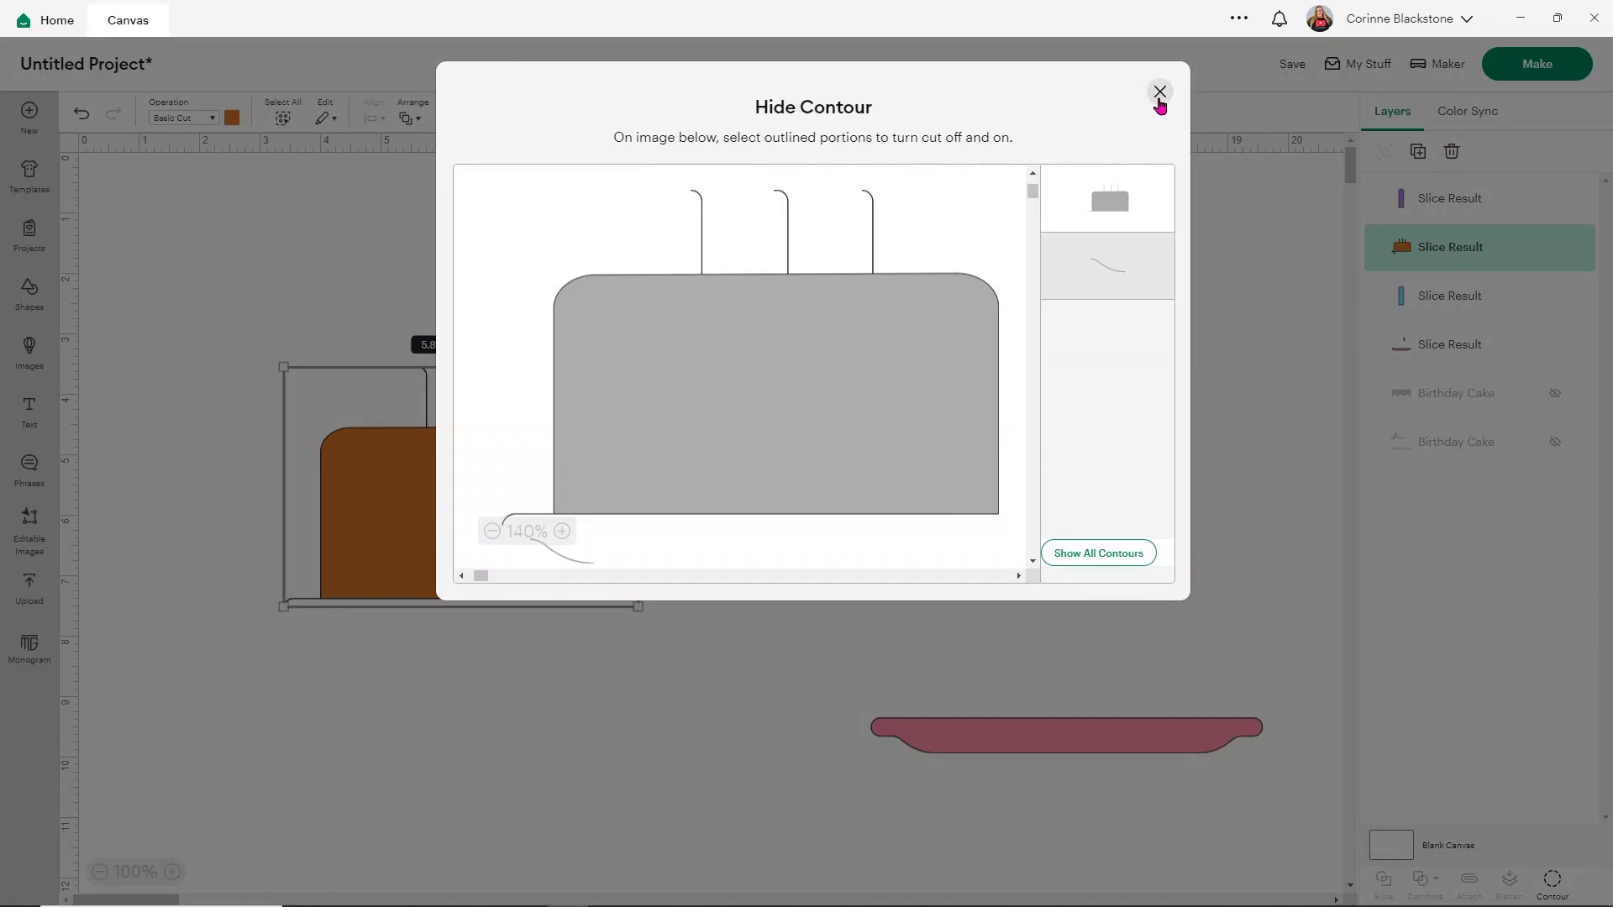
pyautogui.click(1160, 92)
pyautogui.click(756, 403)
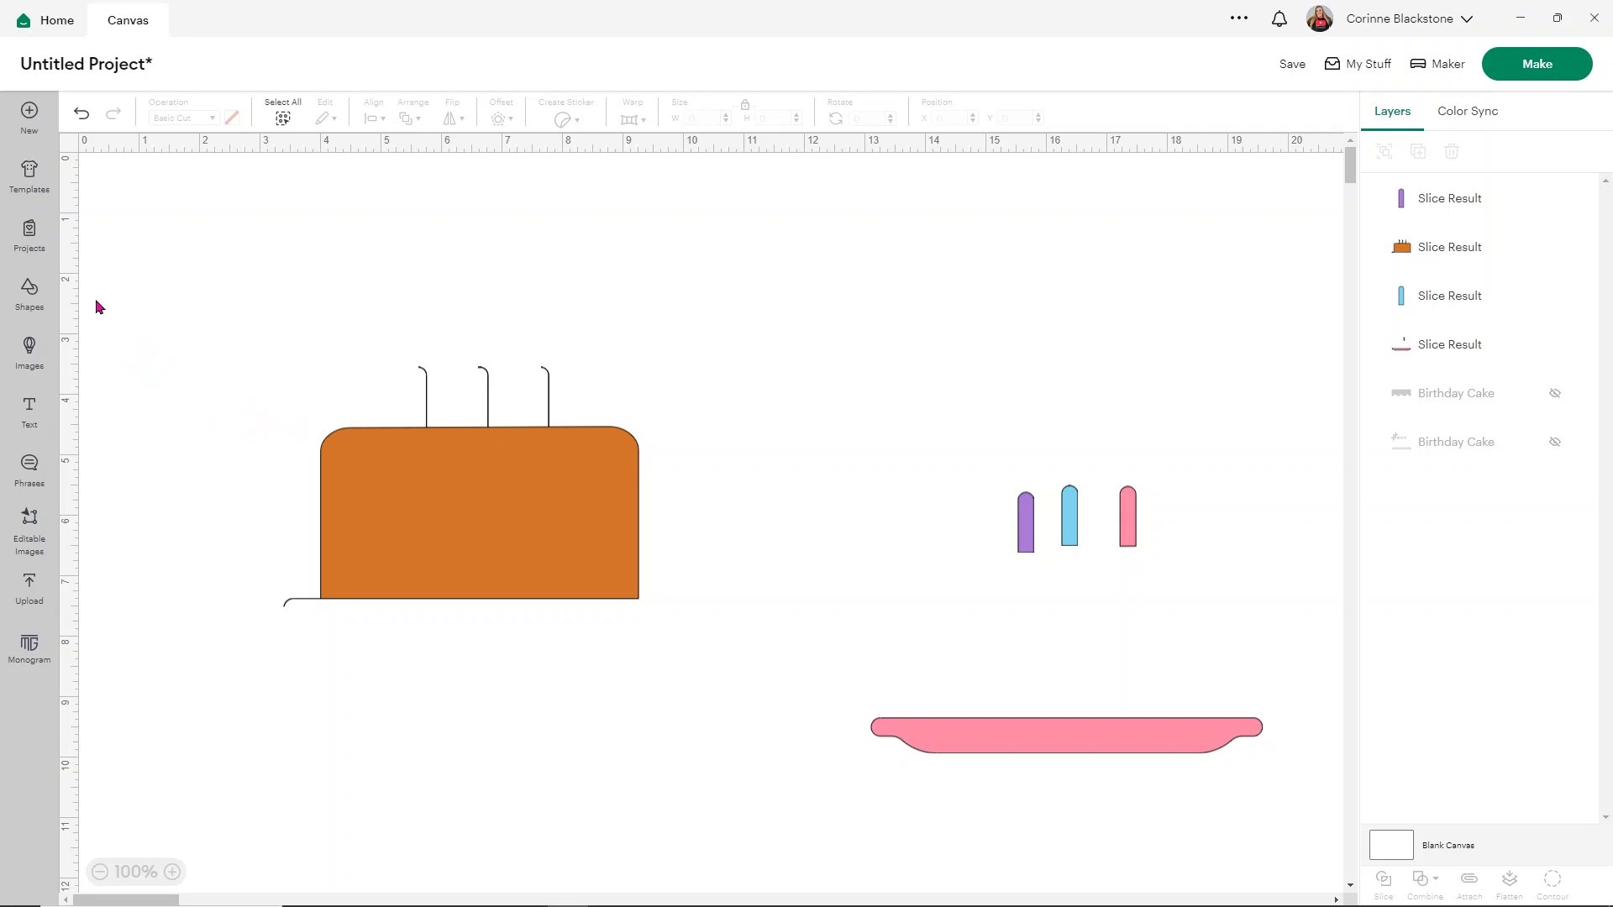
# Add a square, stretch it to about 6.83 x 2 in, and cover the thin candle lines above the orange cake
pyautogui.click(25, 307)
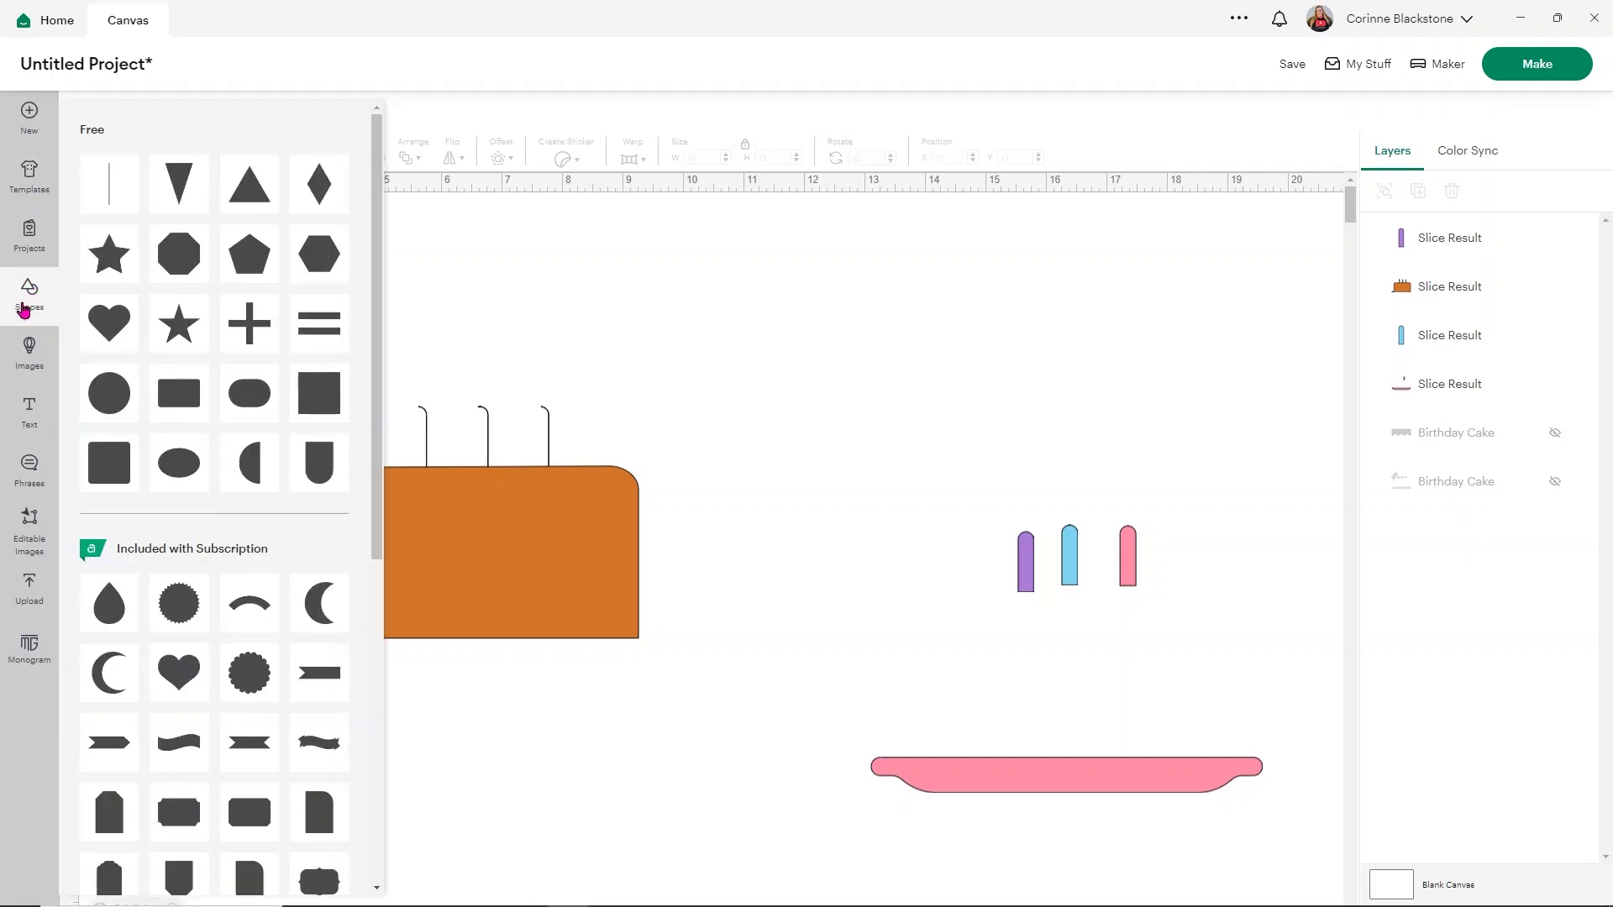
pyautogui.click(320, 402)
pyautogui.moveTo(223, 297); pyautogui.dragTo(659, 389)
pyautogui.moveTo(388, 378); pyautogui.dragTo(250, 366)
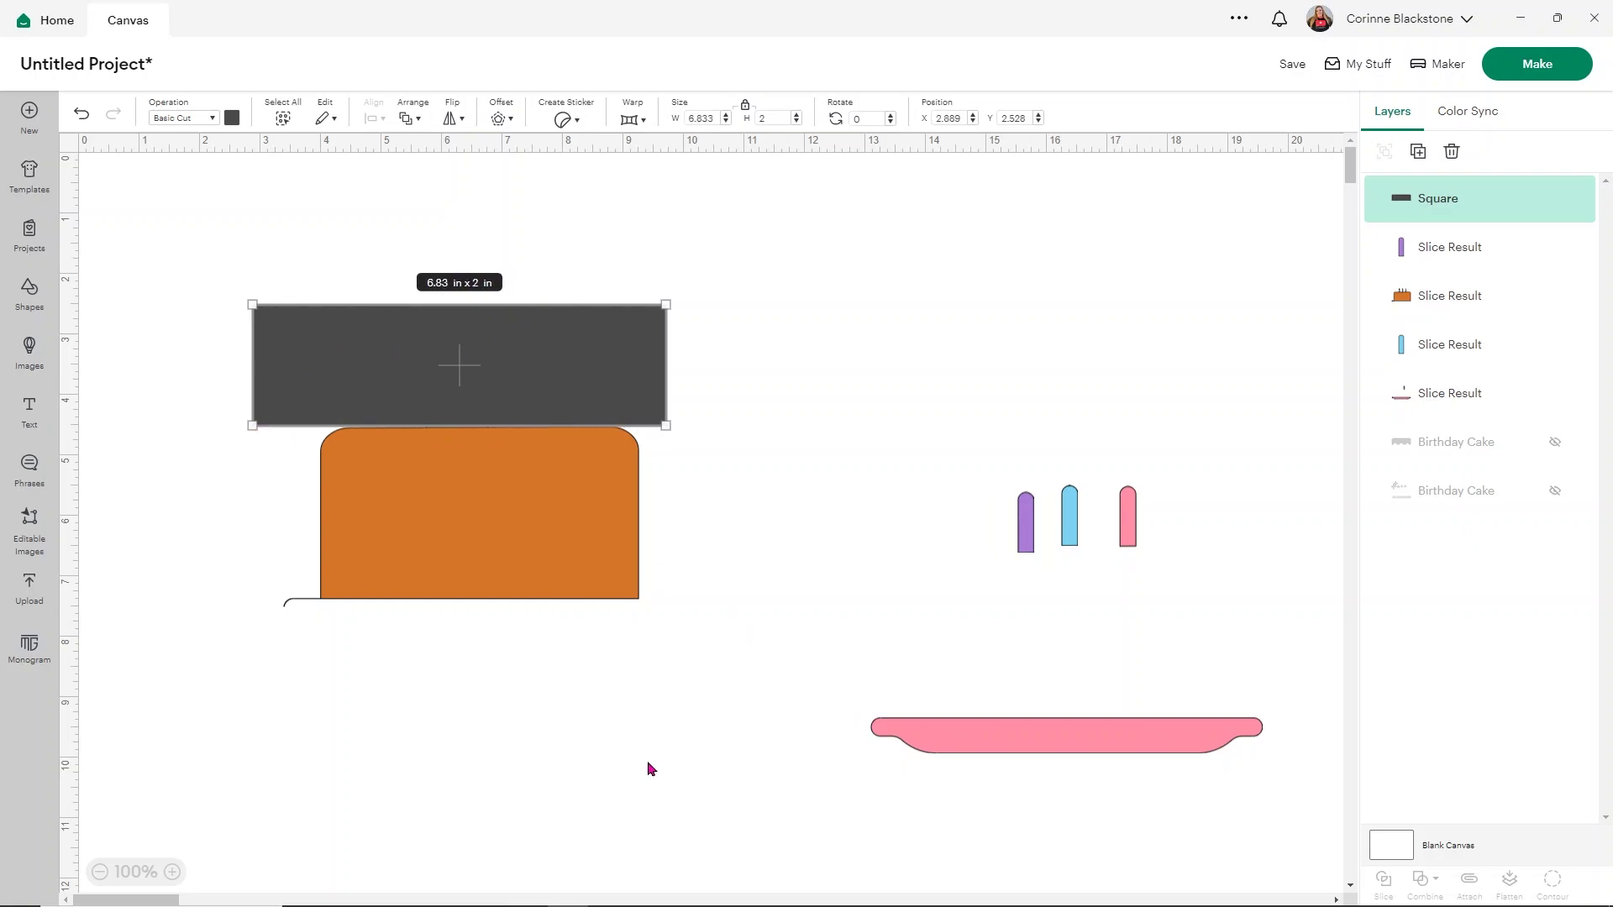
# Slice the dark rectangle with the orange cake layer, and delete the rectangle and the cut-off candle lines
pyautogui.moveTo(736, 684); pyautogui.dragTo(304, 284)
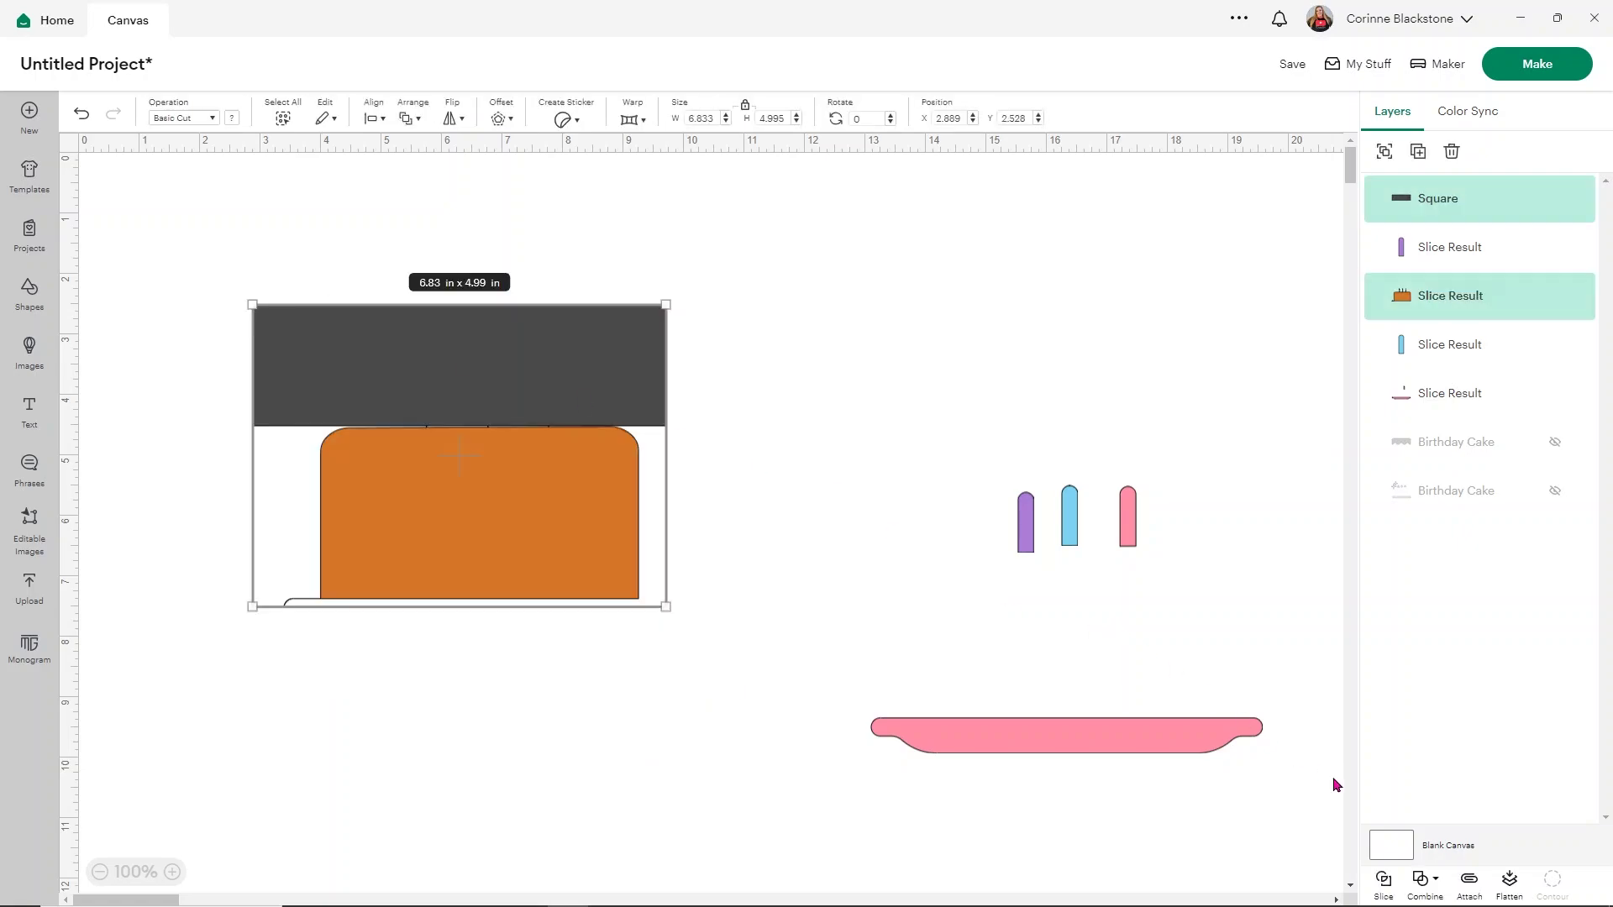
pyautogui.click(1385, 890)
pyautogui.moveTo(661, 352); pyautogui.dragTo(766, 289)
pyautogui.press('Delete')
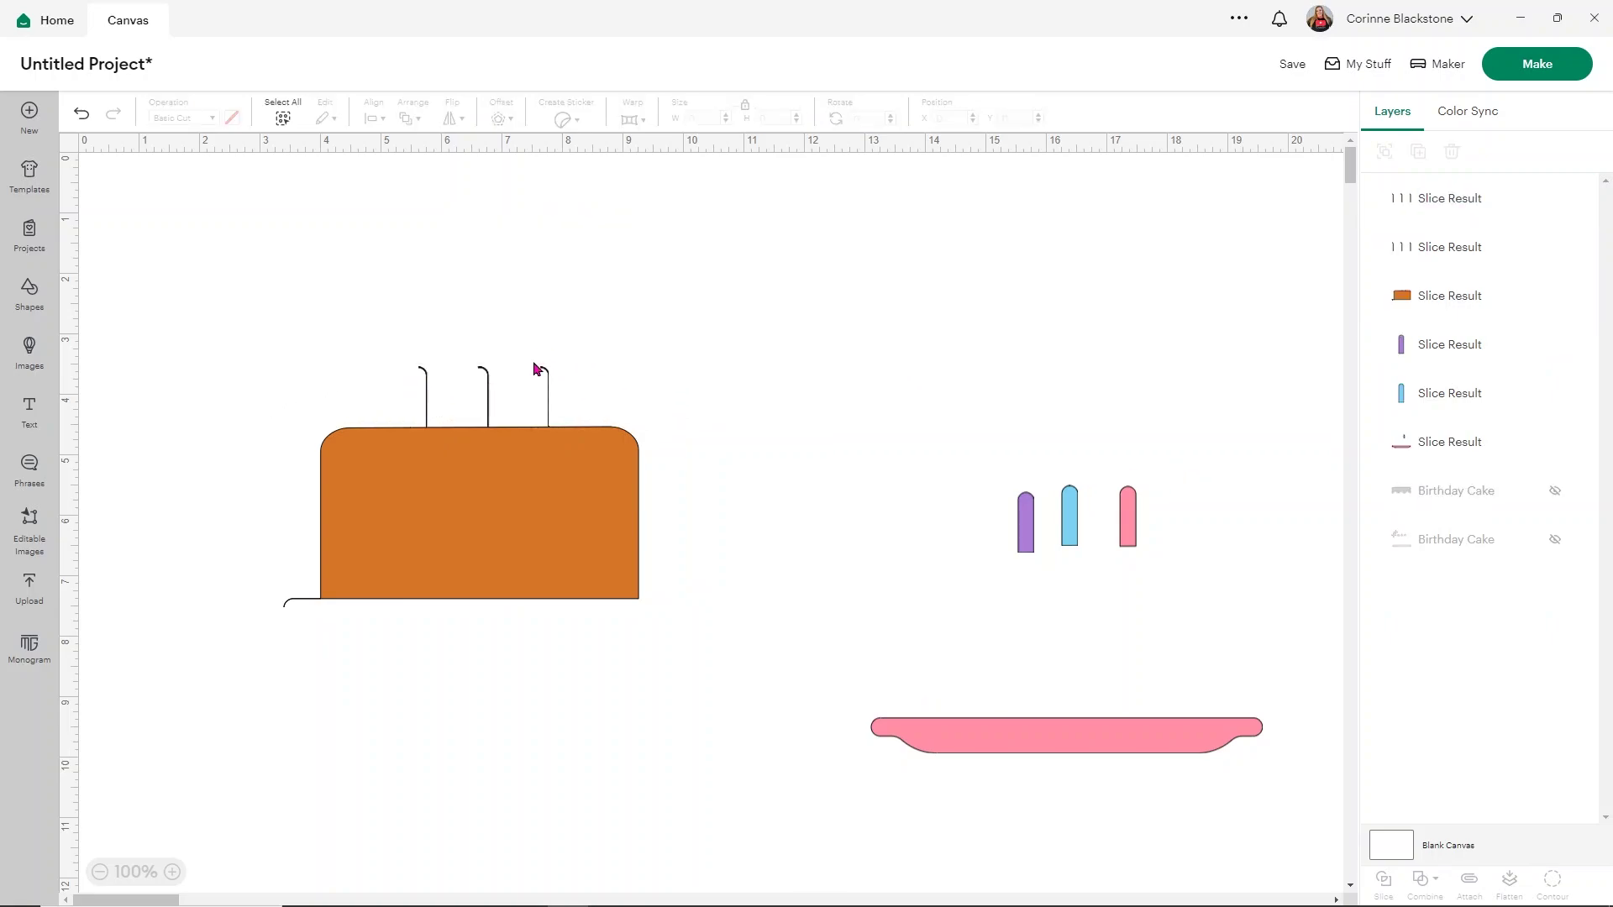
pyautogui.moveTo(550, 373); pyautogui.dragTo(647, 334)
pyautogui.press('Delete')
pyautogui.press('Delete')
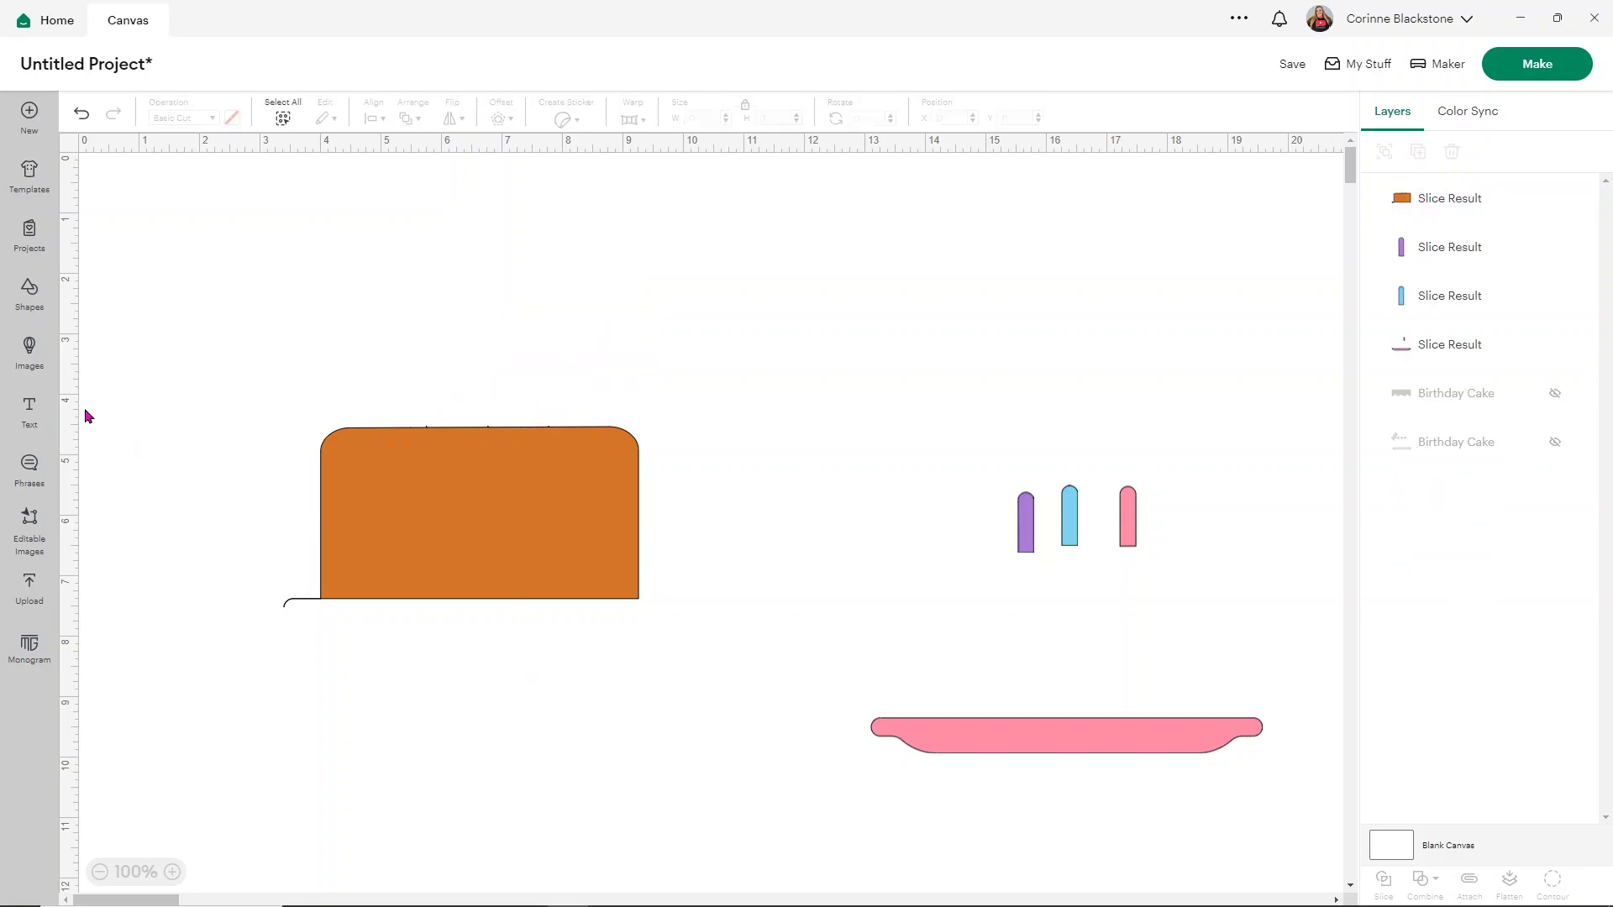
# Add a second square at X 2 in against the cake's left edge, stretched to about 2 x 5.32 in over the plate line
pyautogui.click(17, 302)
pyautogui.click(327, 397)
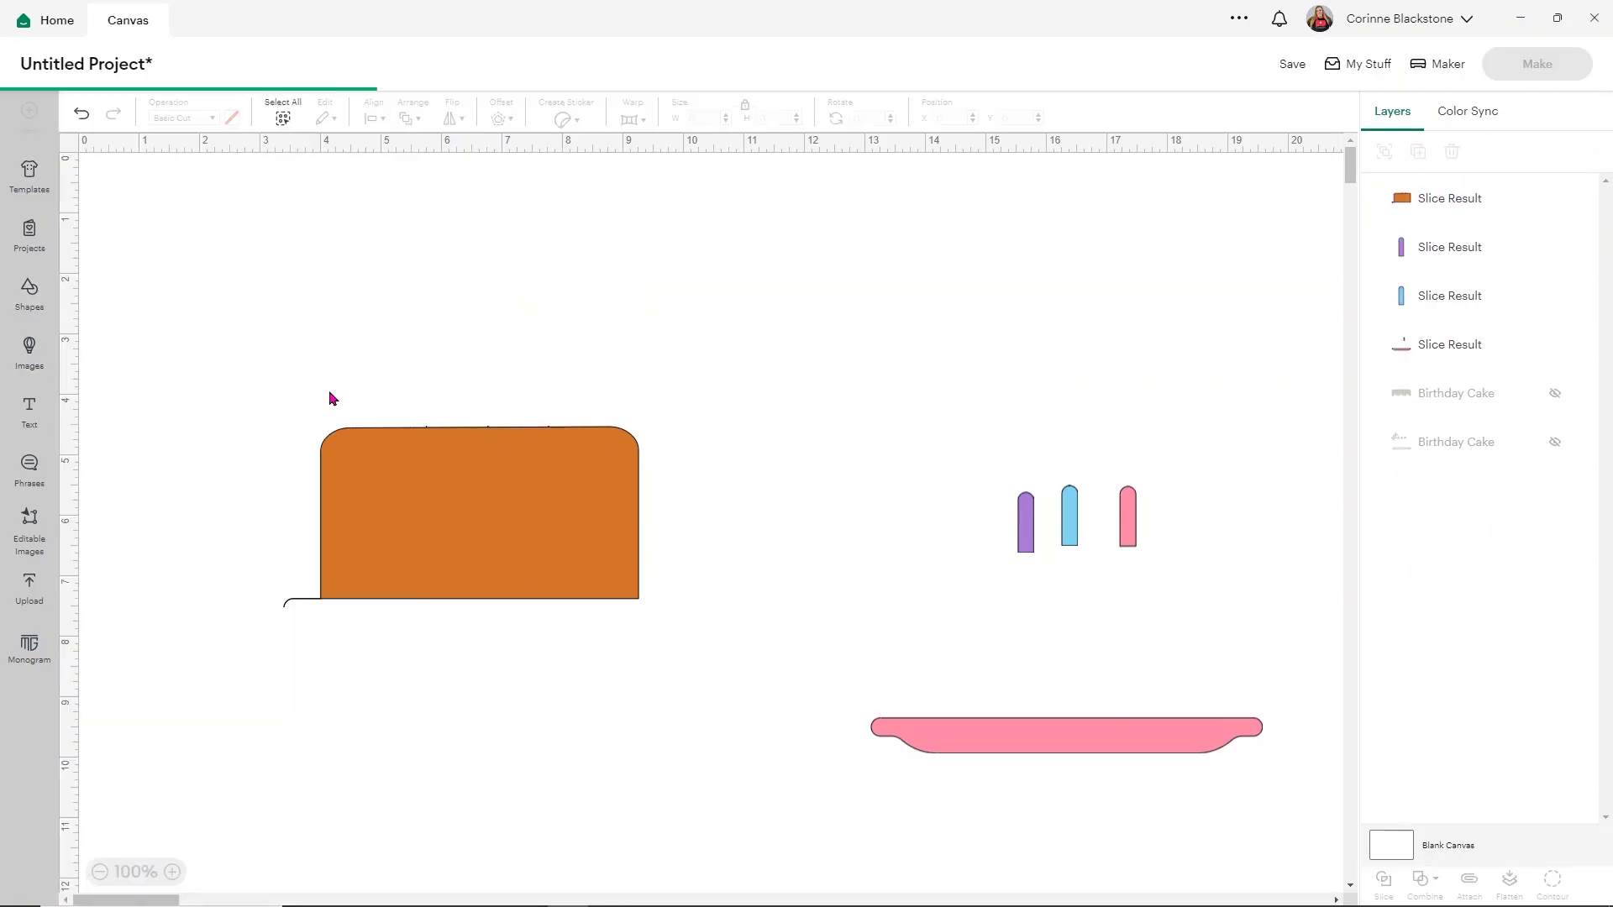
pyautogui.moveTo(271, 336); pyautogui.dragTo(301, 561)
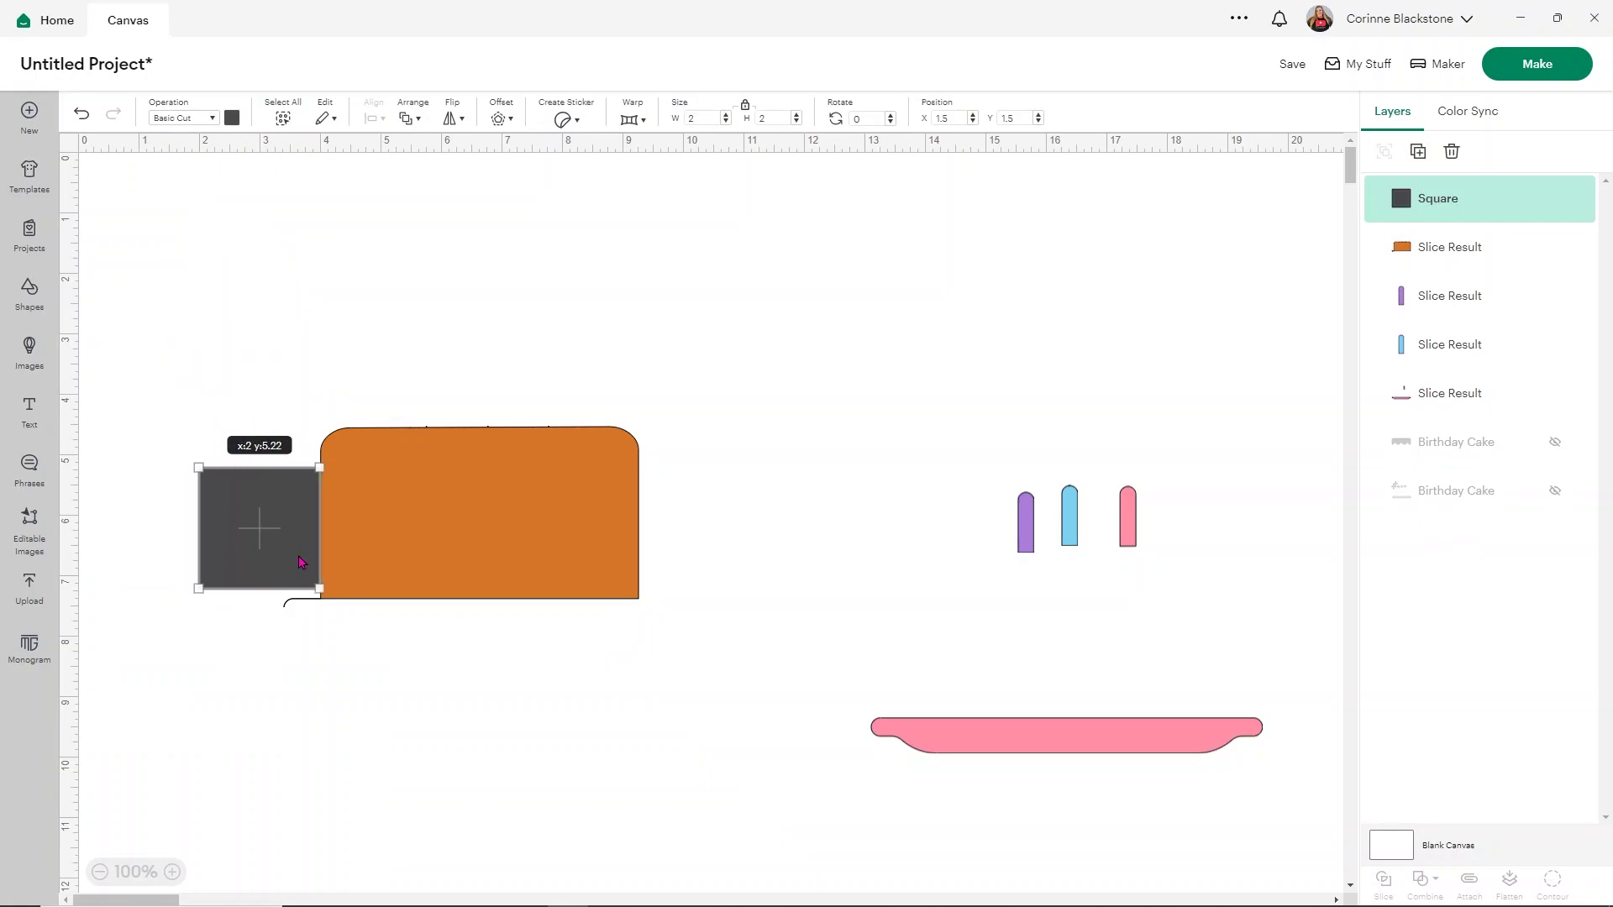
pyautogui.moveTo(286, 467); pyautogui.dragTo(286, 341)
pyautogui.moveTo(269, 588); pyautogui.dragTo(264, 663)
pyautogui.click(497, 717)
# Slice the tall rectangle with the orange cake layer, and delete the rectangle and the cut-off plate line pieces
pyautogui.moveTo(651, 732); pyautogui.dragTo(47, 415)
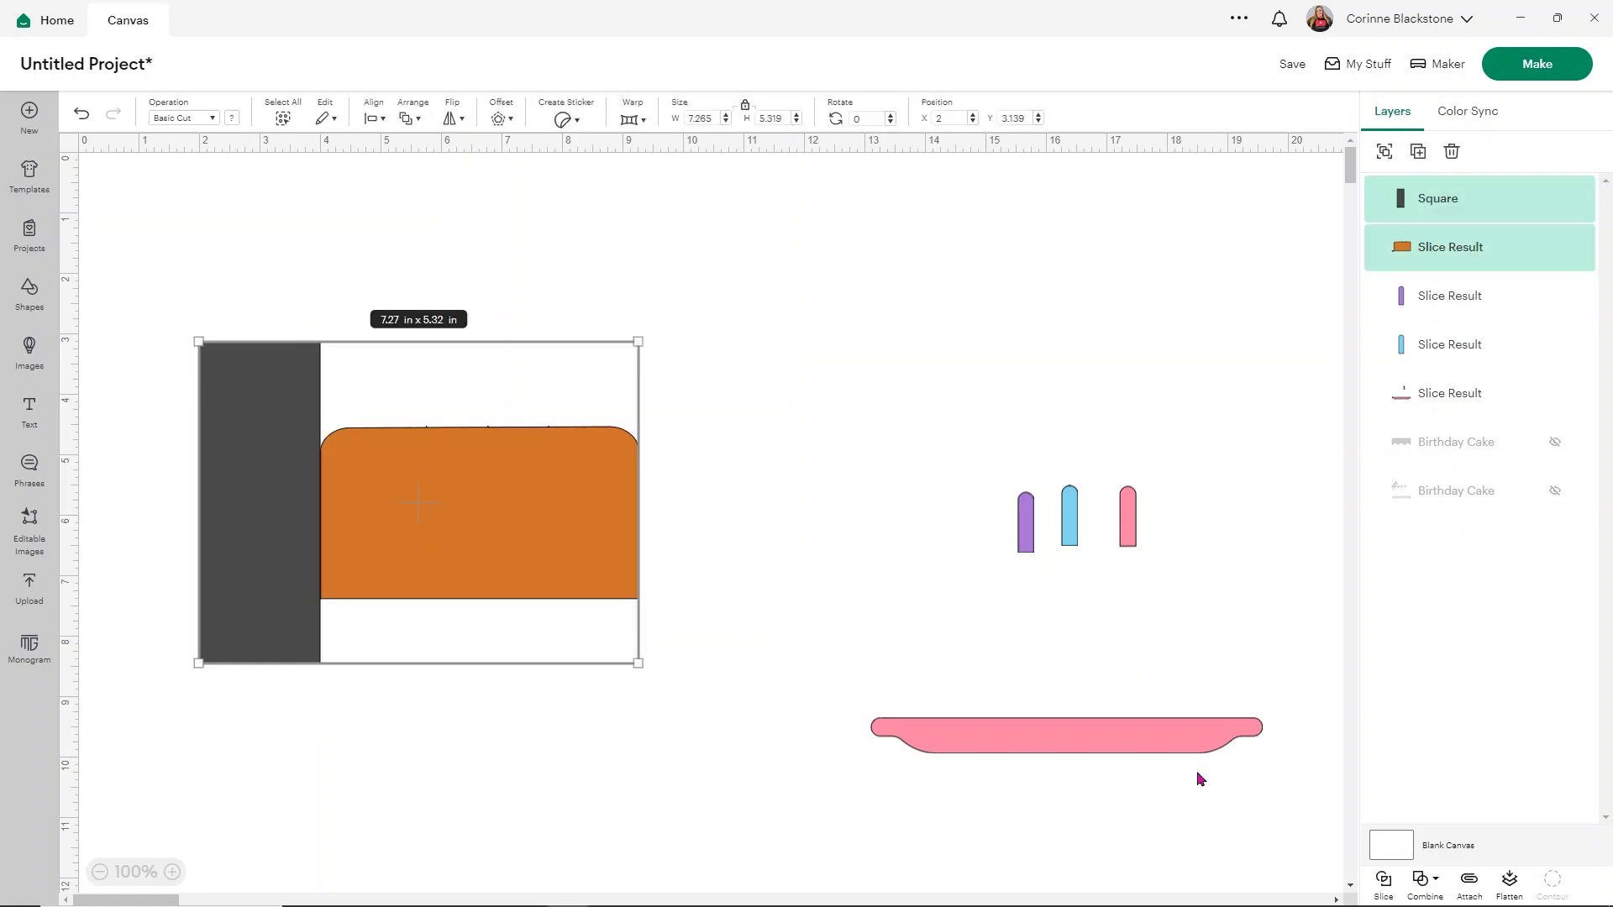
pyautogui.click(1381, 880)
pyautogui.moveTo(282, 395); pyautogui.dragTo(253, 383)
pyautogui.press('Delete')
pyautogui.click(302, 599)
pyautogui.press('Delete')
pyautogui.click(302, 598)
pyautogui.press('Delete')
# Move the pink plate-and-candle piece, the purple candle and the blue candle back into place around the orange cake base
pyautogui.moveTo(1167, 745); pyautogui.dragTo(585, 623)
pyautogui.moveTo(1033, 531); pyautogui.dragTo(487, 406)
pyautogui.moveTo(1070, 524); pyautogui.dragTo(416, 404)
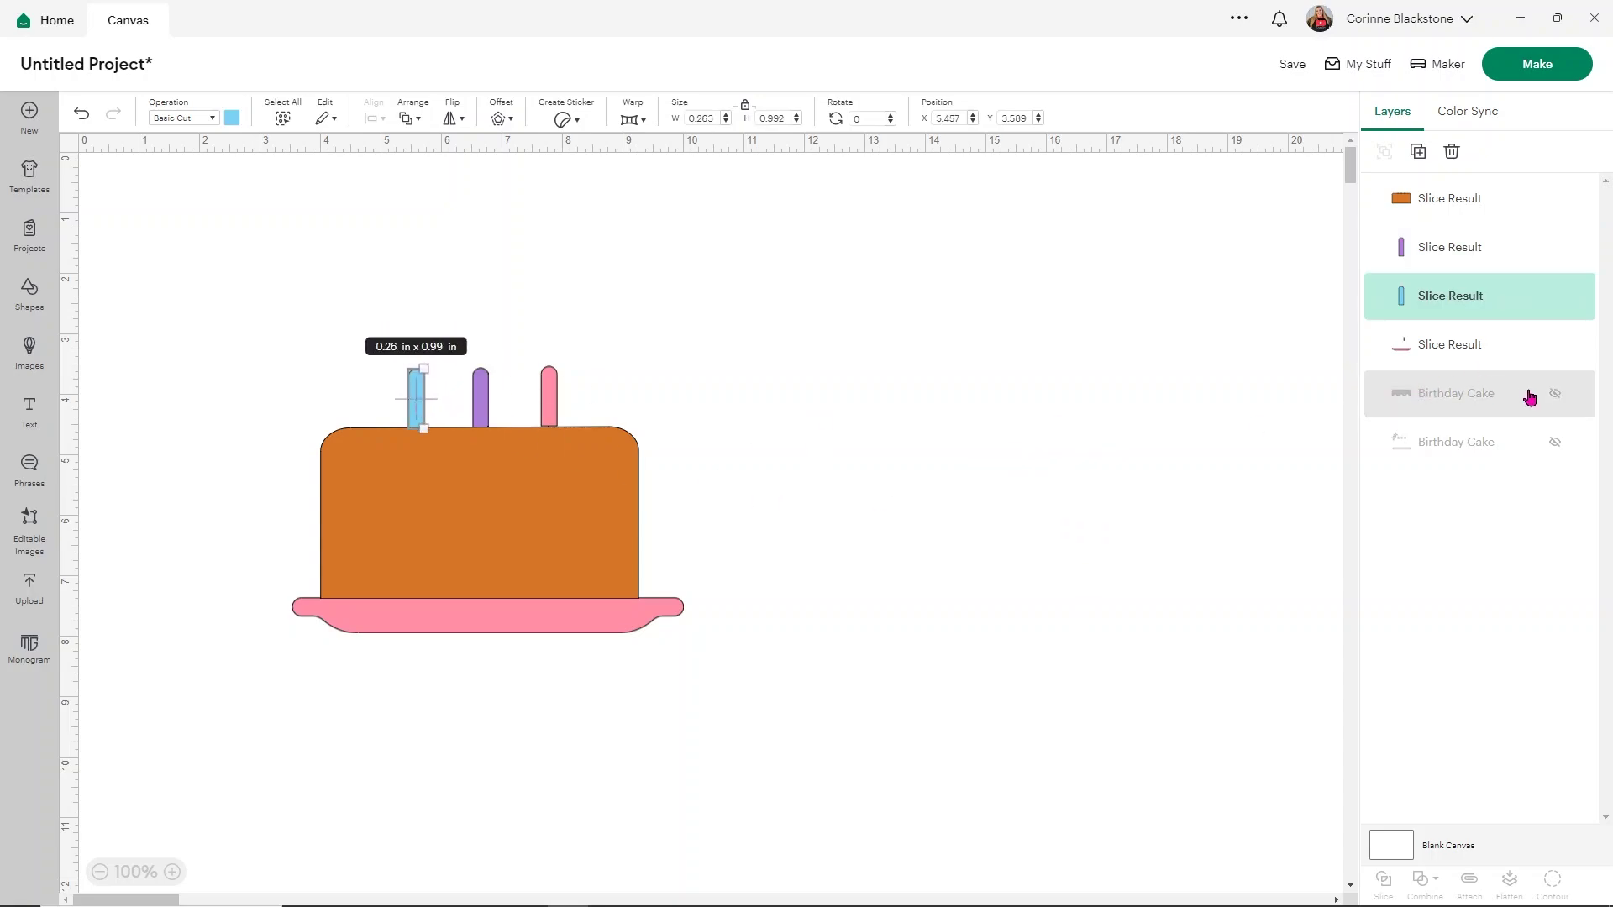
# Unhide the brown icing and yellow detail layers, and bring them to the front with the icing on top
pyautogui.click(1554, 394)
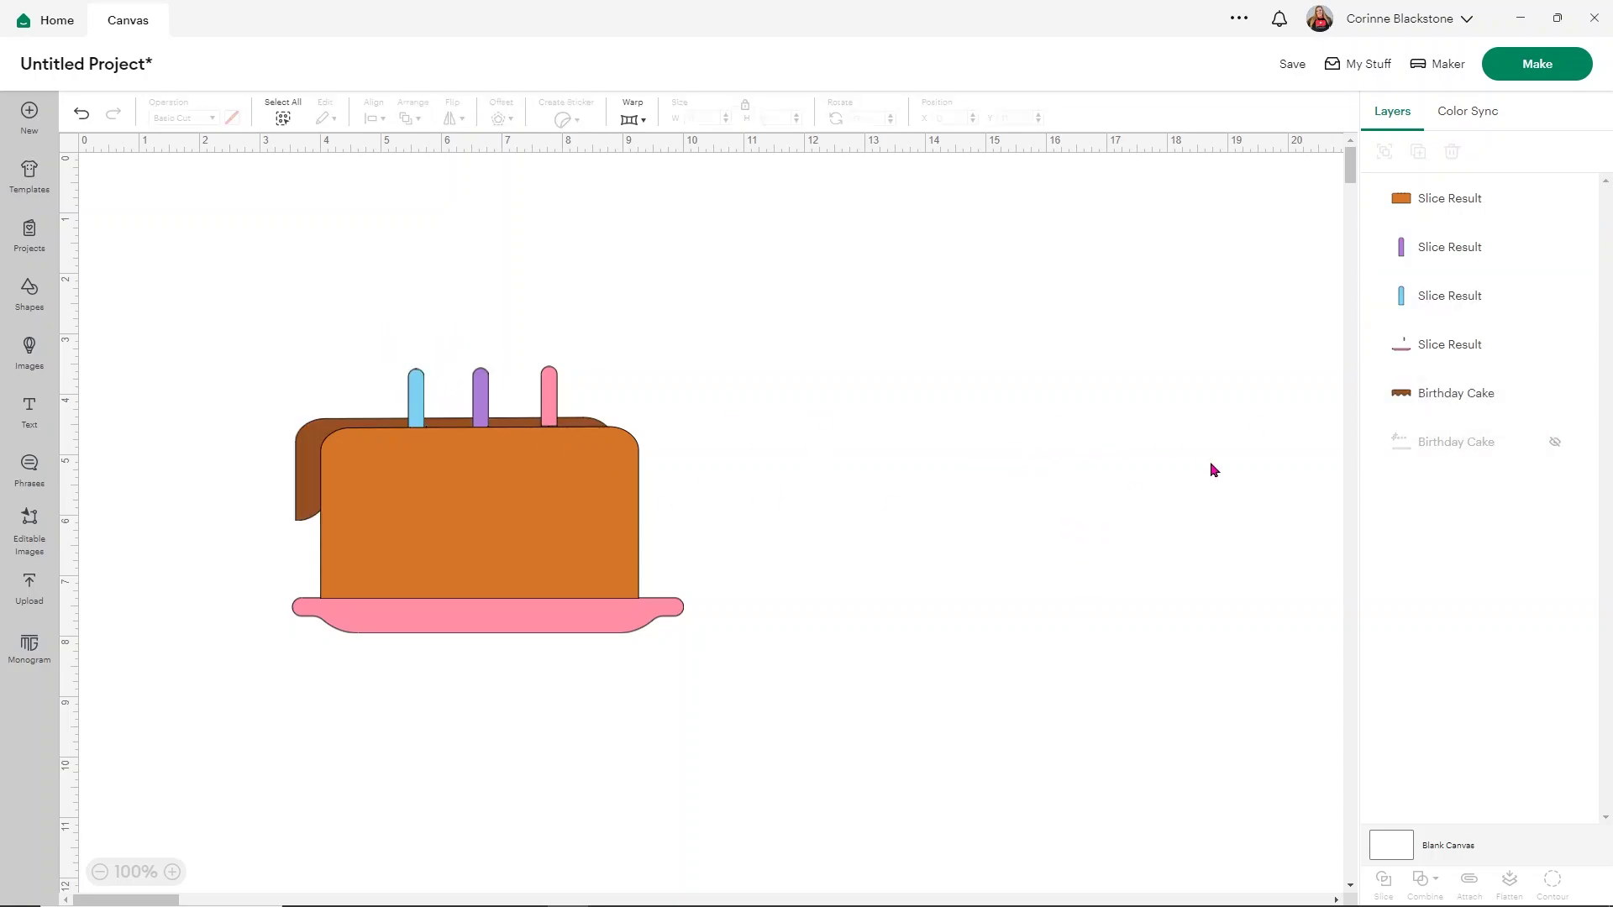
pyautogui.click(1553, 443)
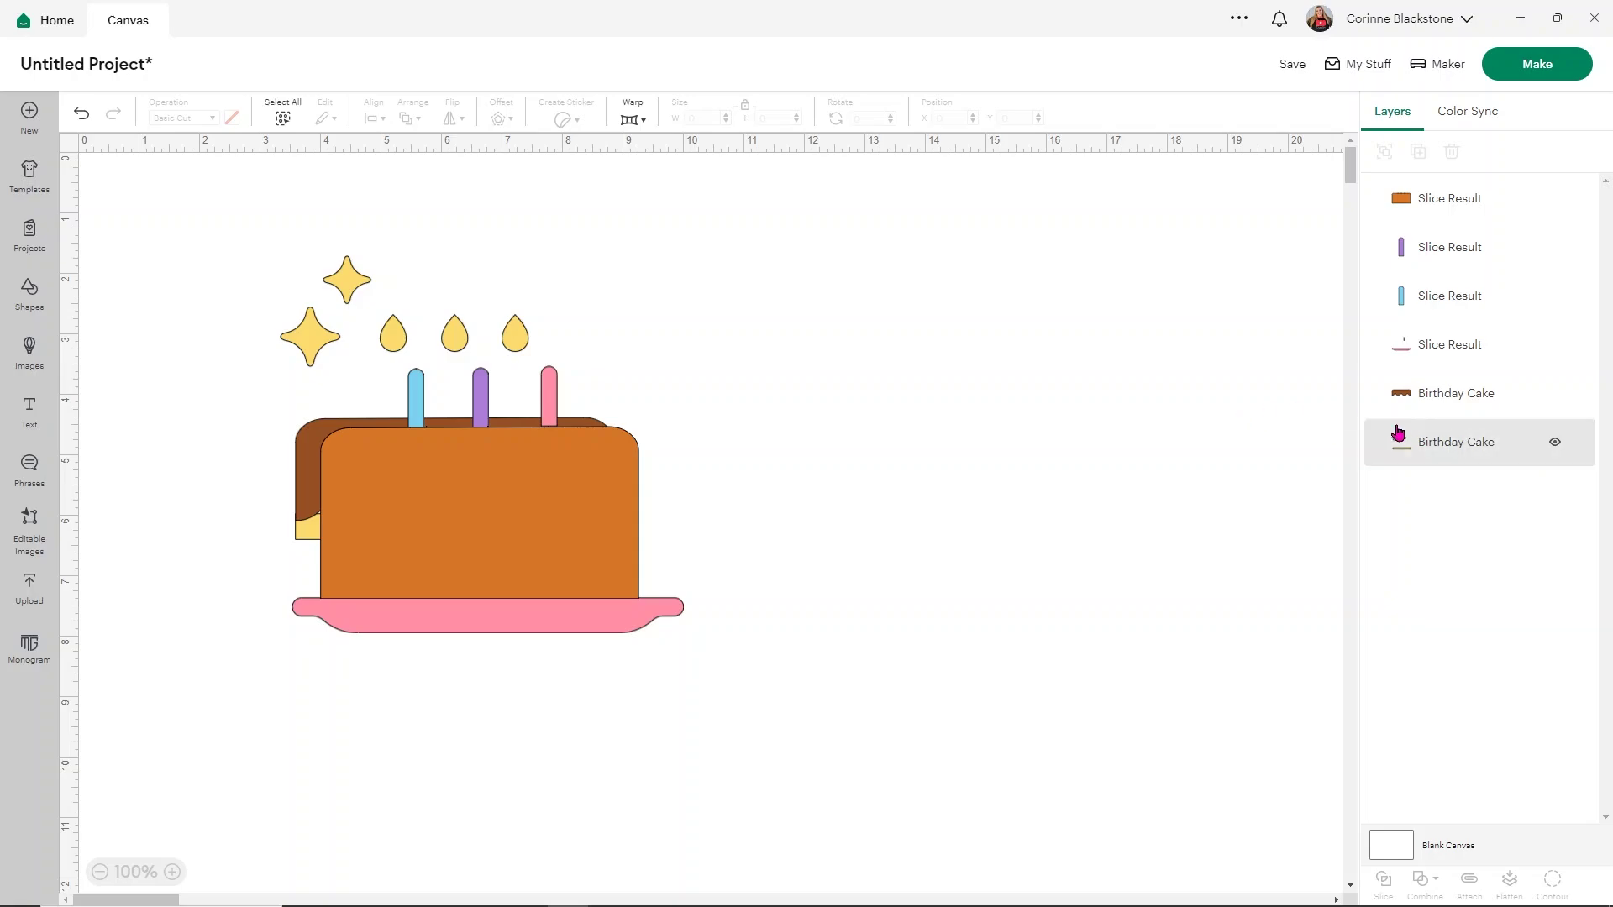
pyautogui.moveTo(1430, 443); pyautogui.dragTo(1407, 233)
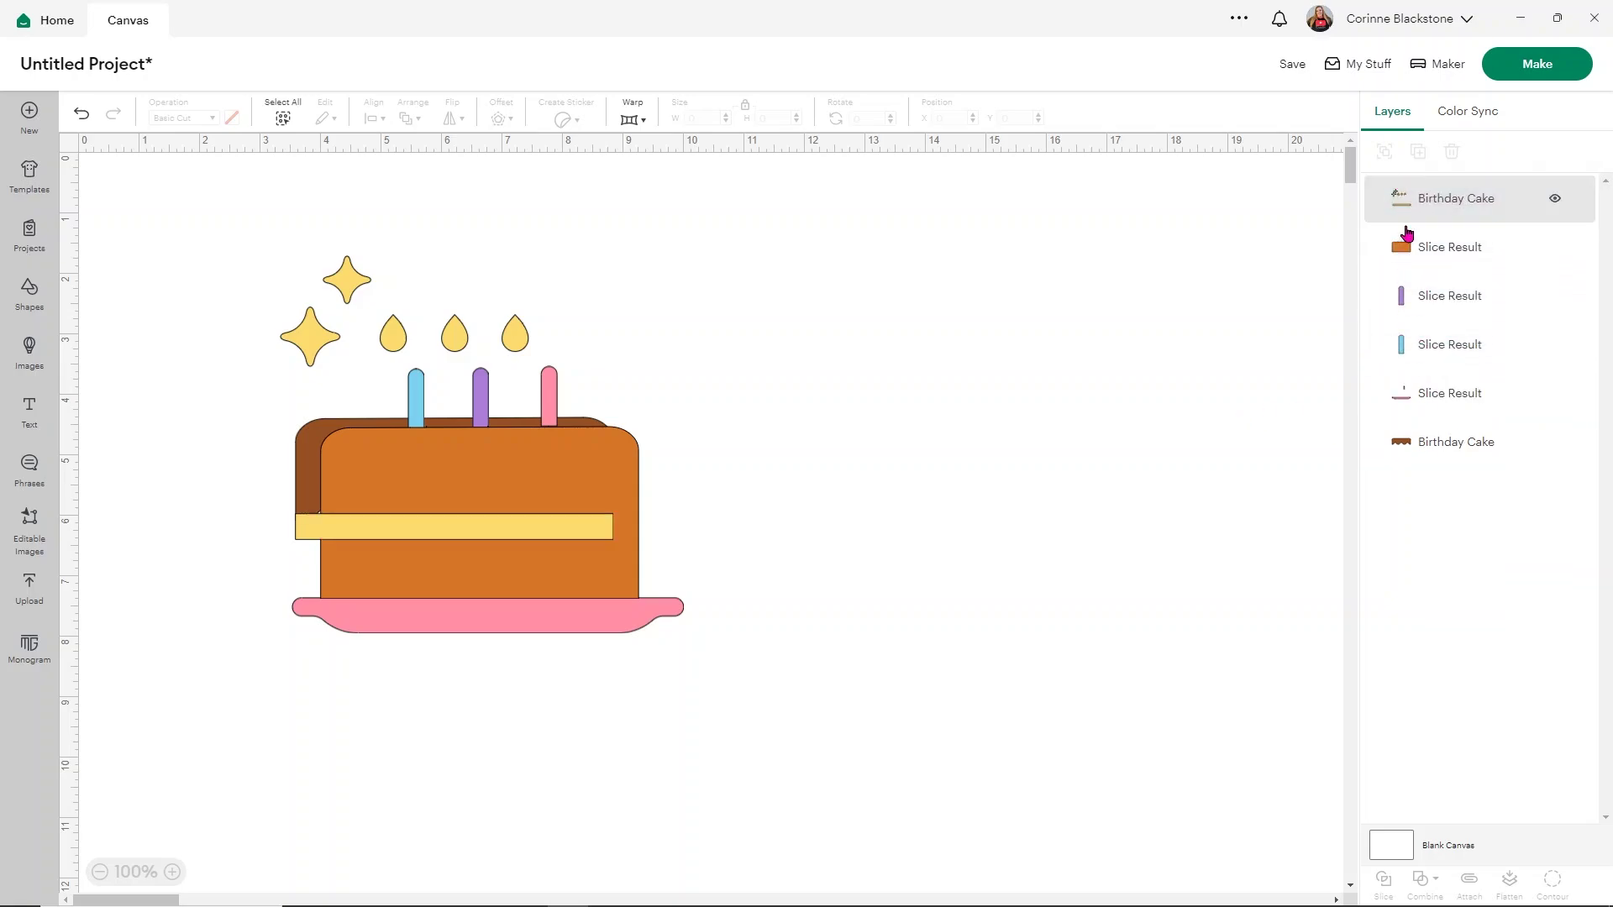
pyautogui.moveTo(1440, 438); pyautogui.dragTo(1414, 180)
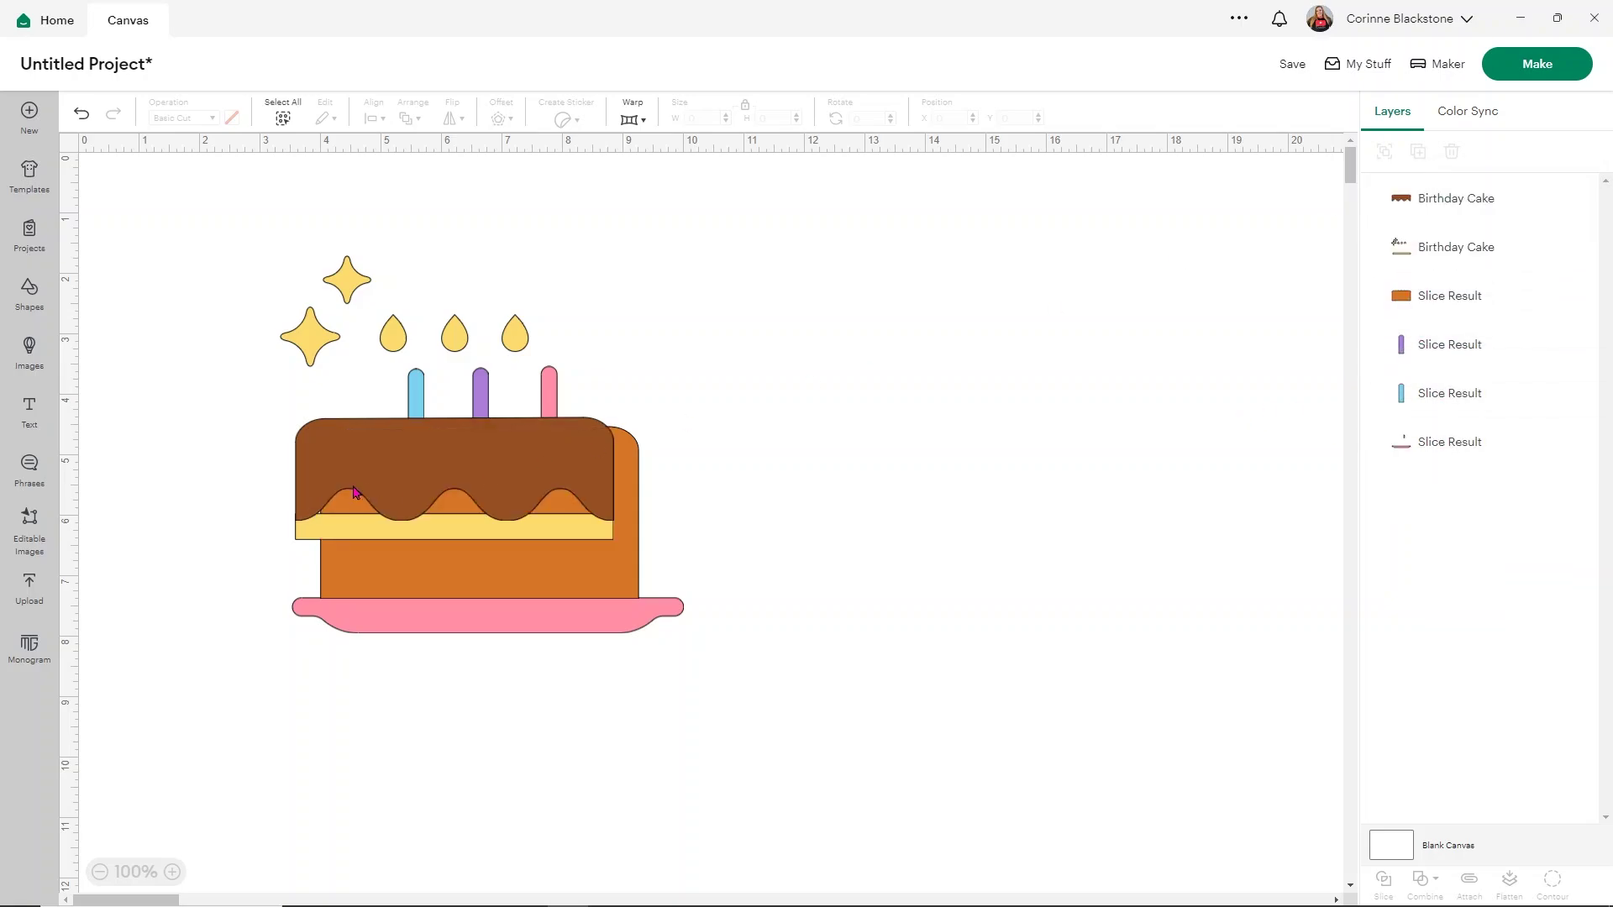
# Align the brown icing with the top of the orange cake and position the yellow details at about X 3.77, Y 2.02 in
pyautogui.moveTo(327, 464); pyautogui.dragTo(373, 478)
pyautogui.moveTo(307, 332); pyautogui.dragTo(337, 347)
pyautogui.click(801, 351)
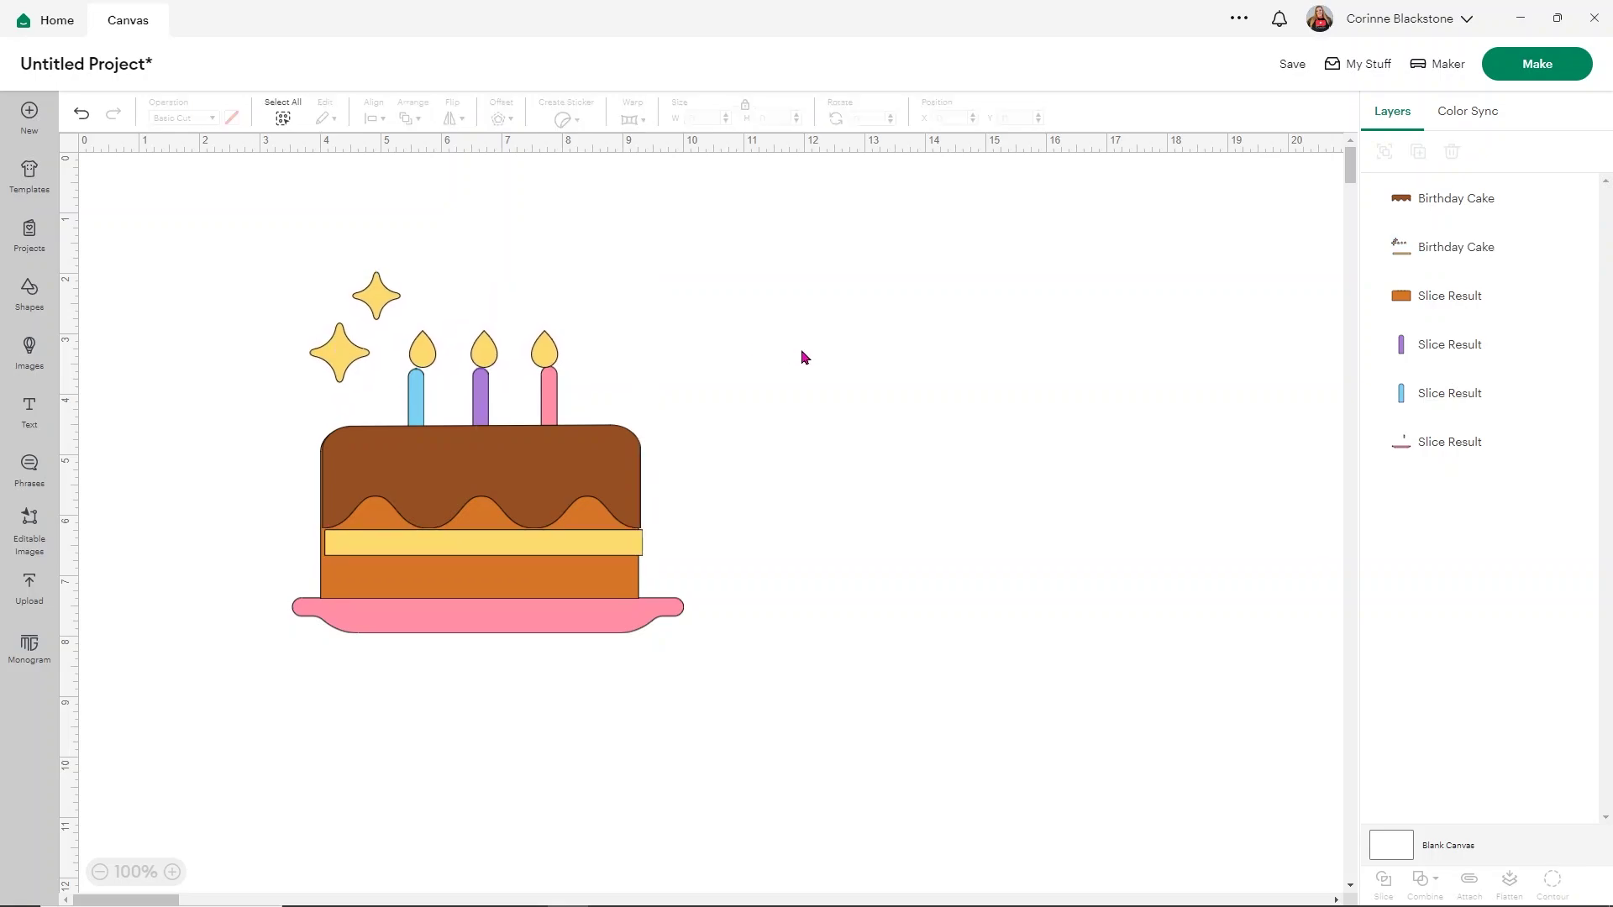
pyautogui.moveTo(375, 299); pyautogui.dragTo(370, 302)
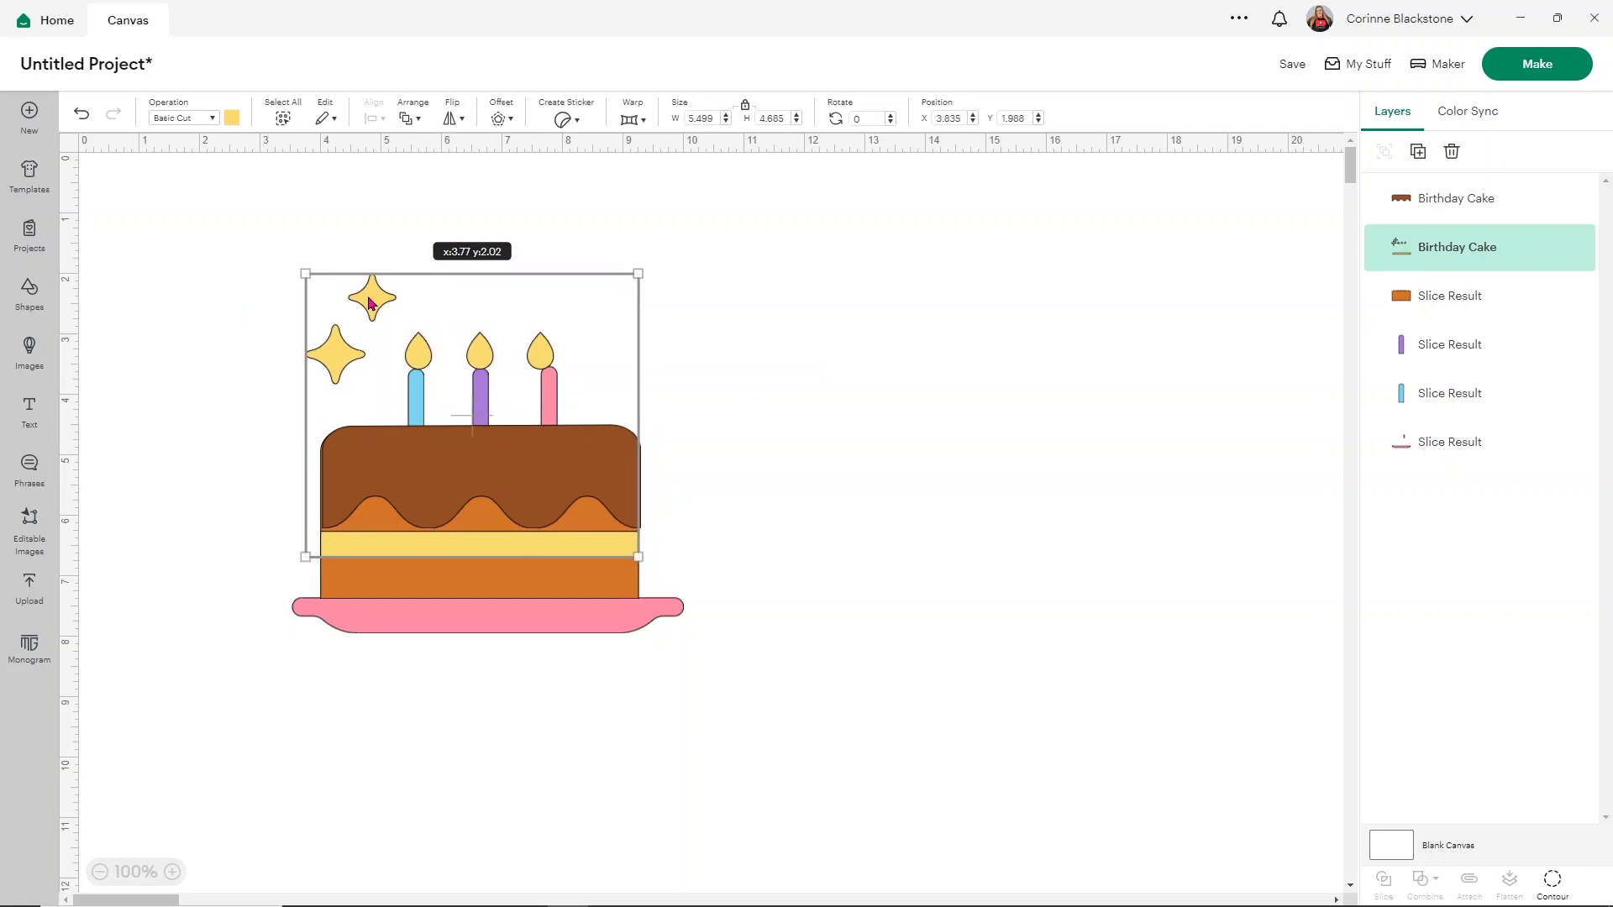
pyautogui.click(741, 346)
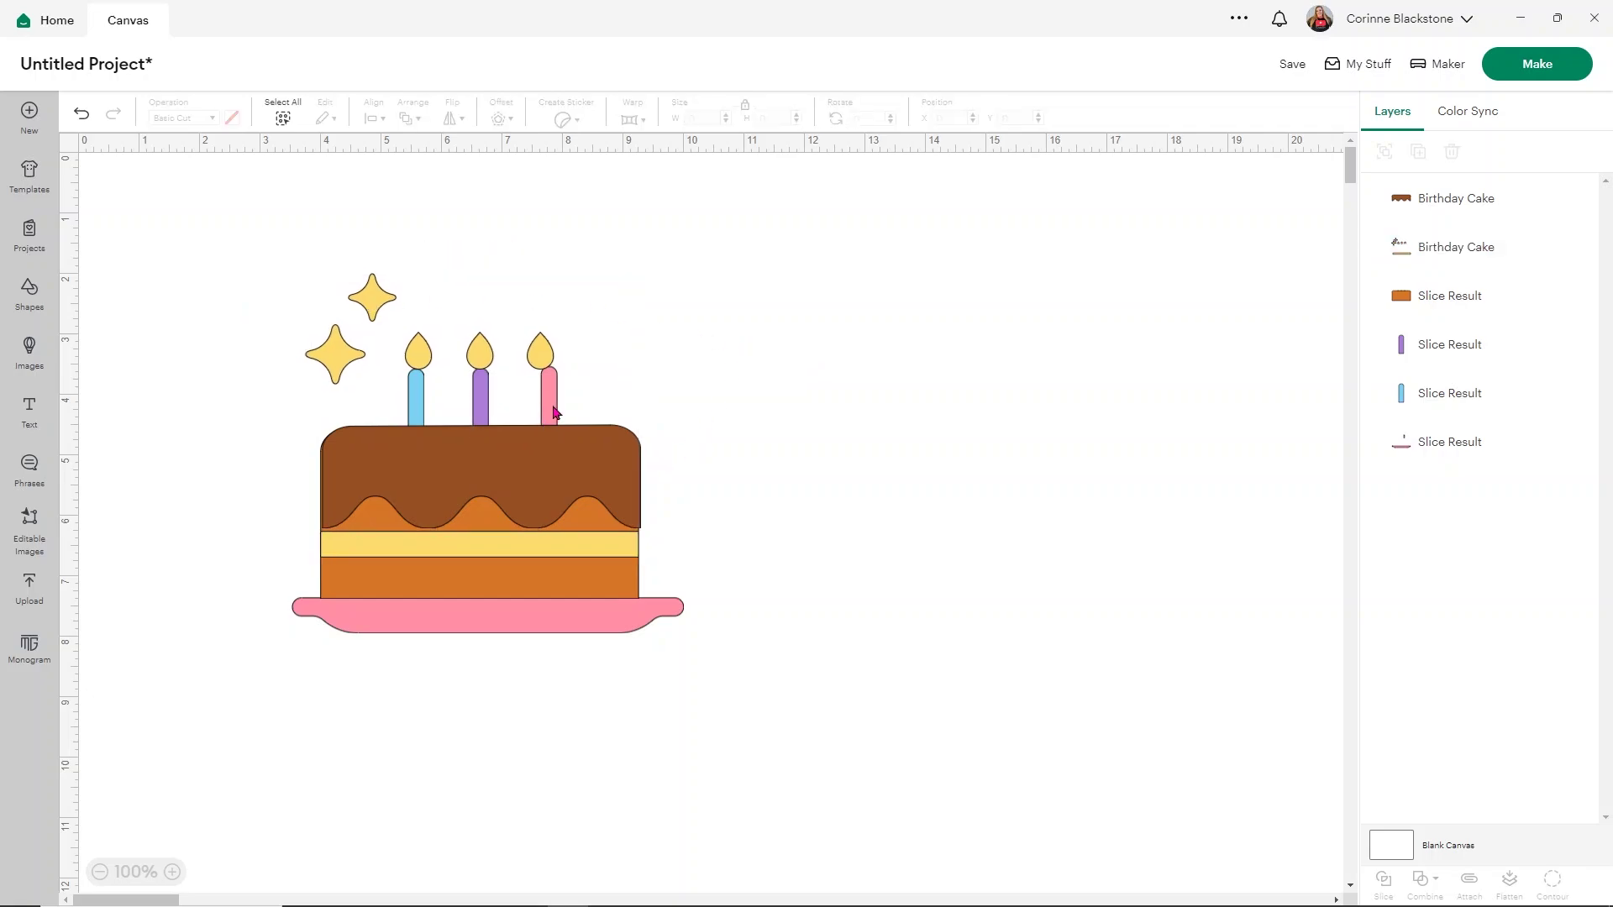
# Place the purple and blue candle layers above the yellow detail layer and line up the blue candle with its flame
pyautogui.moveTo(1411, 344); pyautogui.dragTo(1414, 230)
pyautogui.click(487, 392)
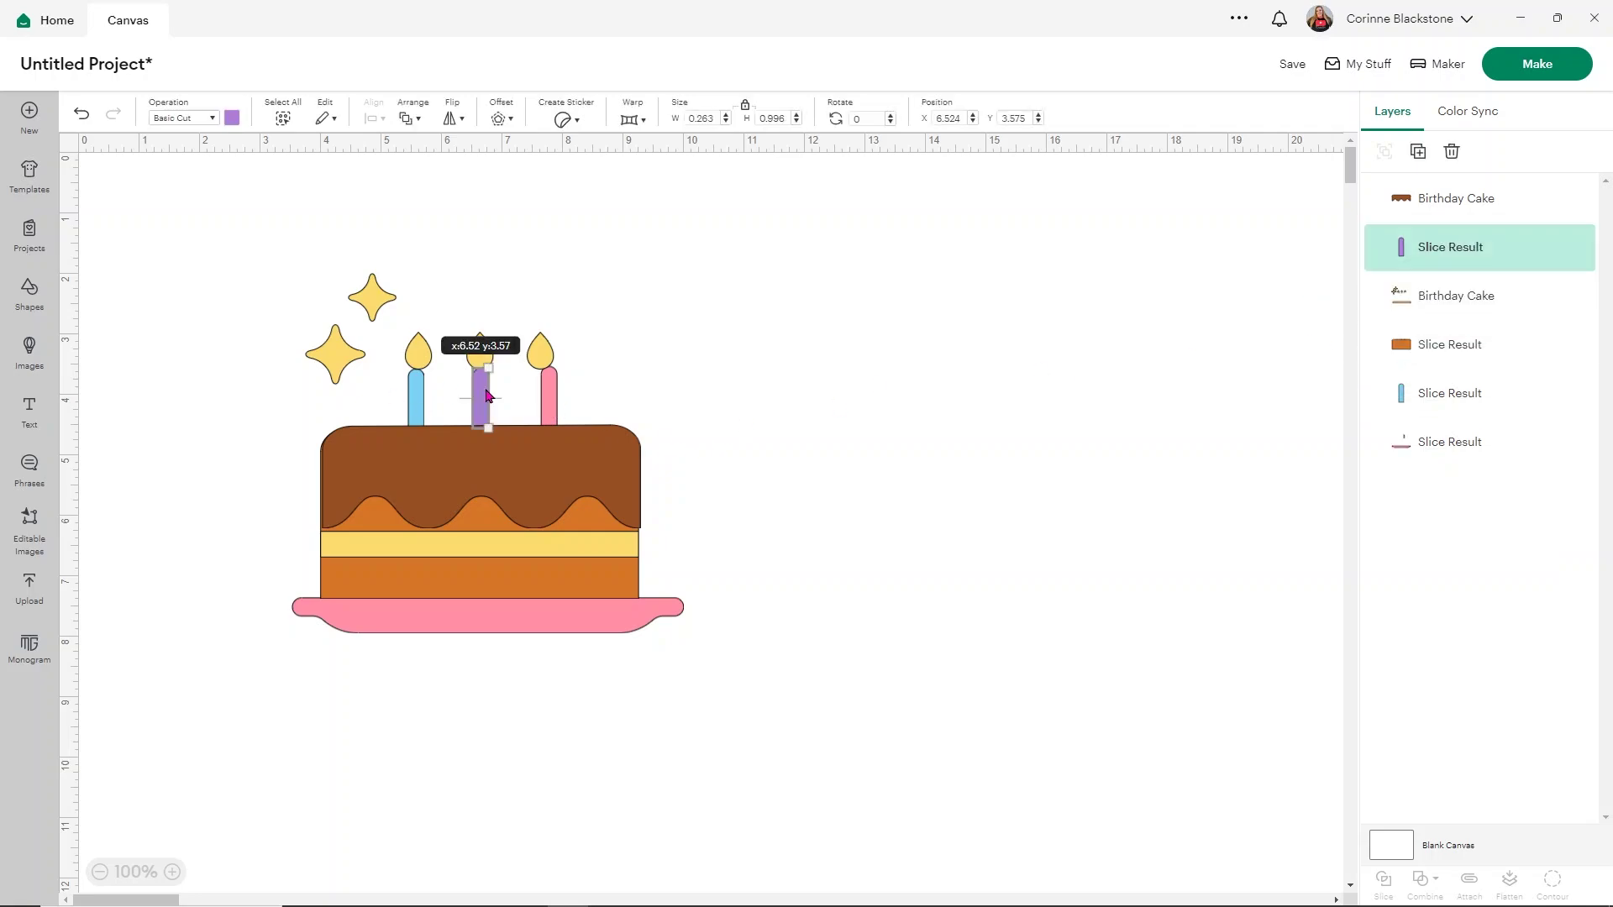
pyautogui.moveTo(1445, 388); pyautogui.dragTo(1430, 289)
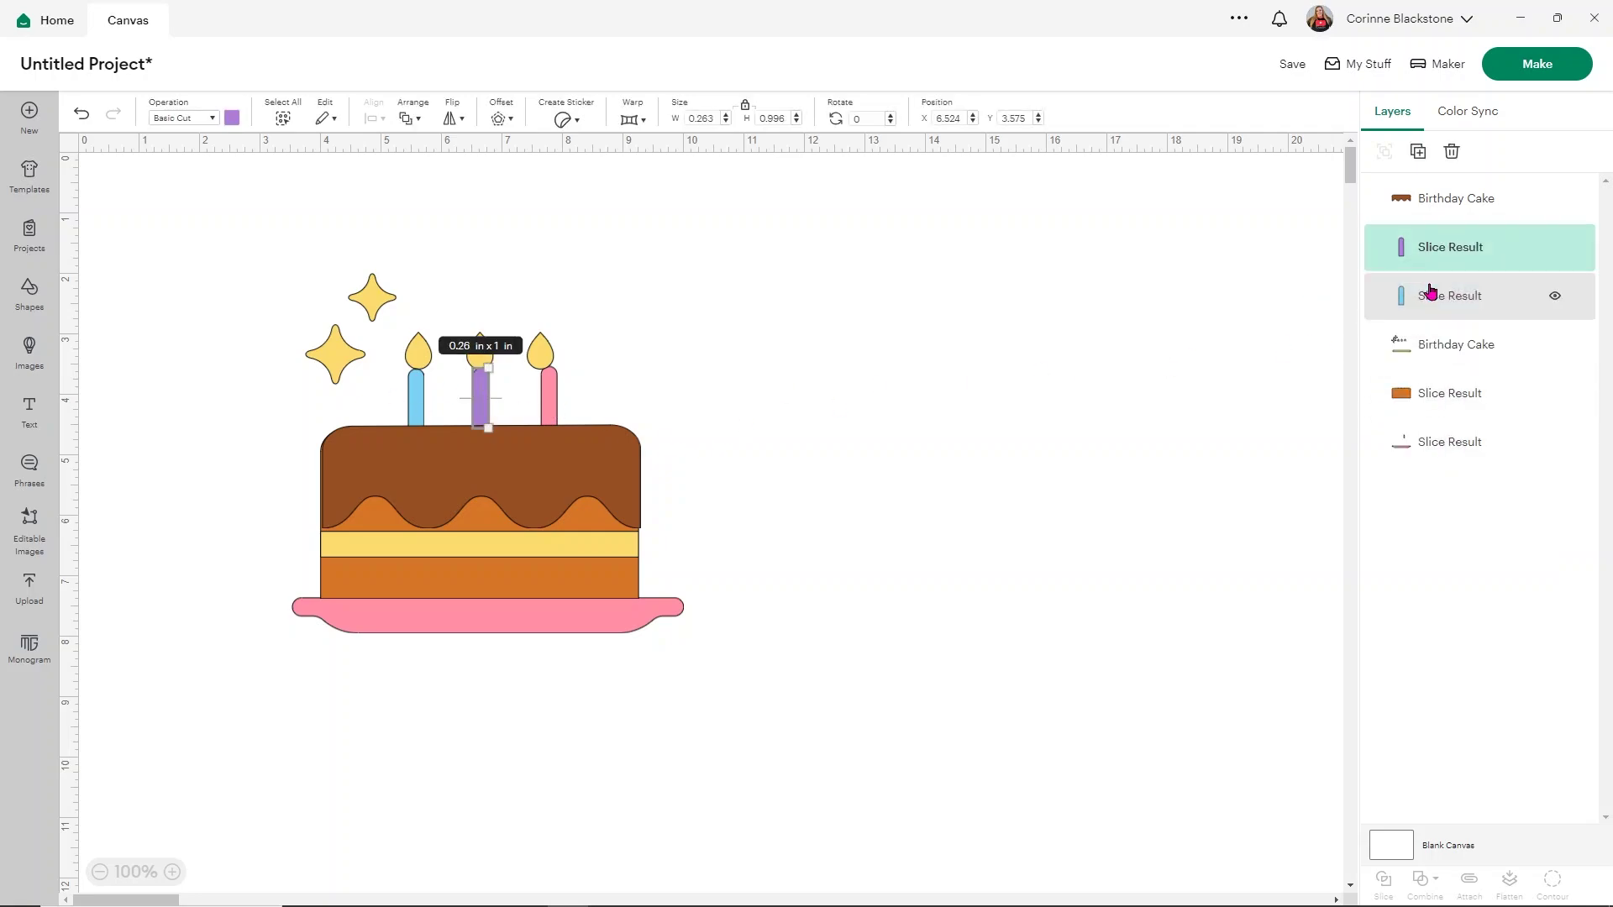
pyautogui.click(418, 404)
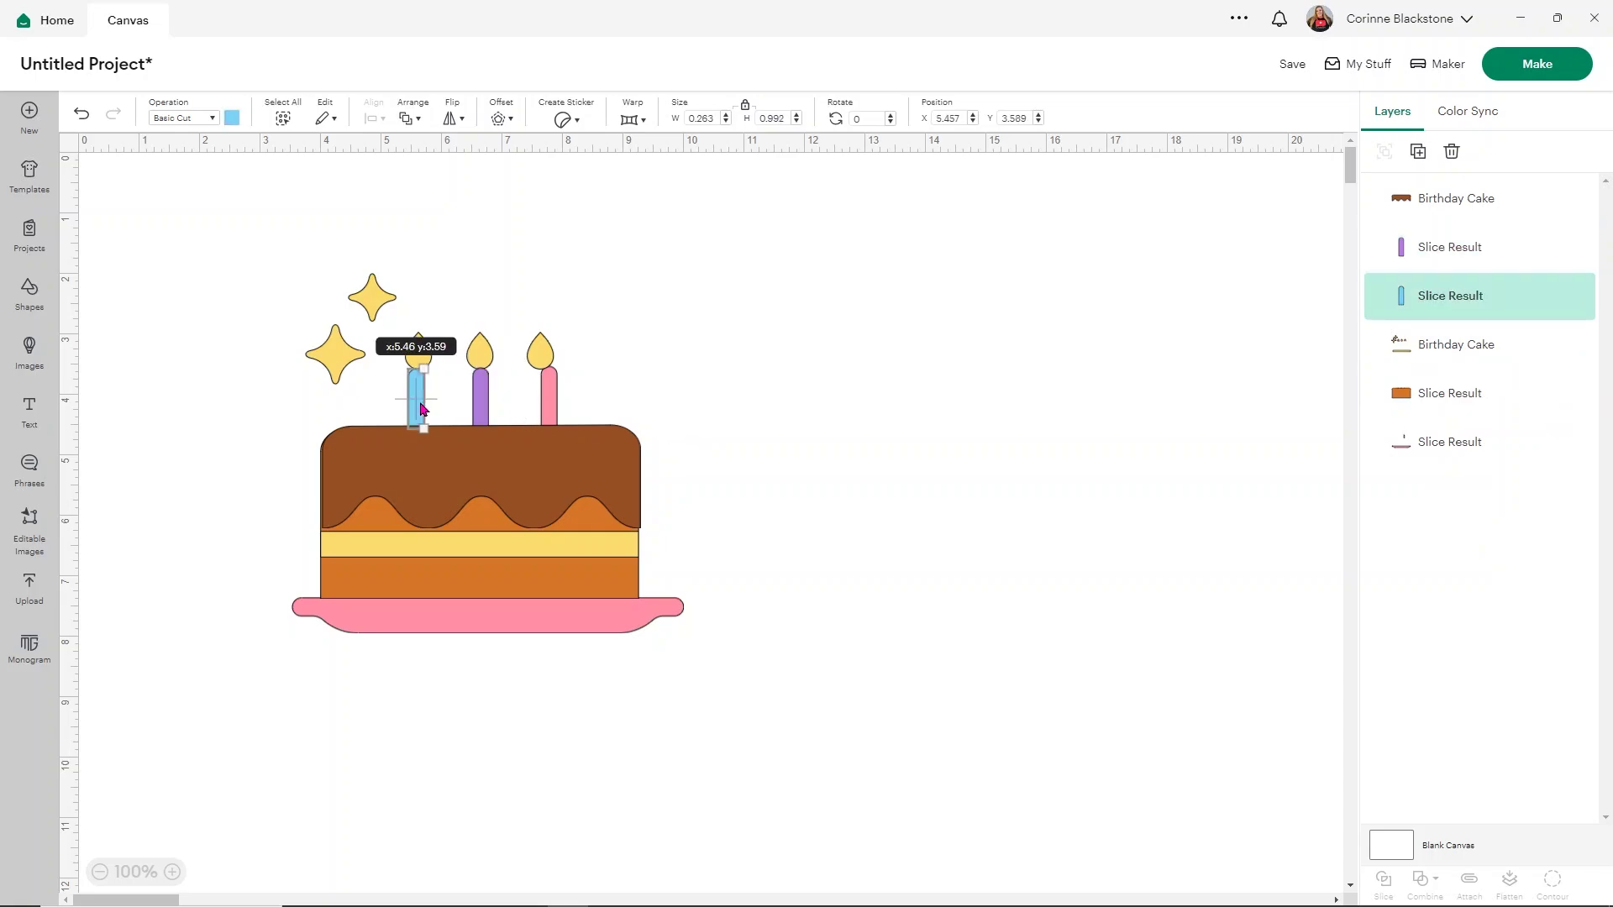
pyautogui.click(819, 395)
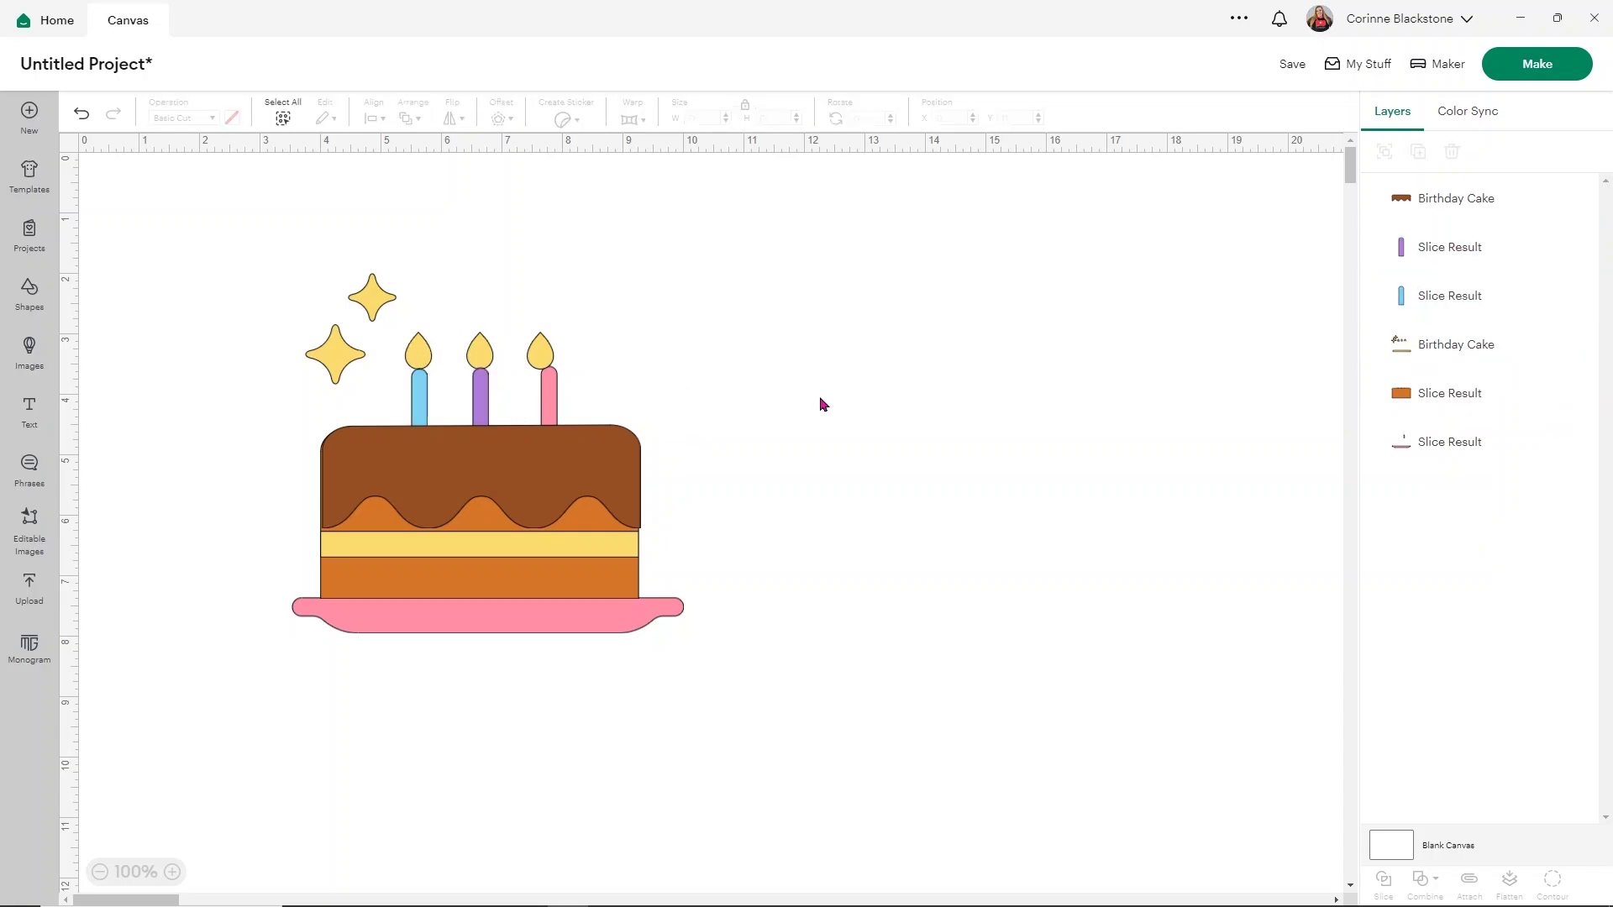
# Place the pink plate-and-candle layer above the yellow detail layer and shift it left to line up with its flame
pyautogui.click(1433, 460)
pyautogui.moveTo(1433, 460); pyautogui.dragTo(1433, 349)
pyautogui.moveTo(568, 399); pyautogui.dragTo(546, 398)
pyautogui.click(748, 424)
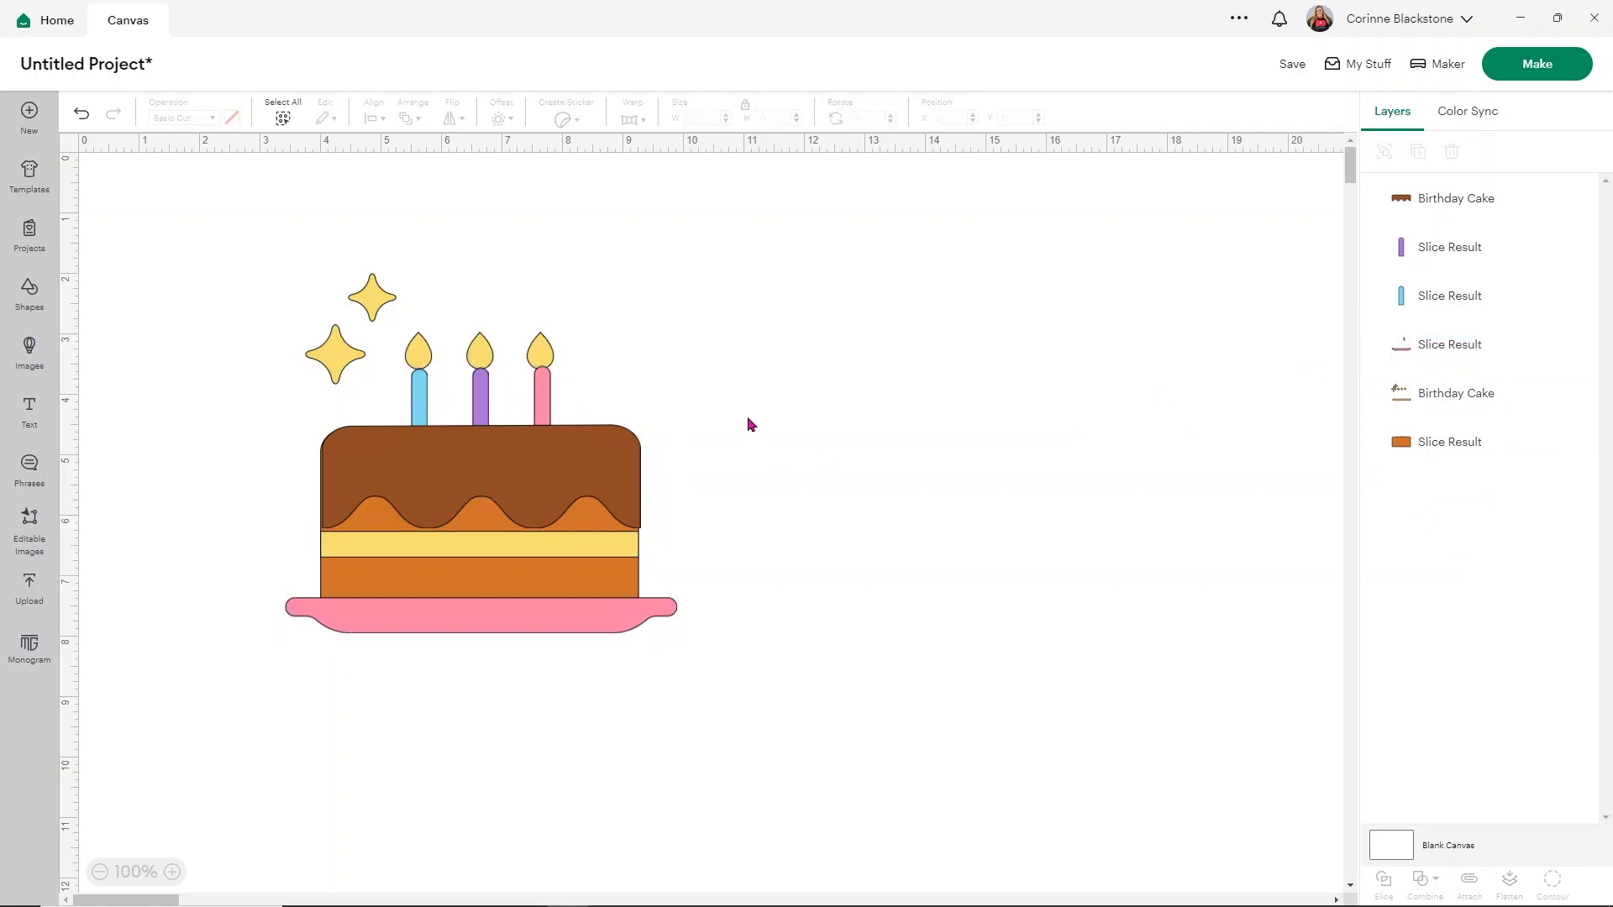